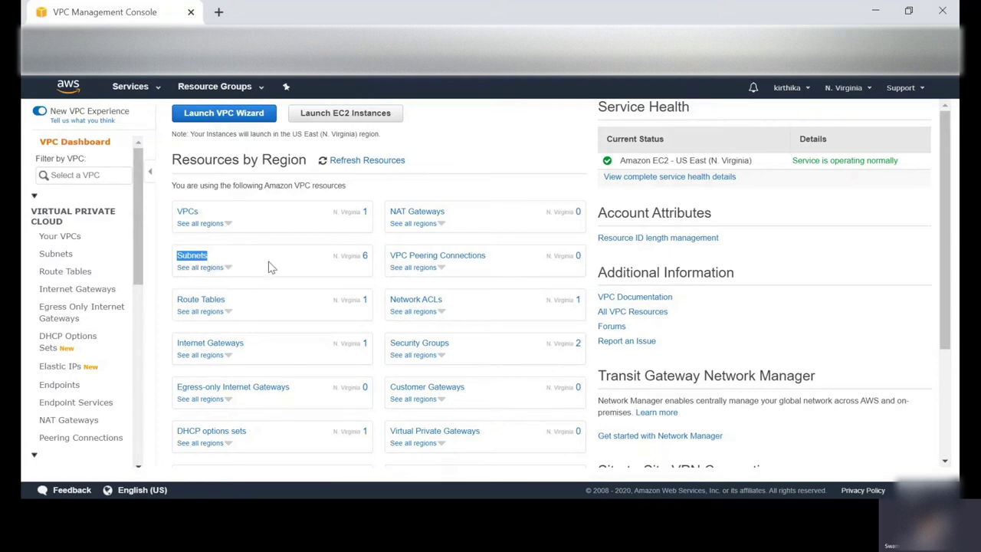
- Review the VPC dashboard's resource types: route tables, internet gateways, DHCP options sets, network ACLs and security groups
left_click_drag(224, 299, 178, 297)
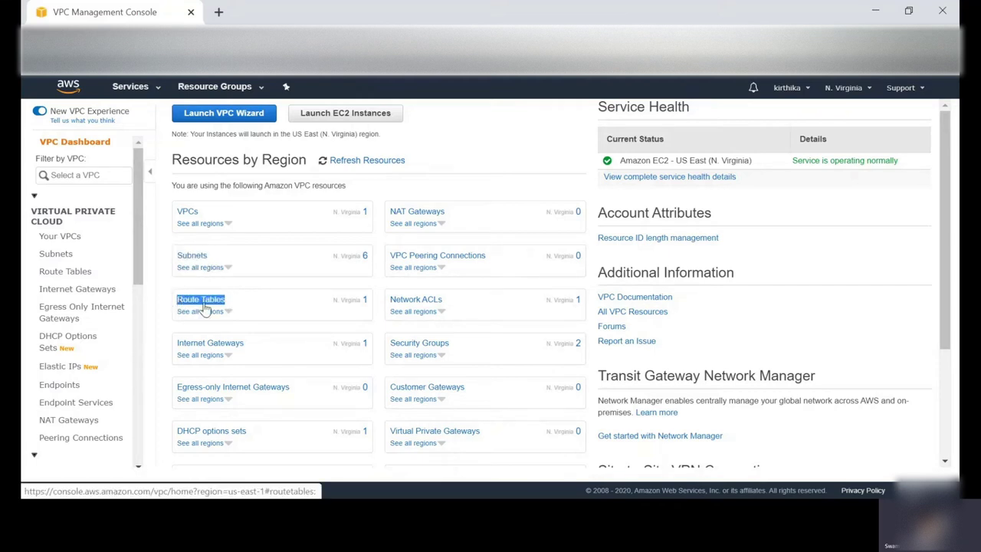
left_click_drag(260, 344, 176, 344)
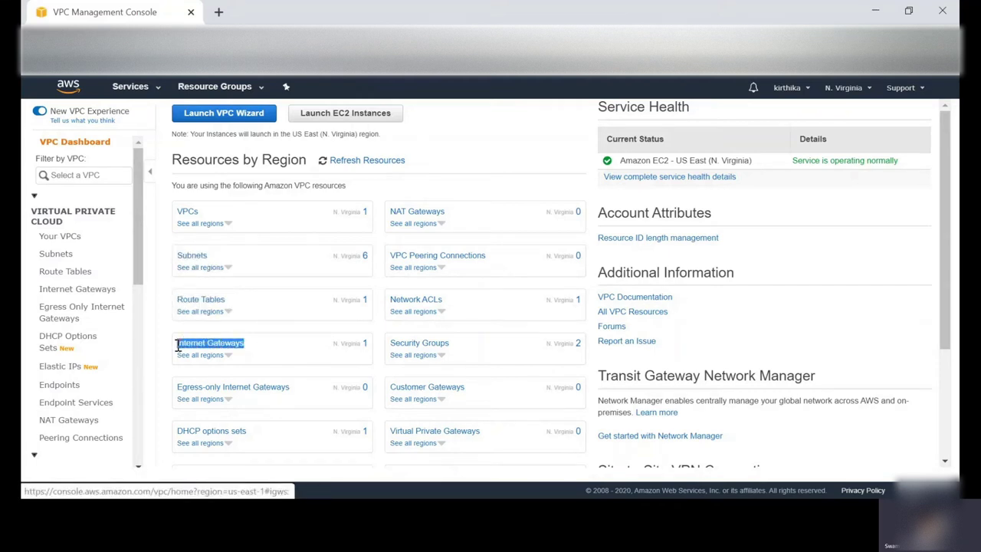
left_click(256, 433)
left_click_drag(255, 434, 179, 432)
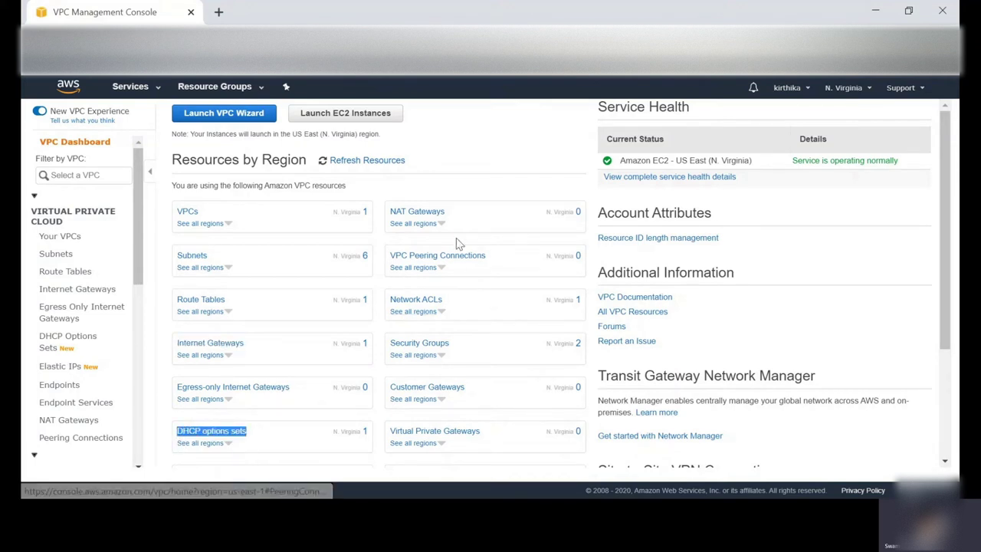
left_click_drag(444, 300, 390, 300)
left_click_drag(455, 345, 392, 346)
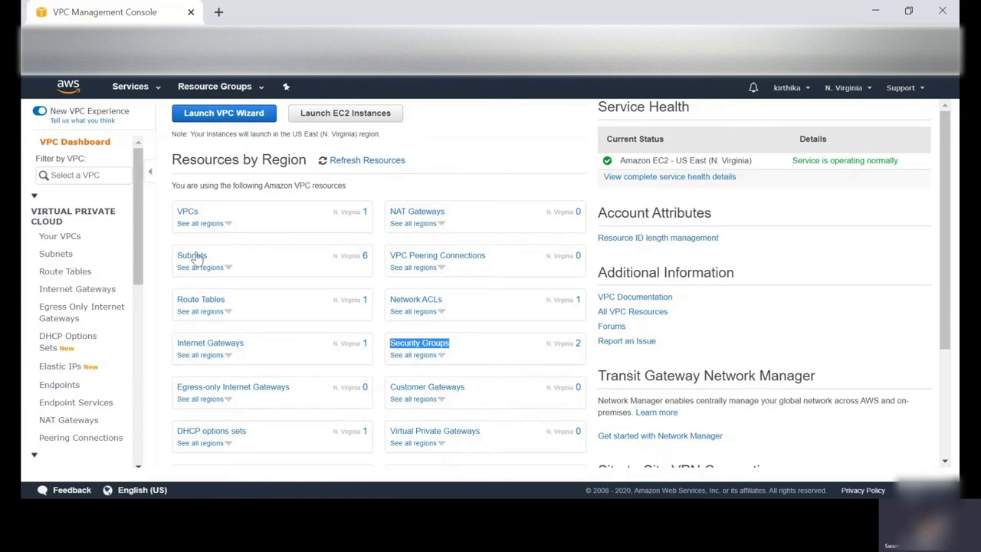
- Open the list of VPCs and examine the default VPC's IPv4 CIDR, main route table and main network ACL
left_click(79, 237)
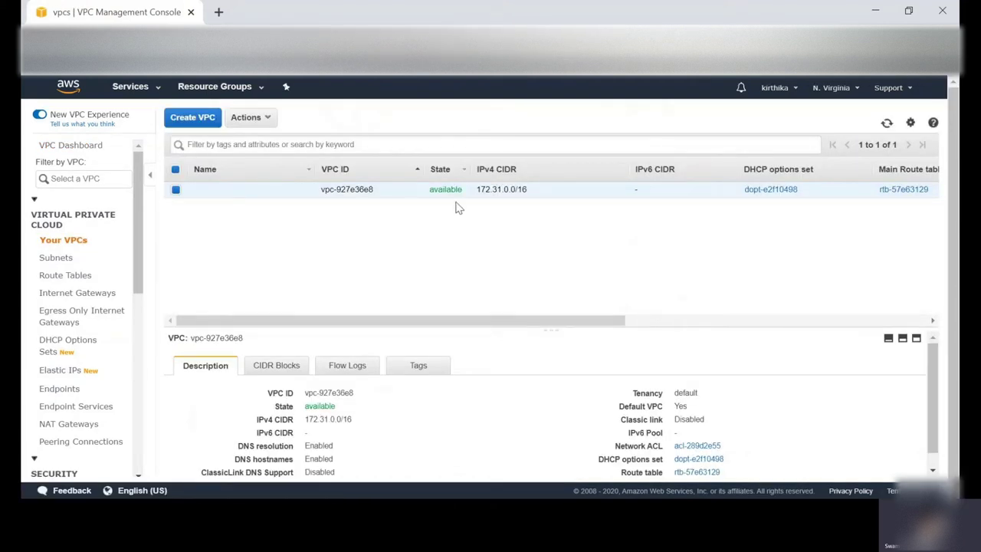
left_click_drag(476, 190, 539, 197)
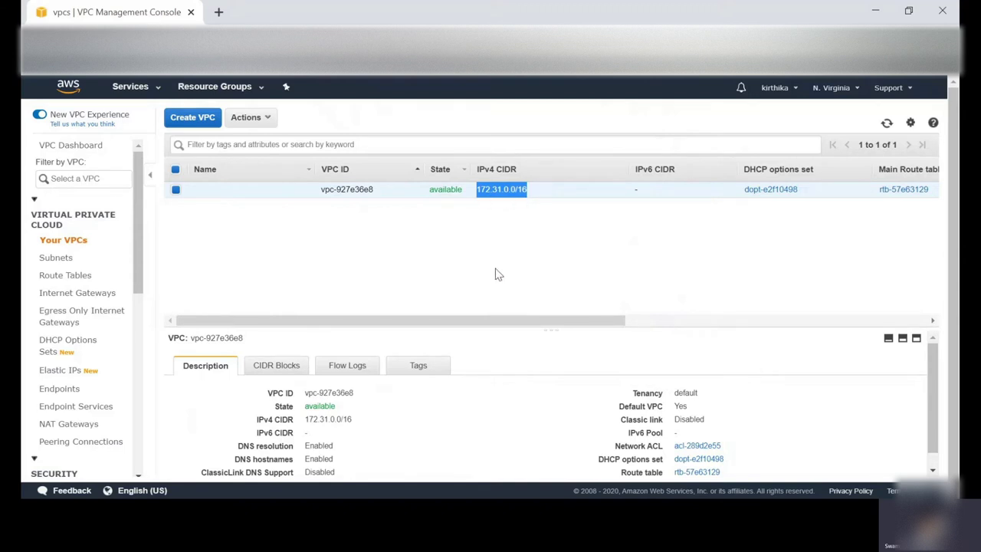
left_click_drag(504, 322, 742, 326)
left_click_drag(539, 189, 597, 194)
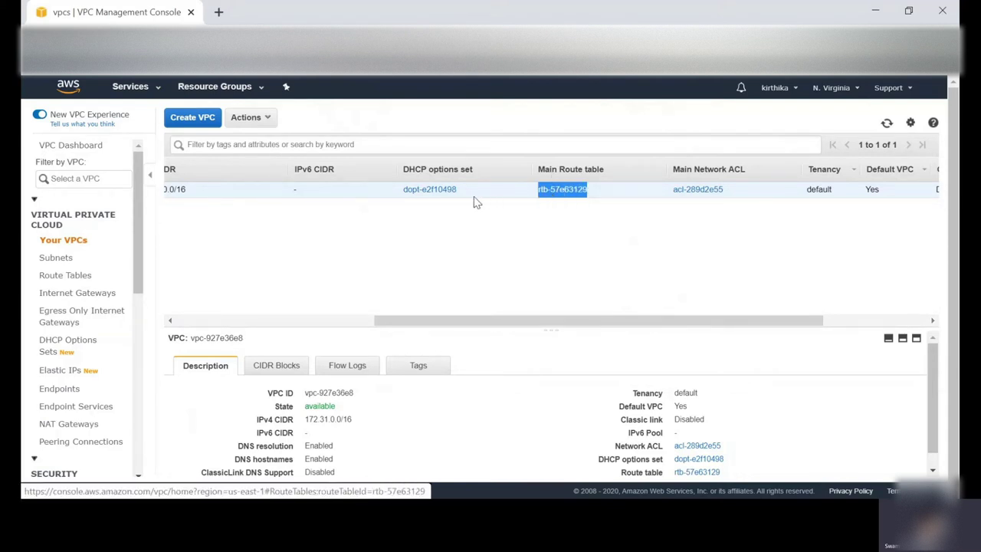
left_click_drag(672, 193, 736, 195)
left_click_drag(676, 322, 453, 318)
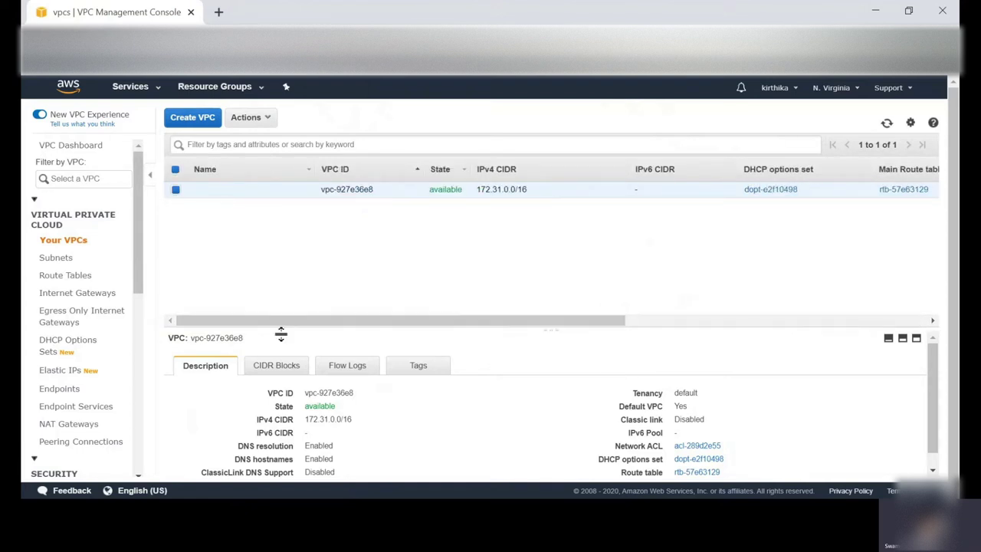
- Inspect the default VPC's CIDR blocks, flow logs and tags
left_click(273, 370)
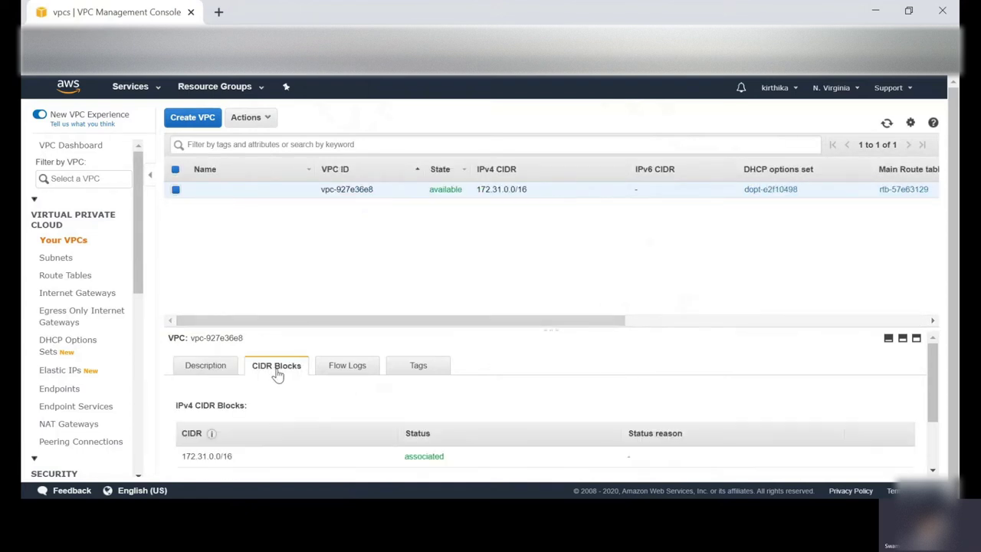
left_click(345, 367)
scroll(344, 419, "down", 2)
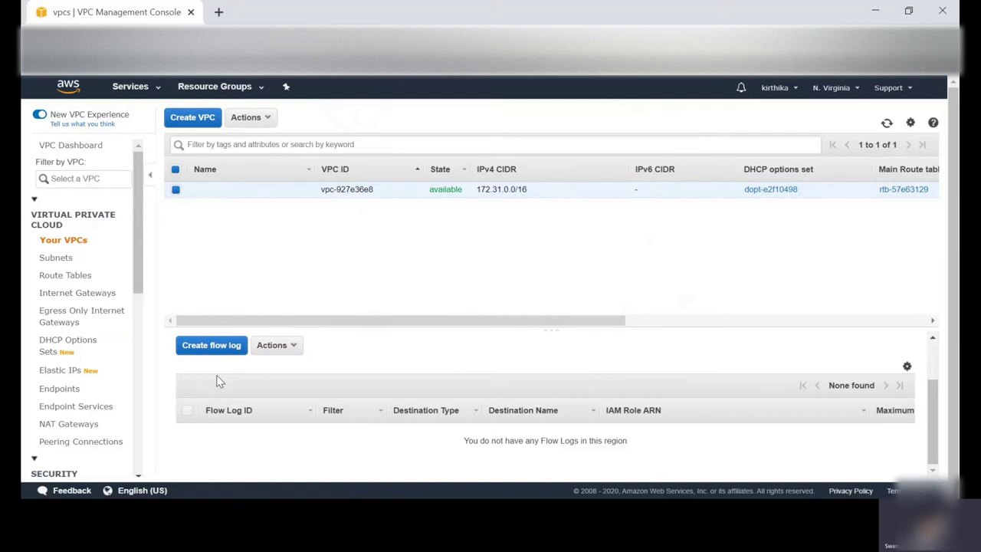
scroll(367, 379, "up", 2)
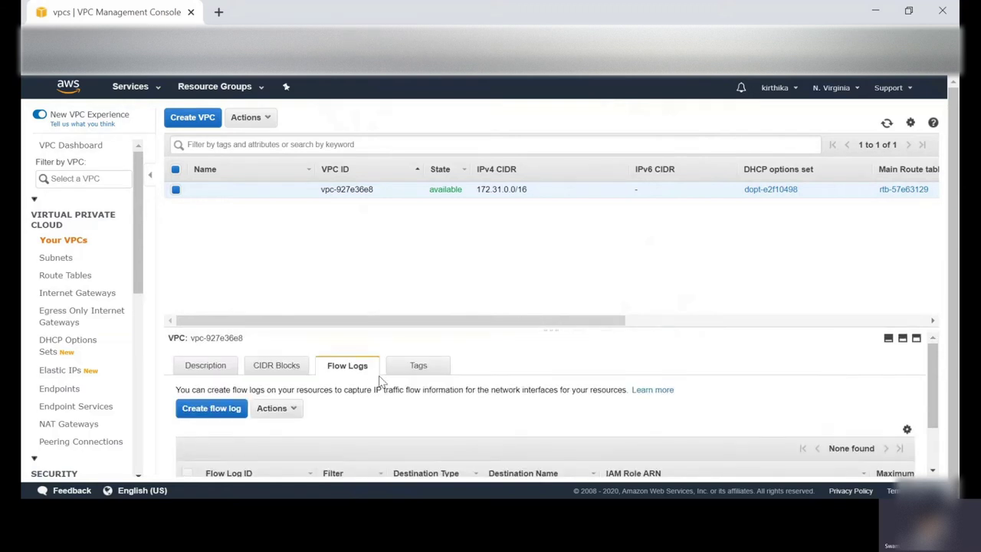
left_click(400, 374)
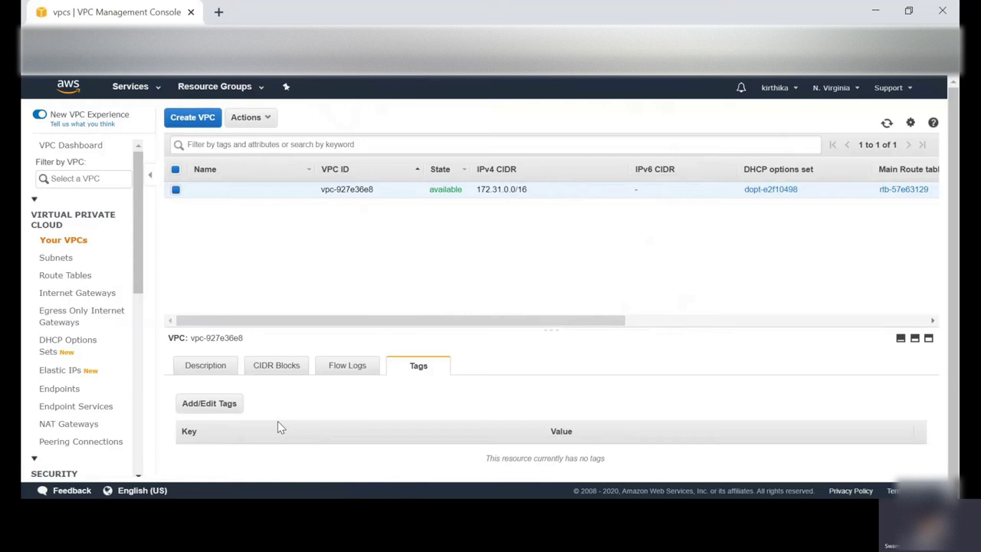
- Open the list of subnets, enlarge it to show every row, and select the subnet with IPv4 CIDR 172.31.48.0/20
left_click(55, 261)
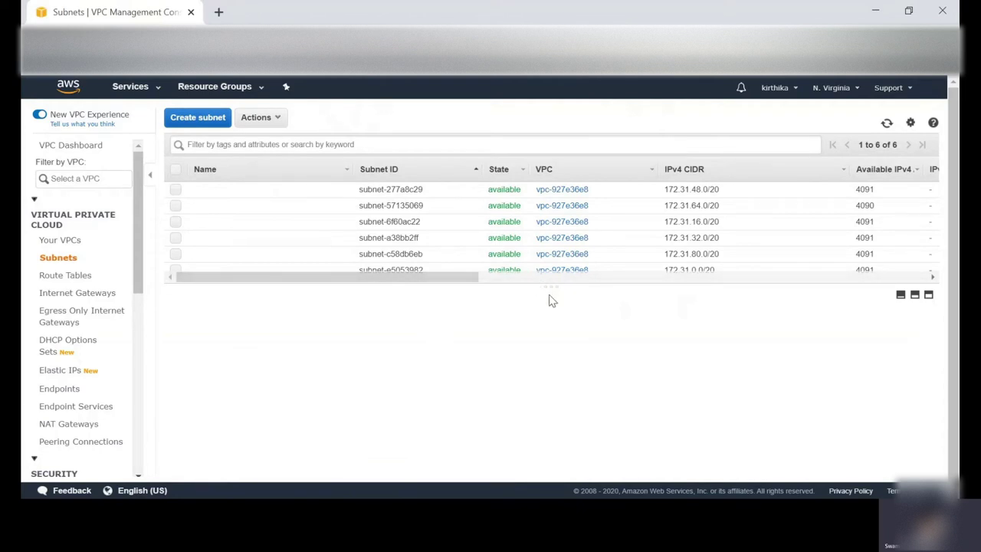
left_click_drag(549, 285, 551, 372)
left_click_drag(462, 366, 521, 368)
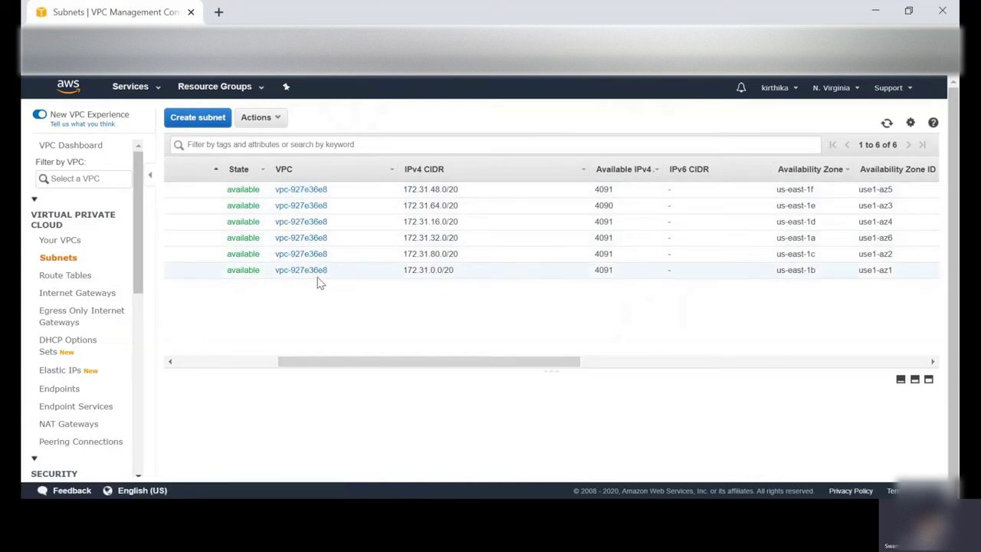
left_click_drag(366, 363, 429, 370)
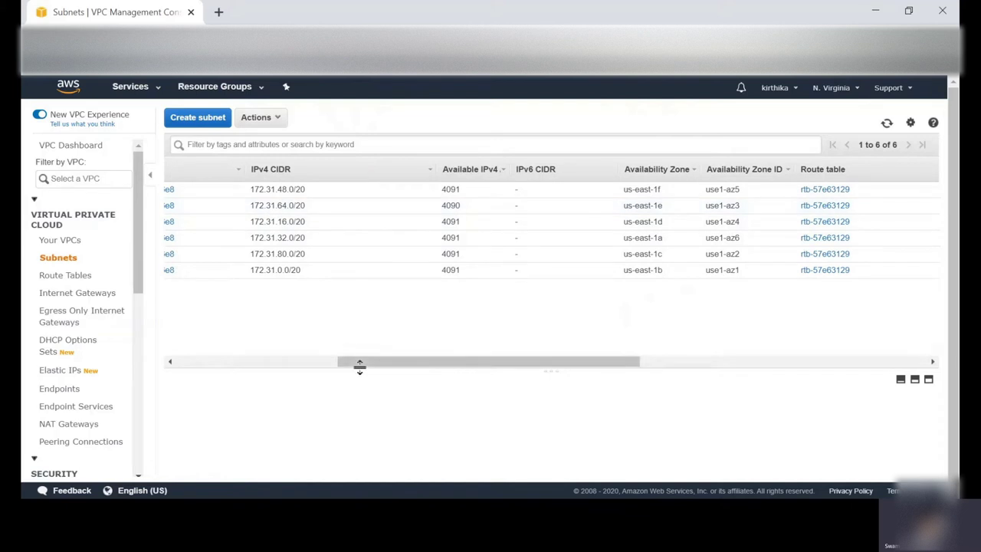
left_click_drag(362, 365, 341, 366)
left_click_drag(305, 190, 360, 190)
left_click(360, 190)
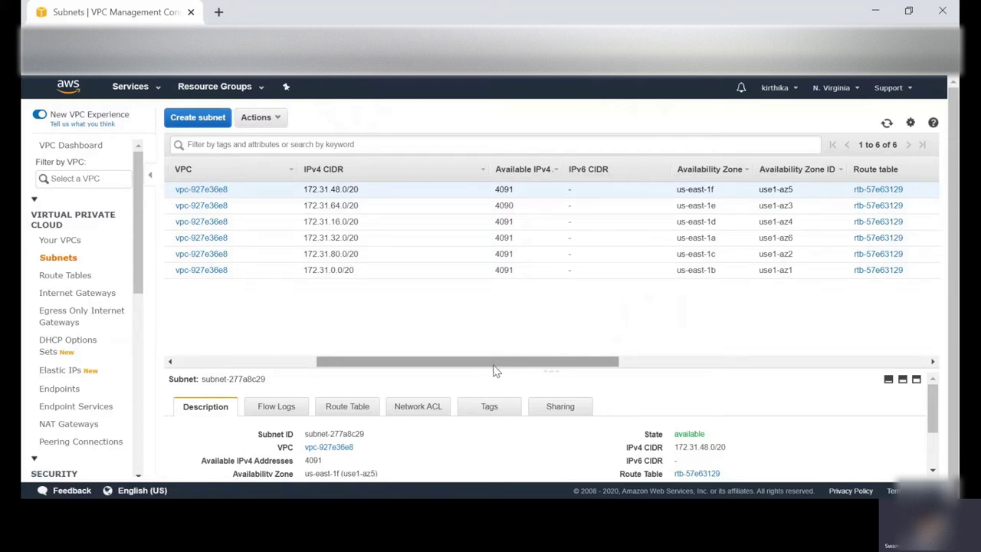
- Examine the availability zone, route table and network ACL assigned to each subnet in the list
left_click_drag(494, 371, 569, 369)
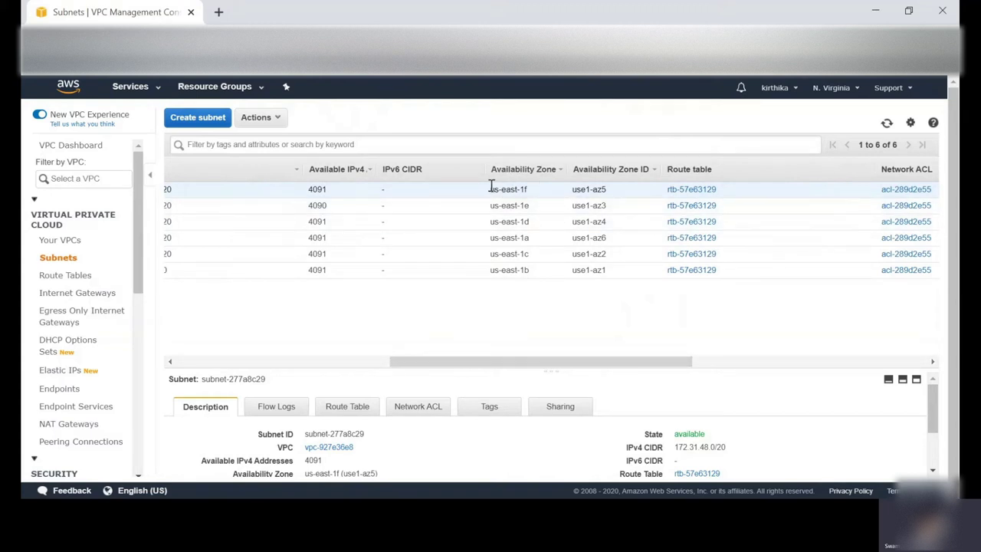
left_click_drag(490, 190, 528, 275)
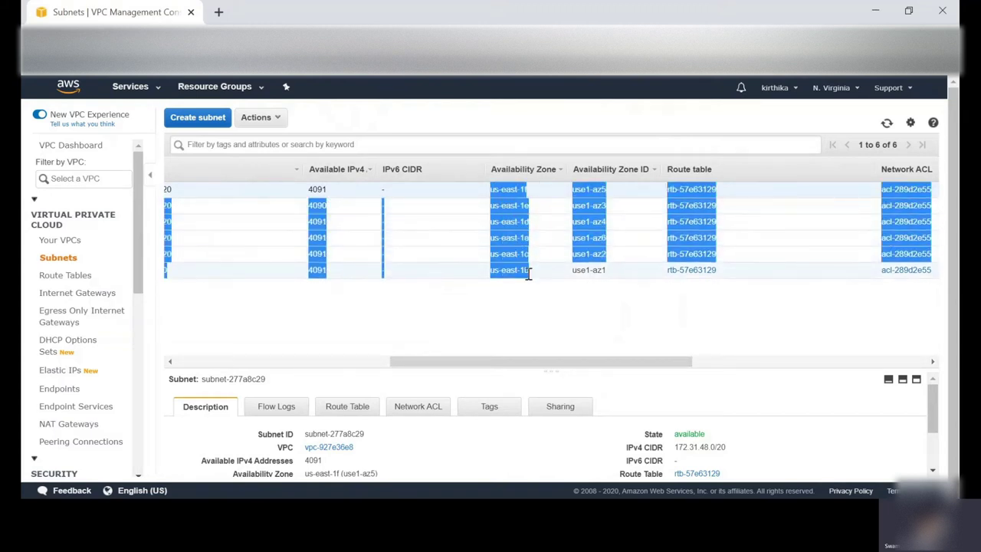
left_click(518, 308)
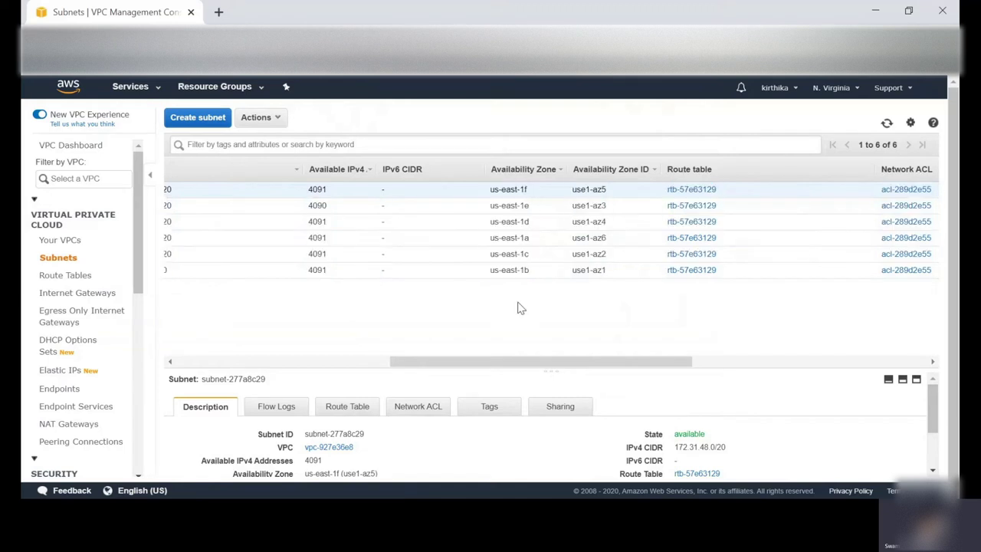
left_click_drag(565, 365, 624, 372)
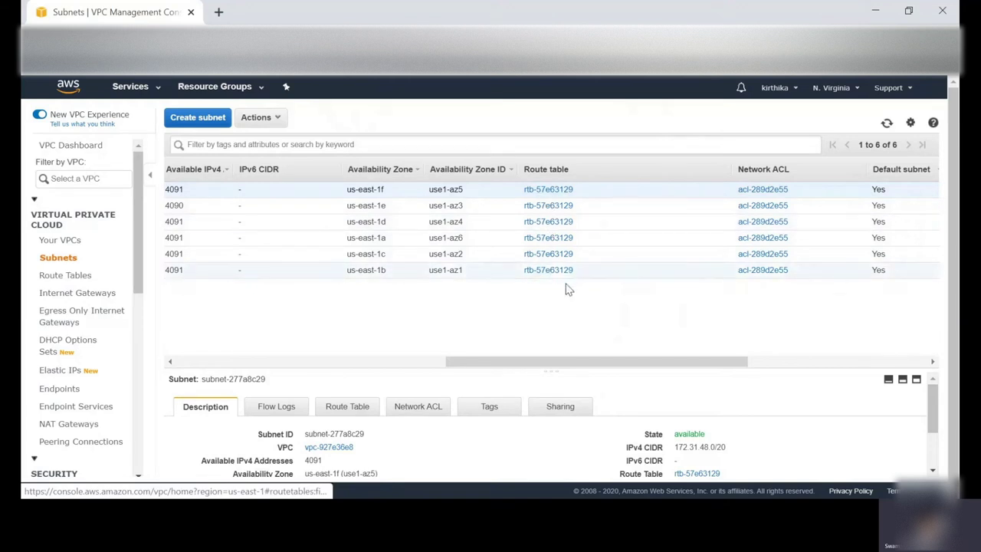
- Show the flow logs of the selected subnet and enlarge its details area
left_click_drag(728, 363, 326, 347)
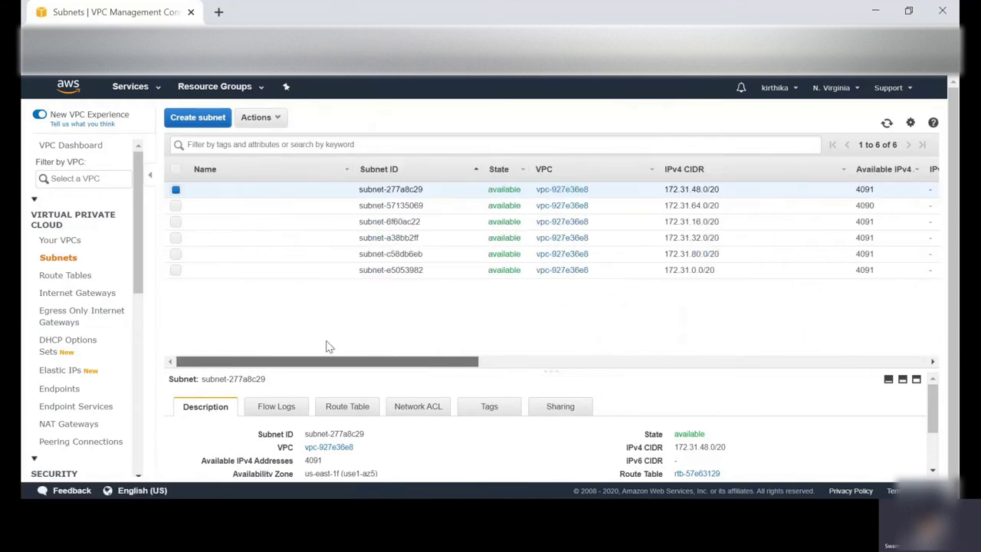
left_click(273, 411)
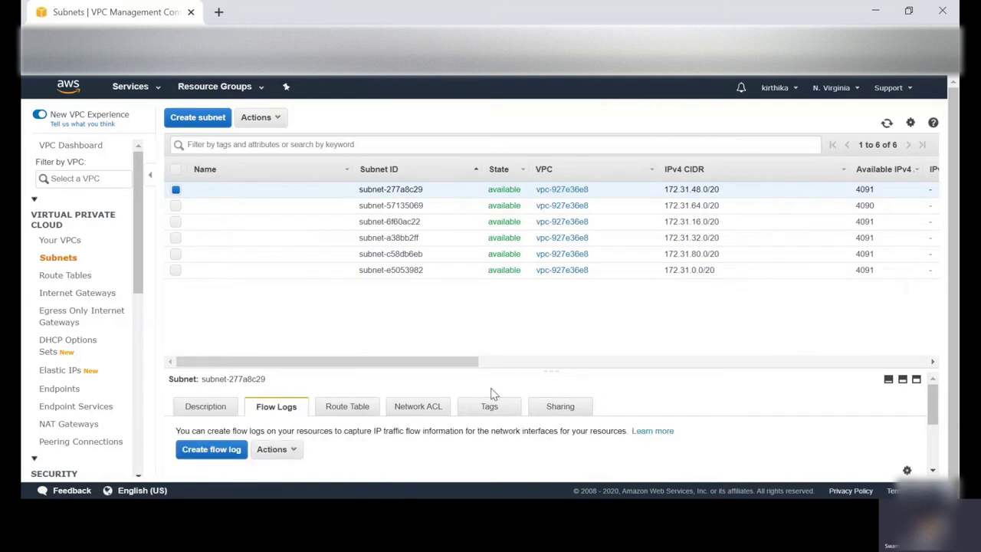
left_click_drag(545, 365, 542, 298)
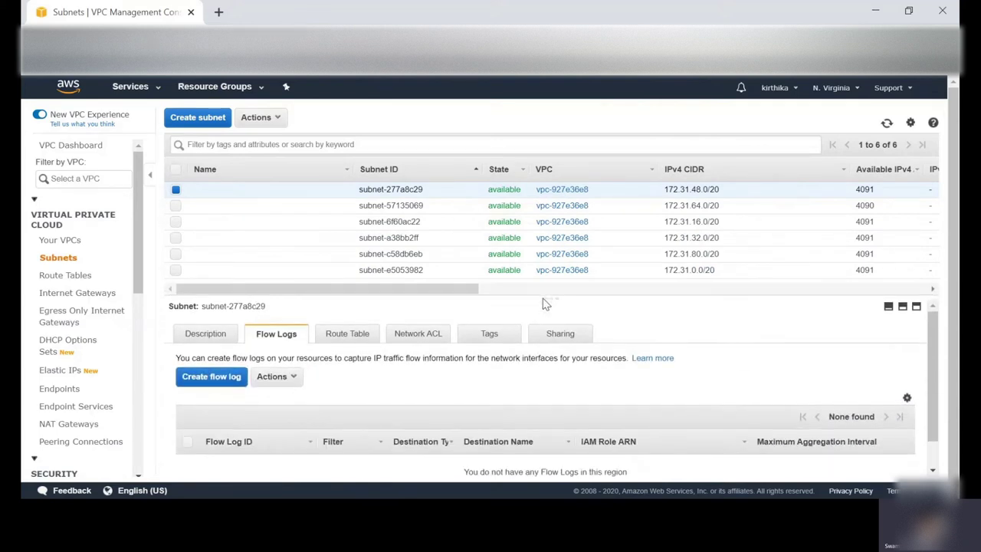
- Open the main route table's routes and examine the 0.0.0.0/0 destination, its internet gateway target, and the 172.31.0.0/16 destination
left_click(53, 274)
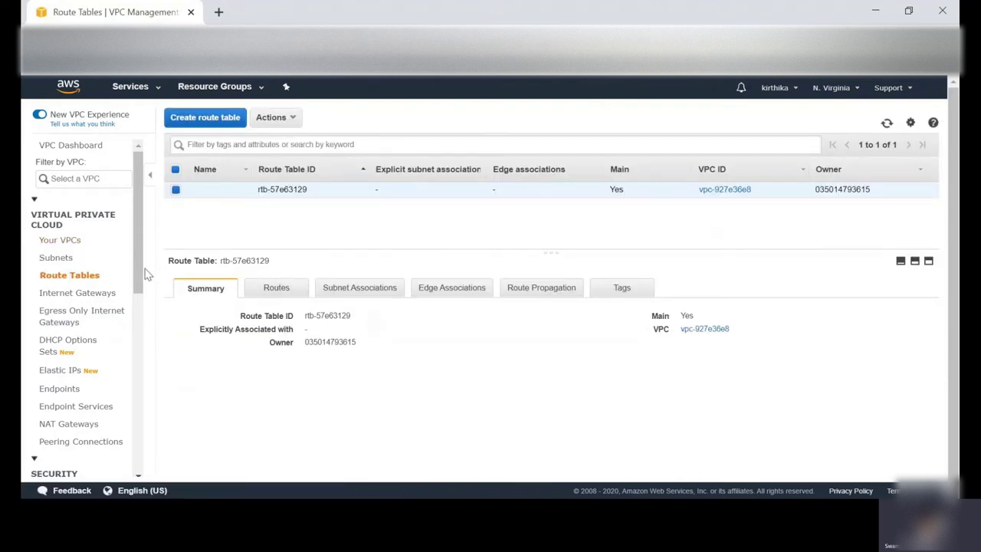
left_click(275, 295)
left_click_drag(190, 405, 793, 421)
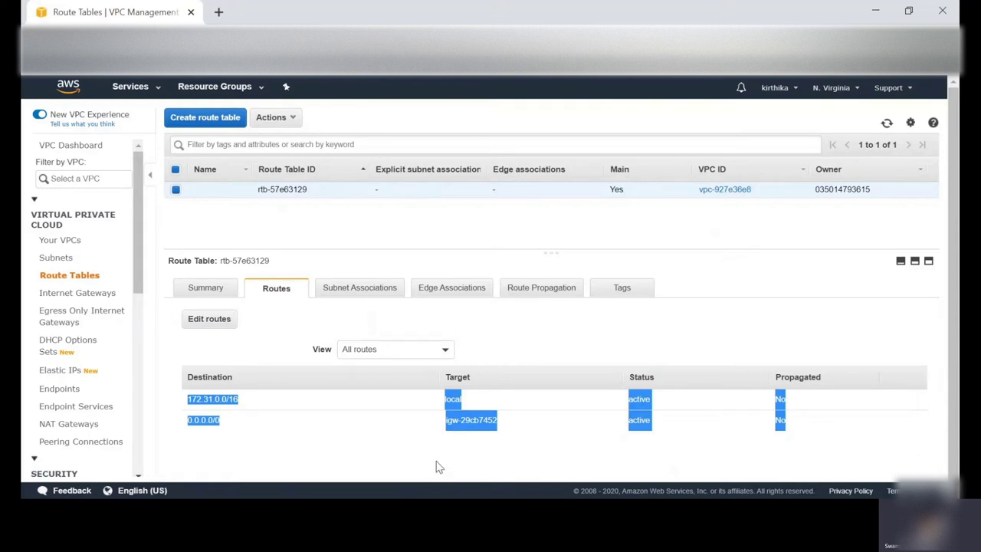
left_click(397, 447)
left_click_drag(189, 427, 230, 422)
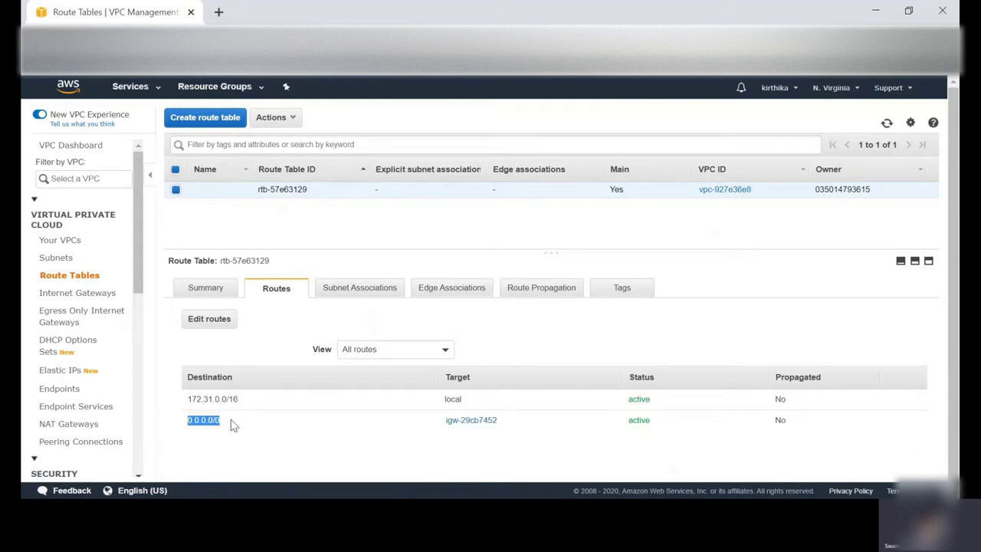
left_click_drag(442, 420, 504, 424)
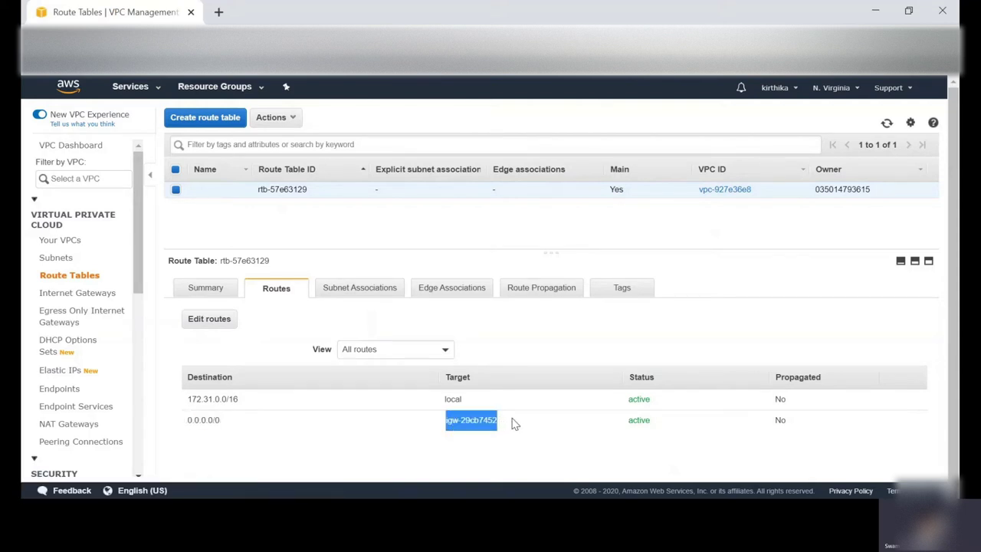
left_click(192, 399)
left_click_drag(189, 398, 238, 400)
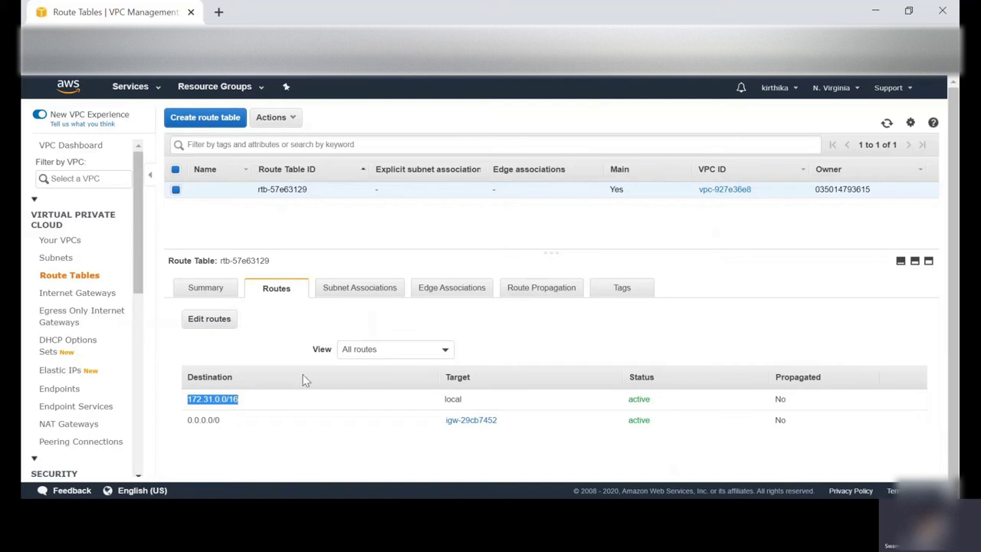
- View the tags of the VPC's internet gateway and open the list of DHCP options sets
left_click(86, 294)
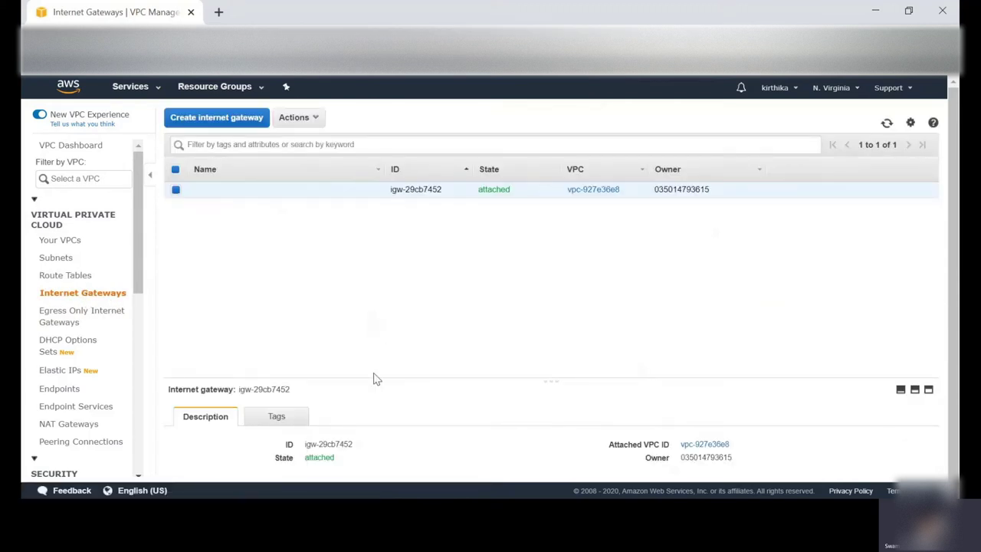
left_click(278, 418)
scroll(319, 418, "down", 1)
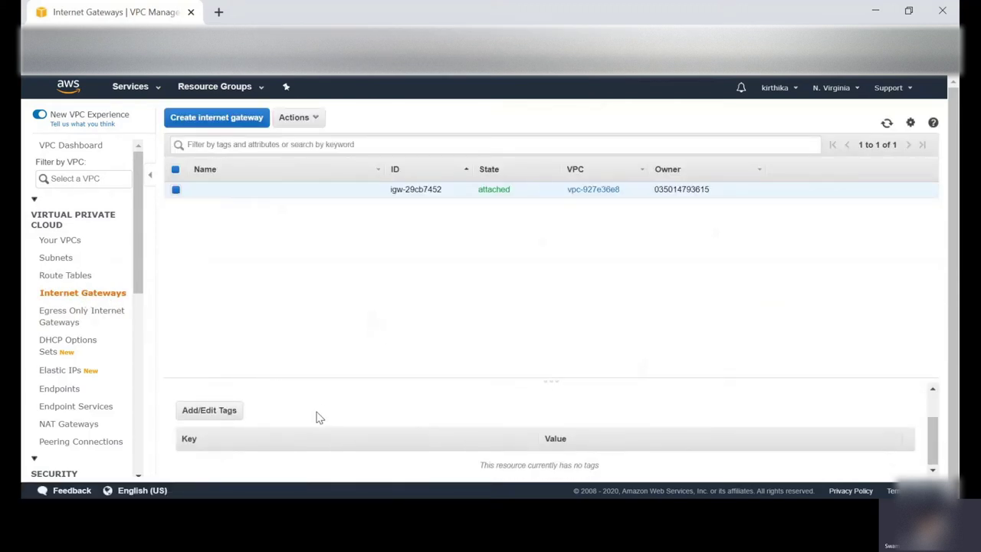
left_click(65, 349)
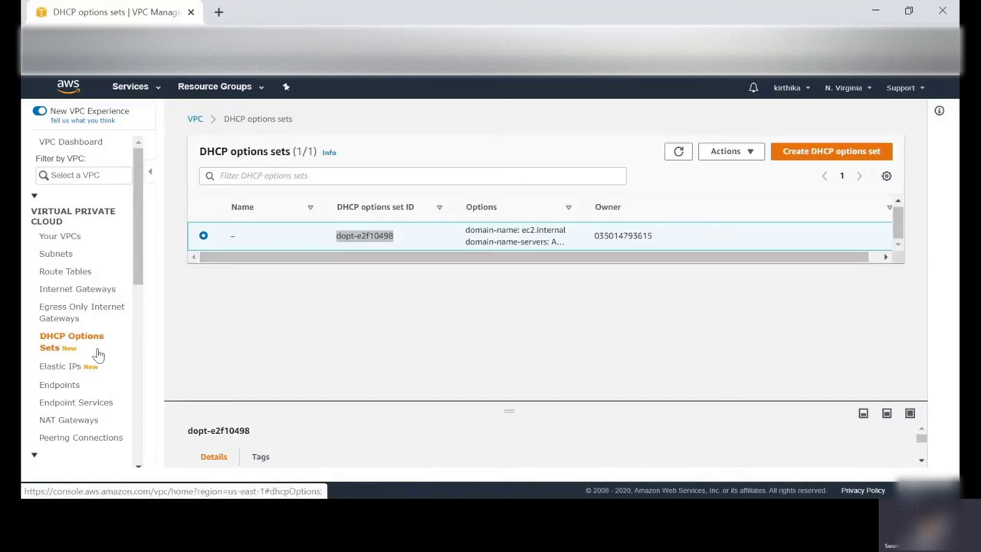
- Open the default network ACL and examine its inbound allow and deny rules
scroll(97, 350, "down", 1)
scroll(71, 389, "down", 1)
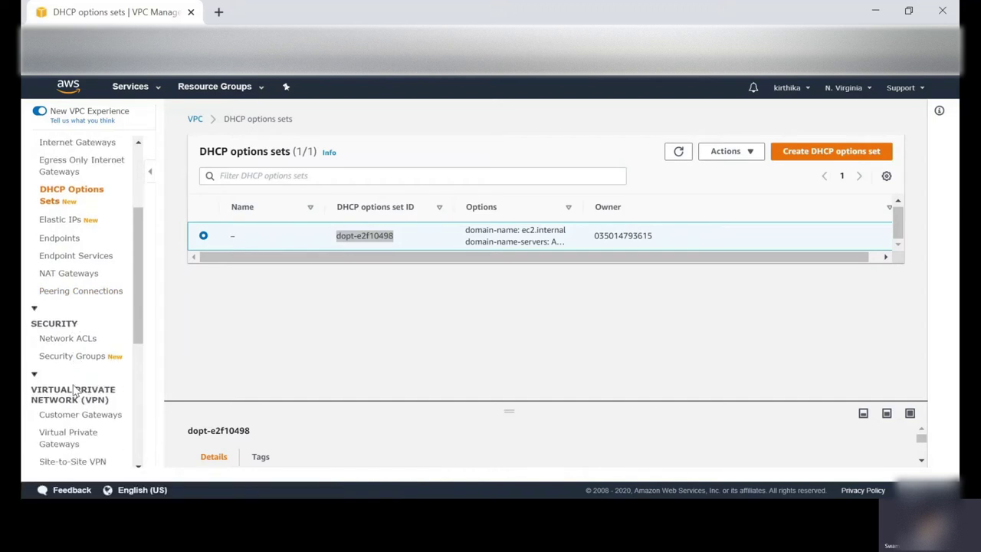
left_click(70, 345)
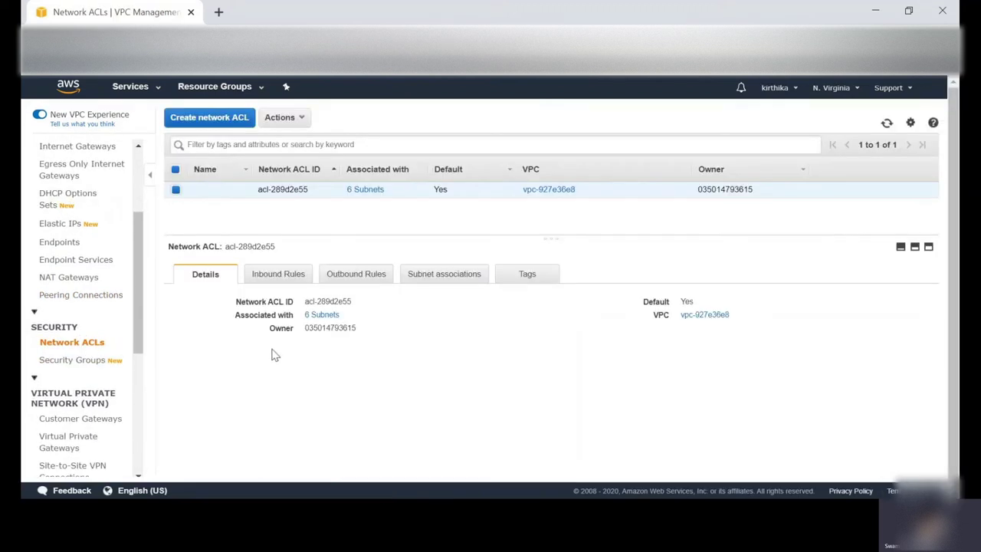
left_click(277, 282)
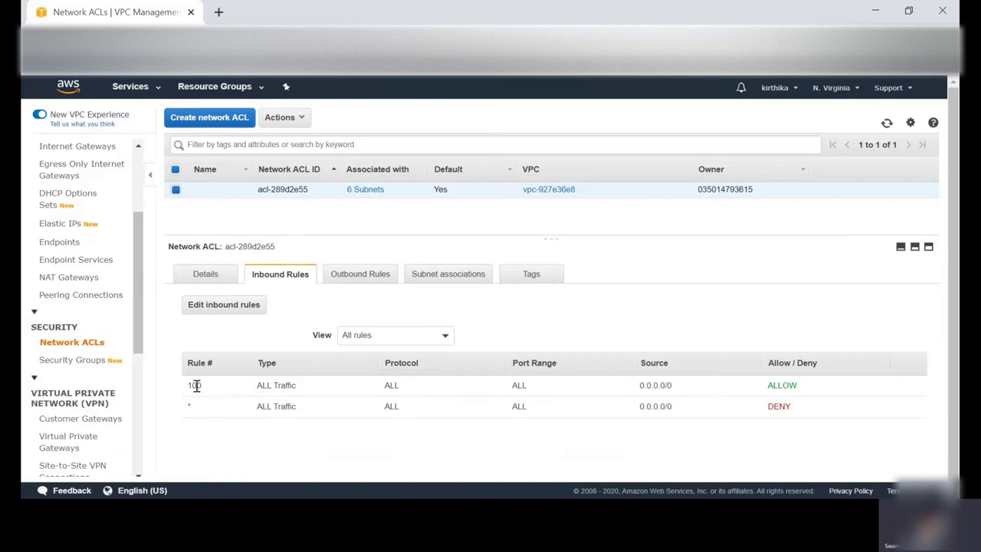
left_click_drag(189, 386, 799, 401)
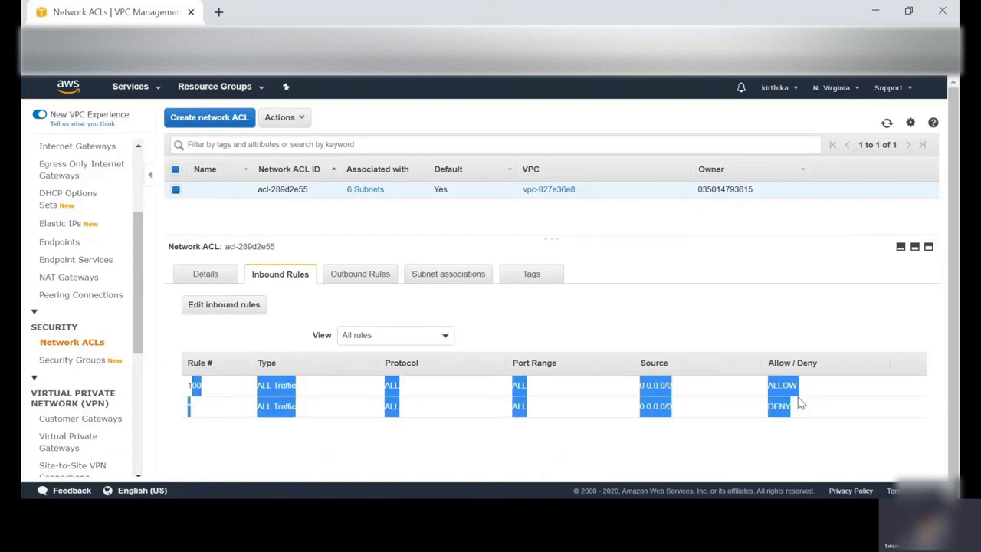
- Examine the default network ACL's inbound rule 100 and catch-all deny rule, and its outbound allow rule
left_click_drag(190, 386, 794, 407)
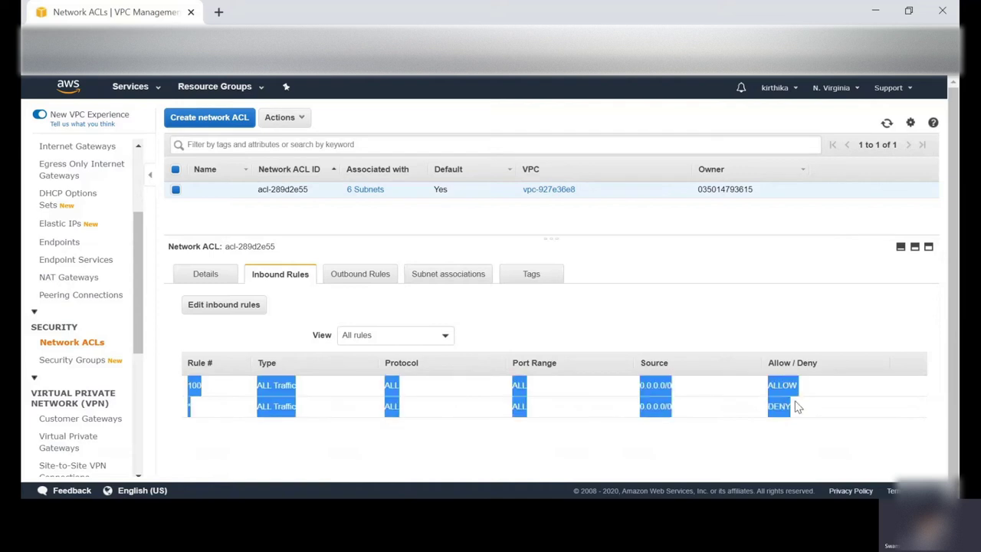
left_click(703, 398)
left_click_drag(188, 407, 789, 404)
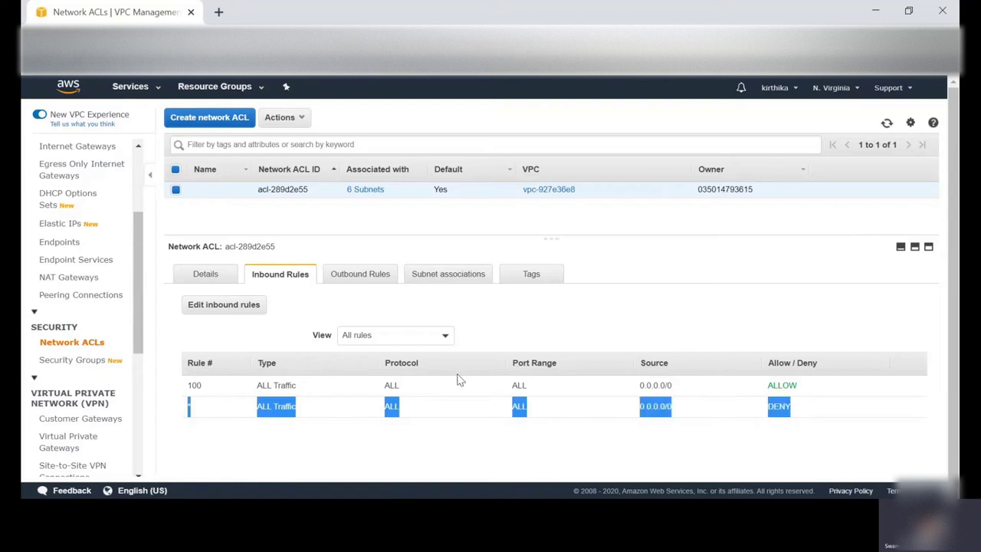
left_click(354, 275)
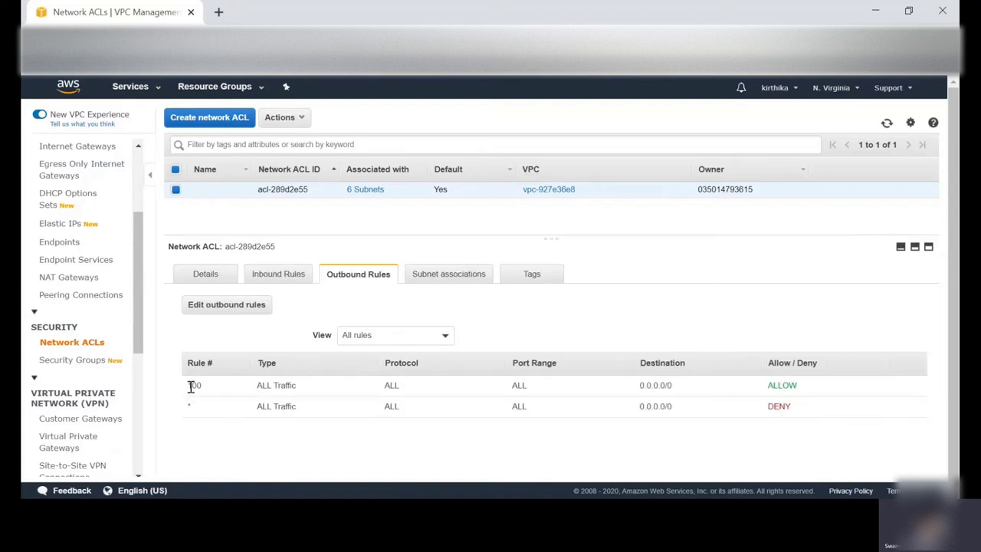
left_click_drag(192, 385, 301, 394)
double_click(775, 386)
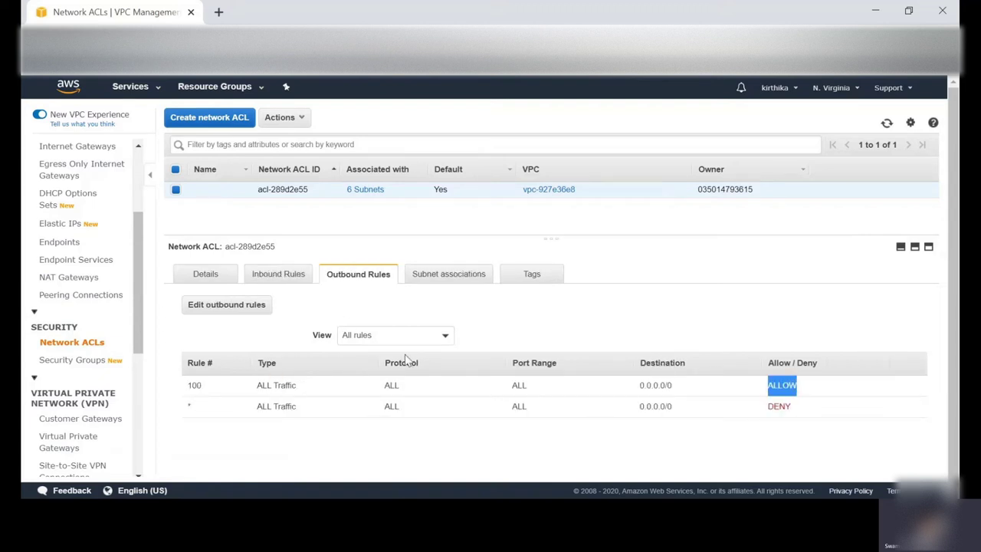
left_click(299, 280)
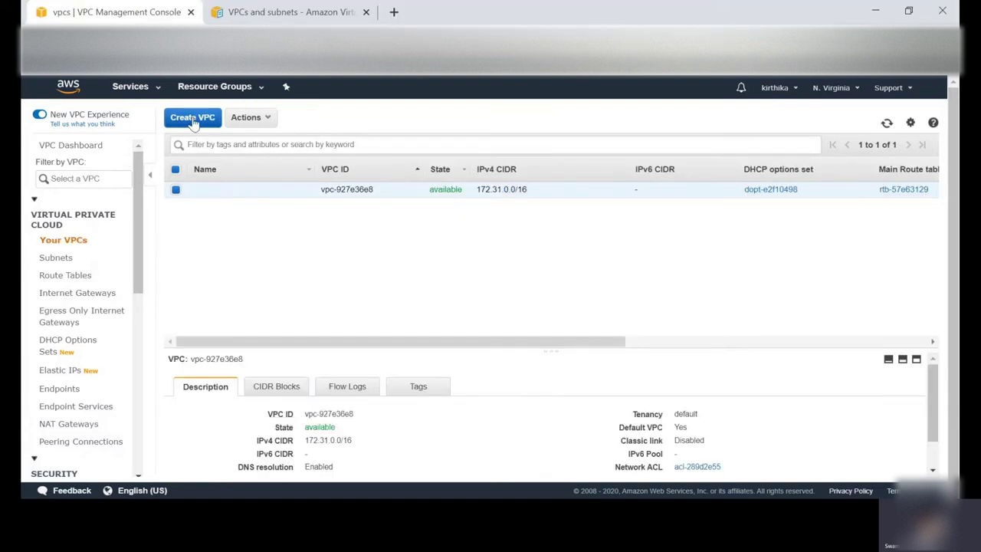
- Start a new VPC with the name tag vpc-demo-1 and the IPv4 CIDR block 10.0.0.0/16
left_click(193, 121)
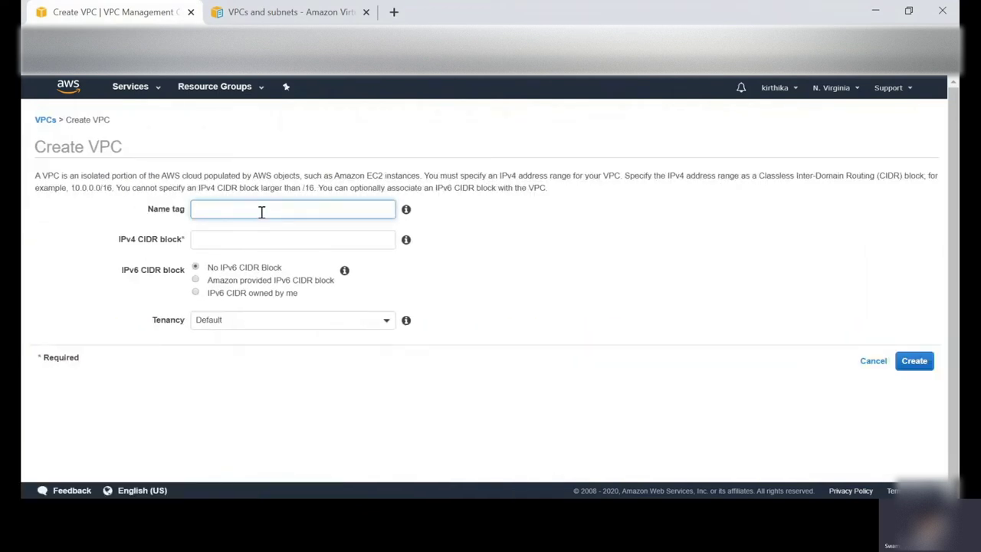
type("vpc-emo1")
key("BackSpace")
key("BackSpace")
key("BackSpace")
key("BackSpace")
type("demo")
left_click(264, 239)
type("10")
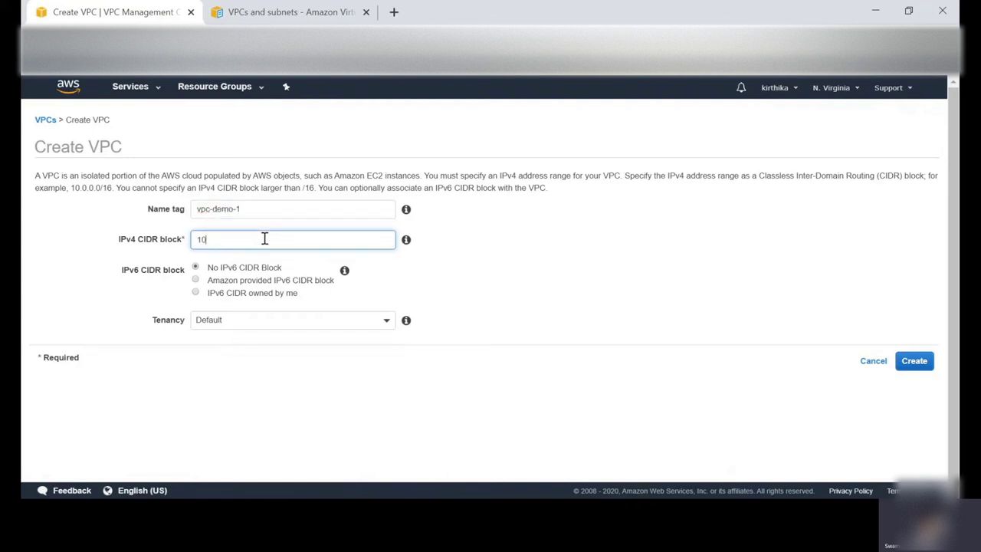
type(".0.0.0/16")
- Check the recommended private IPv4 address ranges in the VPC and subnet sizing documentation, and return to the VPC form
left_click(304, 20)
left_click_drag(98, 262, 137, 295)
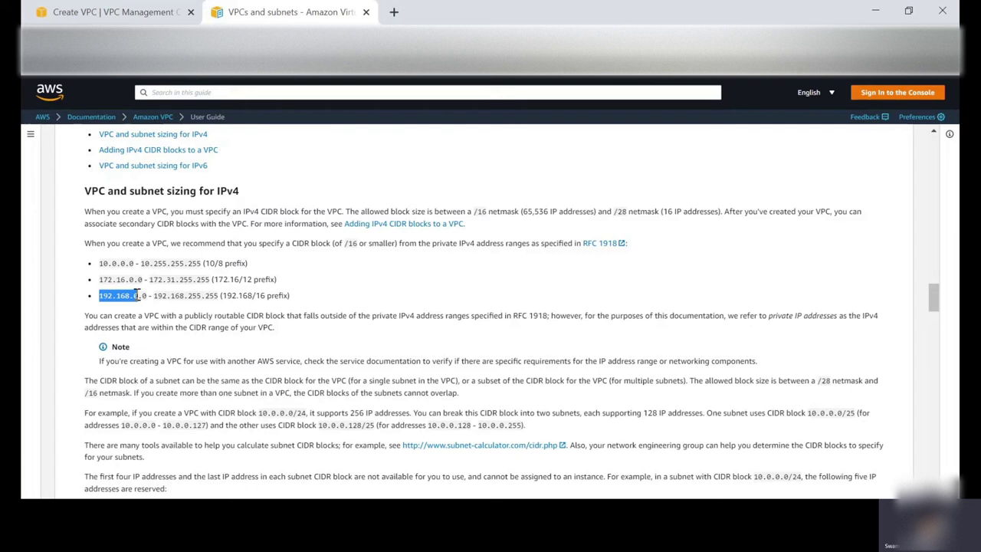
left_click(161, 18)
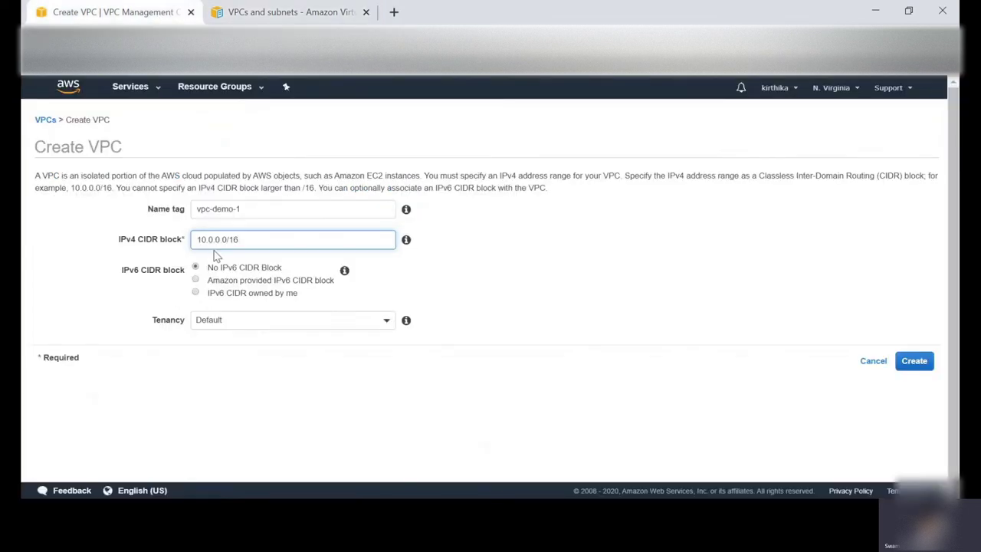
- Create the VPC without an IPv6 CIDR block and with default tenancy, and return to the VPC list
left_click(450, 294)
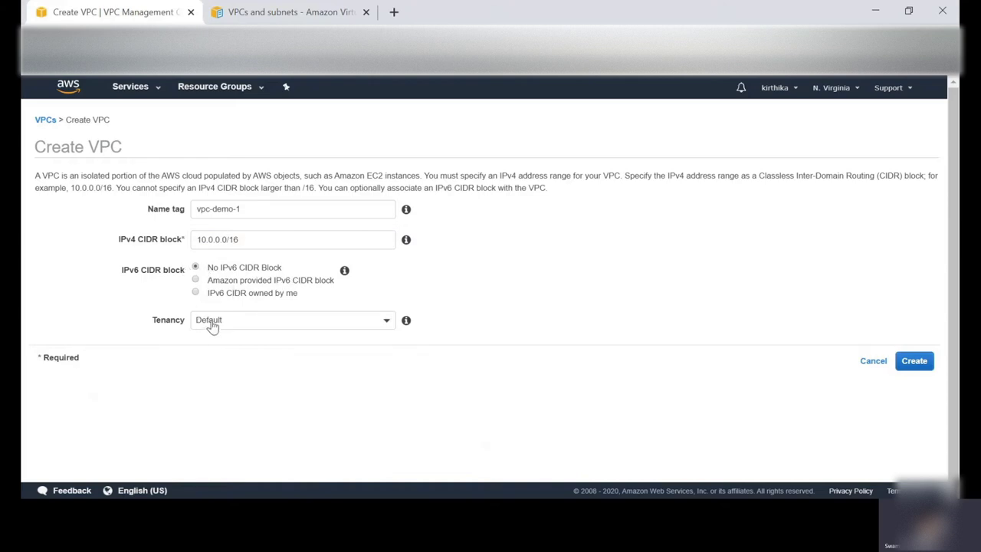
left_click(898, 364)
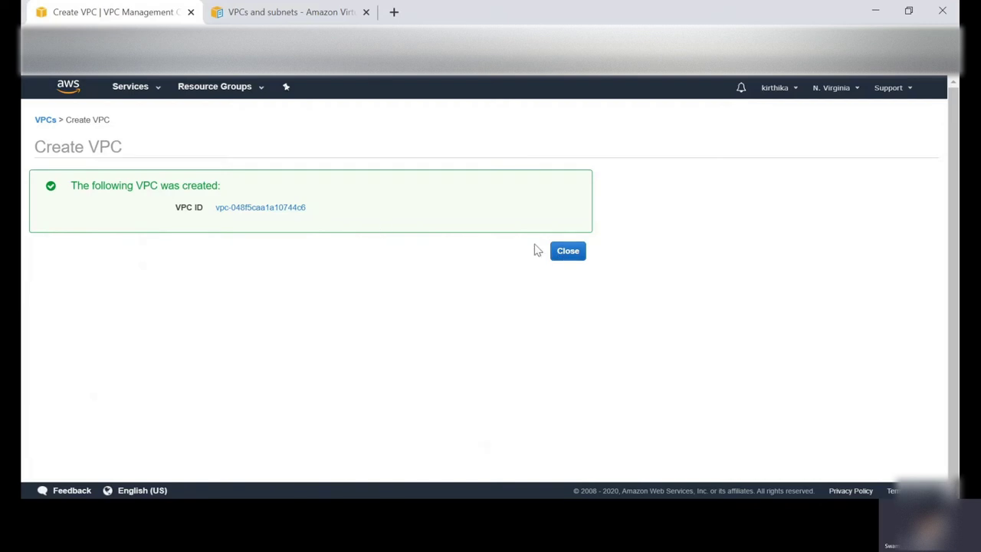
left_click(567, 252)
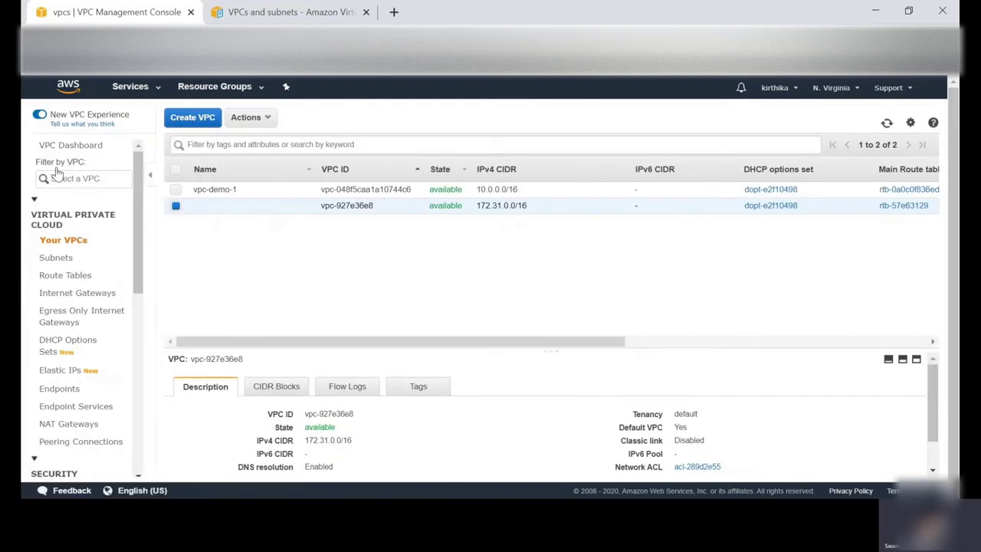
- Open the VPC dashboard and check the N. Virginia resource counts for VPCs, subnets and network ACLs
left_click(65, 145)
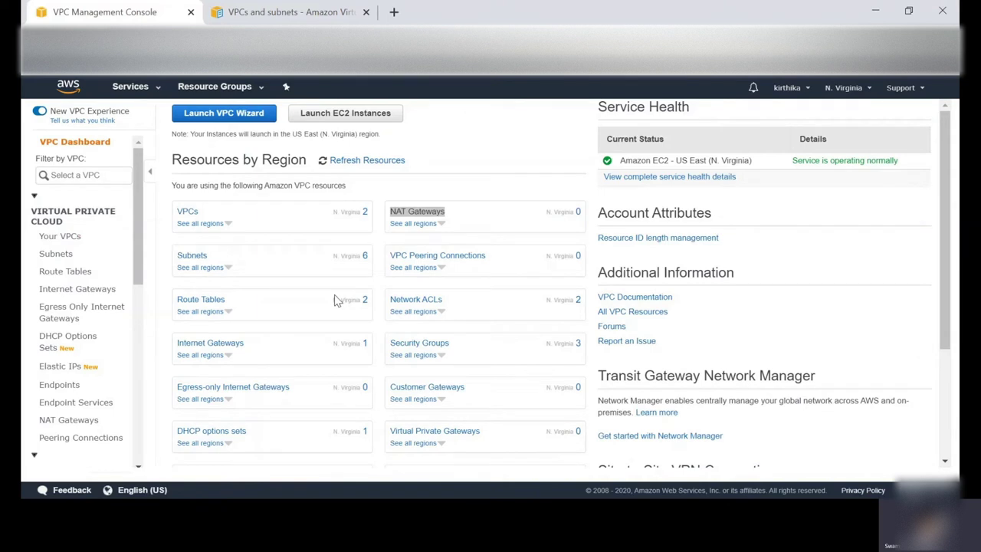
left_click(464, 163)
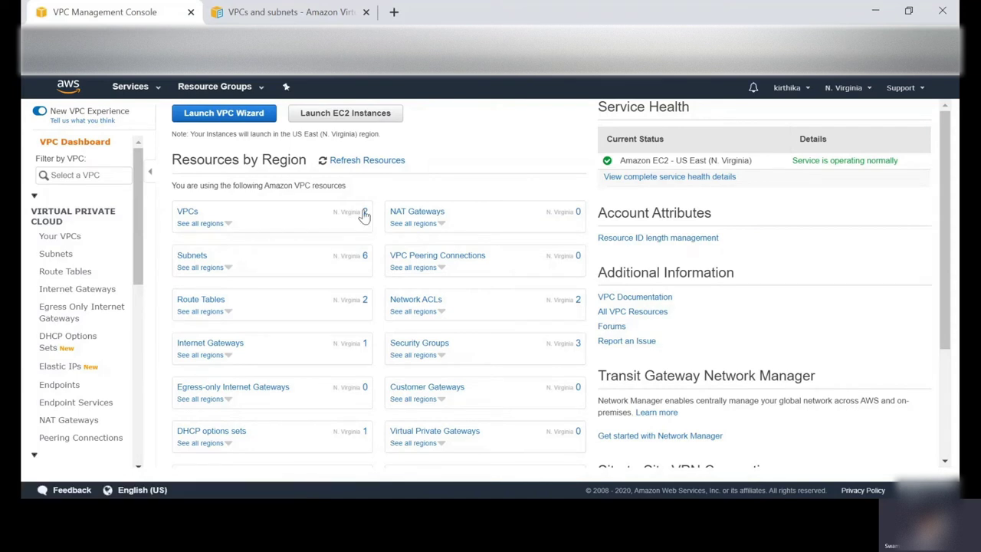
triple_click(363, 213)
left_click_drag(364, 213, 304, 221)
left_click(266, 263)
triple_click(581, 300)
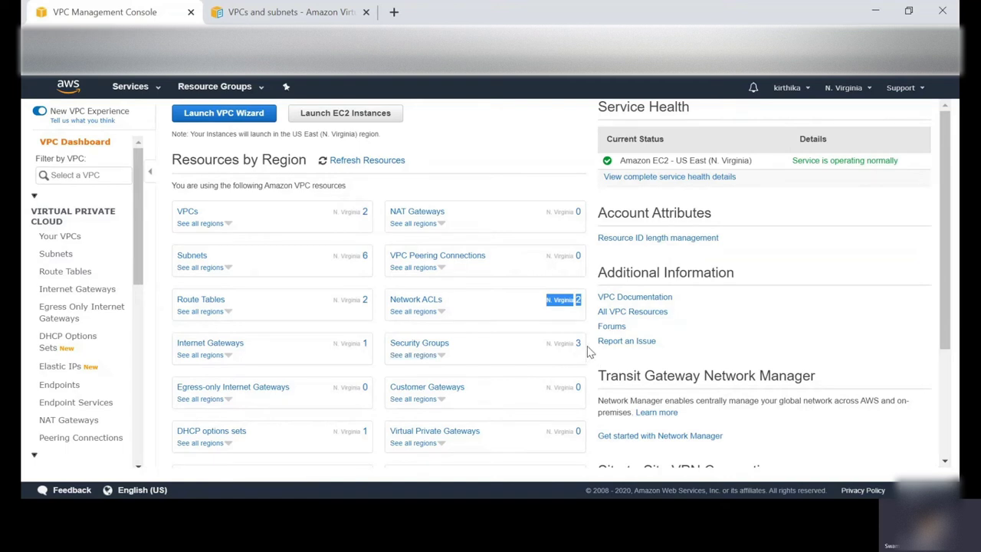
- Review the dashboard's resource entries for VPCs, route tables, network ACLs and security groups
left_click(162, 214)
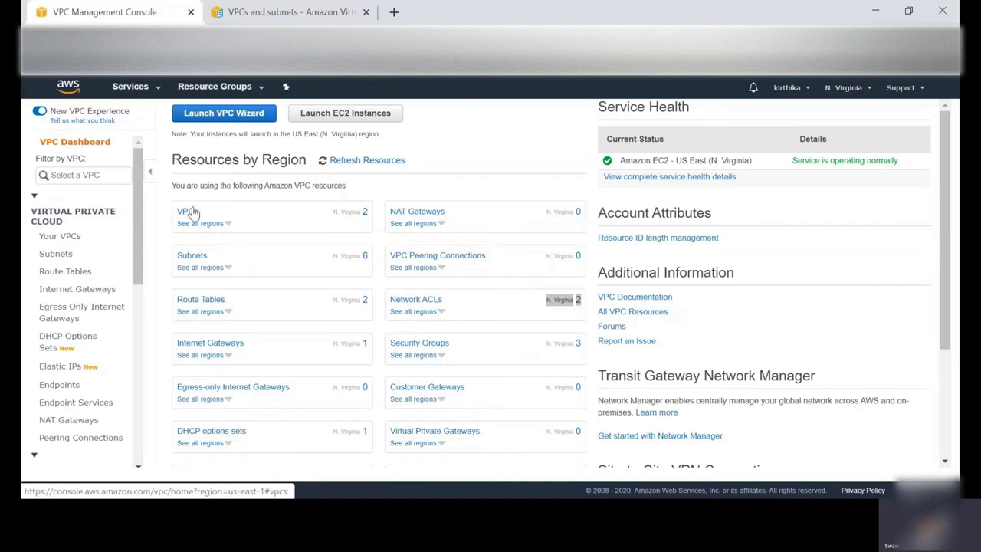
left_click_drag(200, 214, 176, 212)
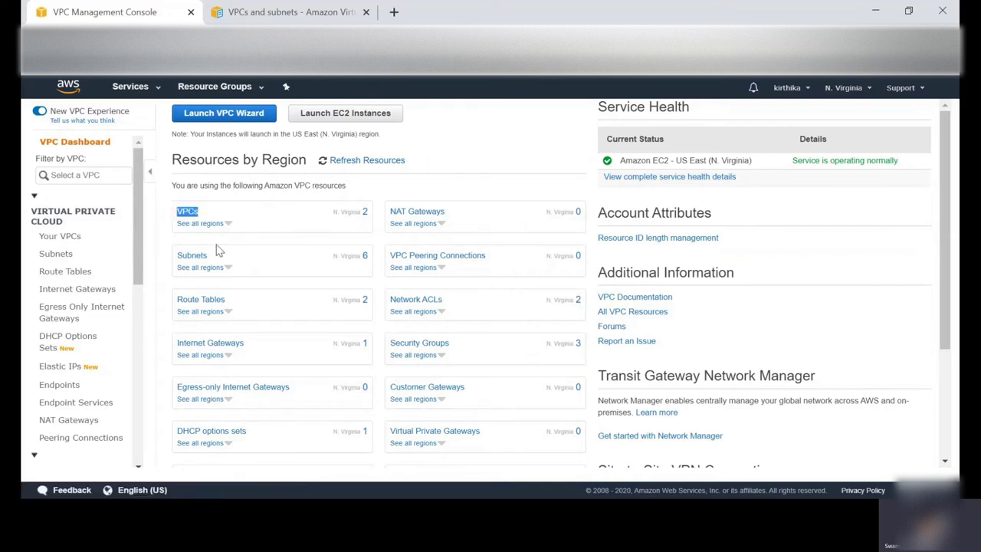
left_click_drag(229, 300, 177, 295)
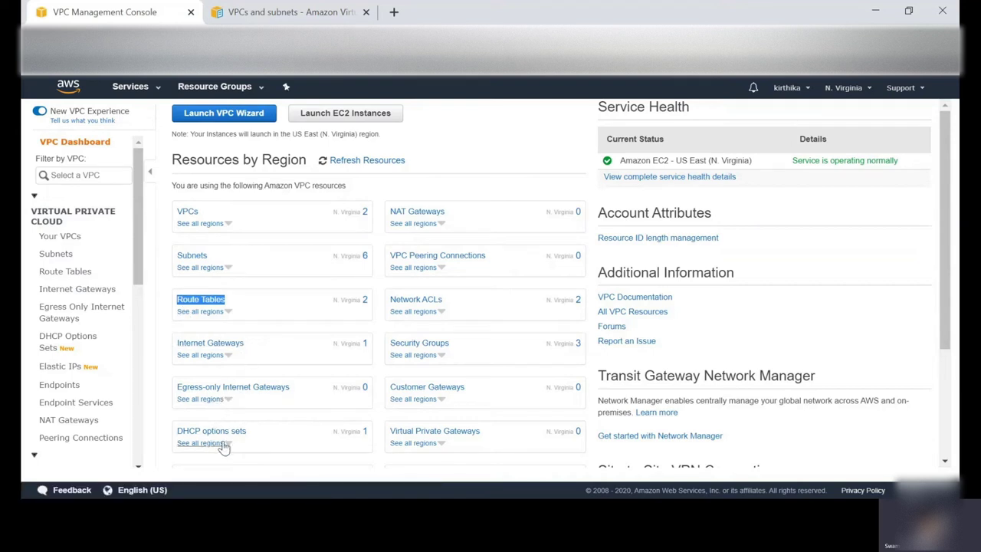
left_click_drag(457, 302, 393, 297)
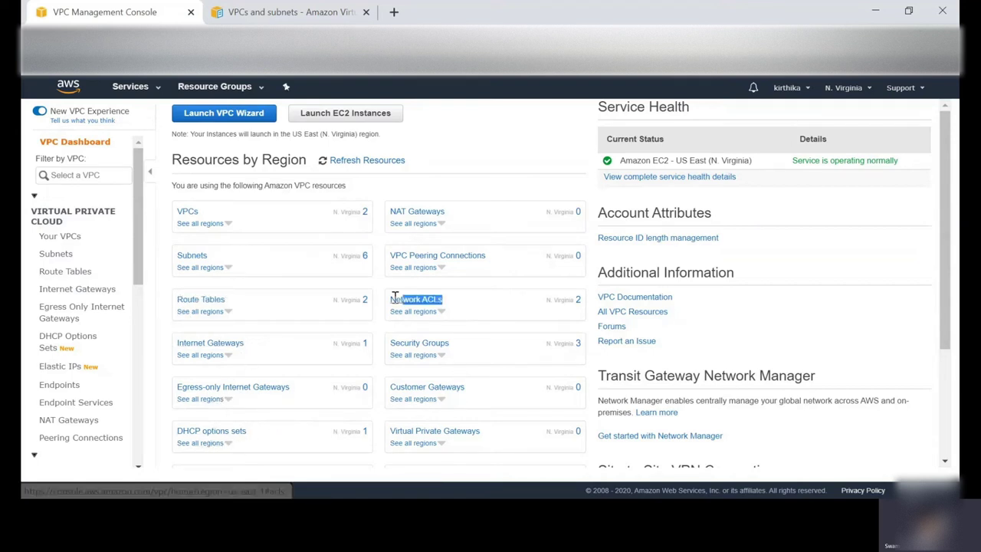
left_click_drag(456, 345, 394, 340)
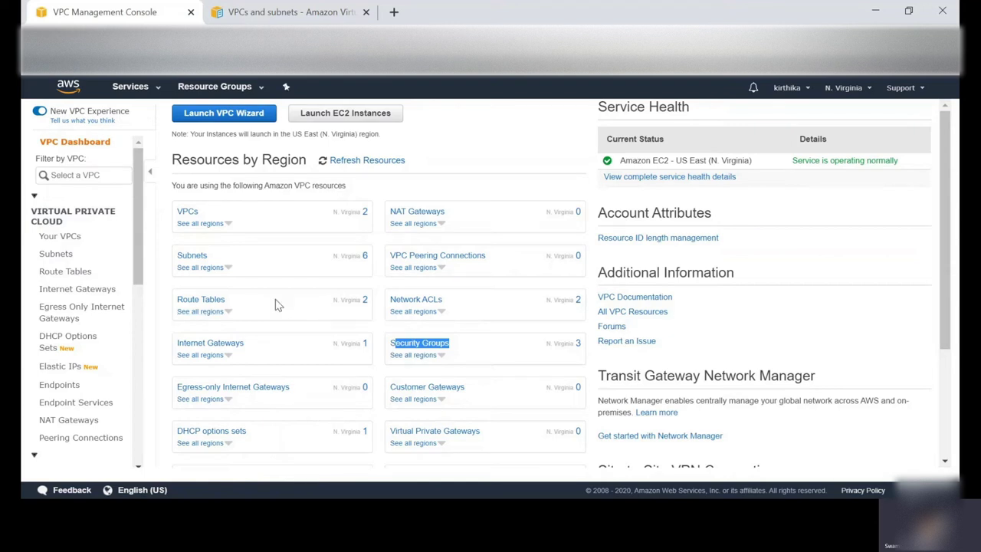
- Open the route table belonging to vpc-demo-1 and examine its associated VPC and its routes
left_click(69, 272)
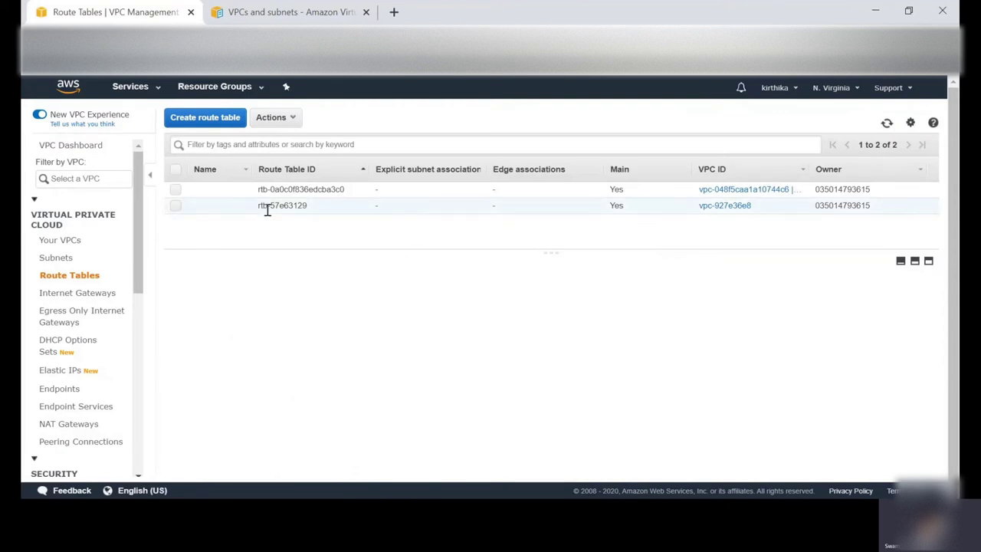
left_click(188, 193)
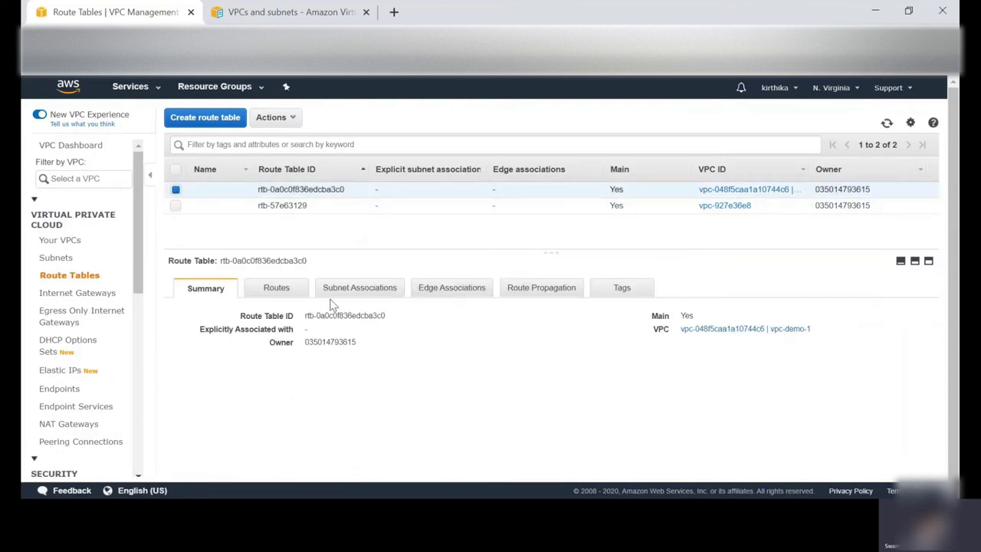
left_click_drag(815, 328, 769, 328)
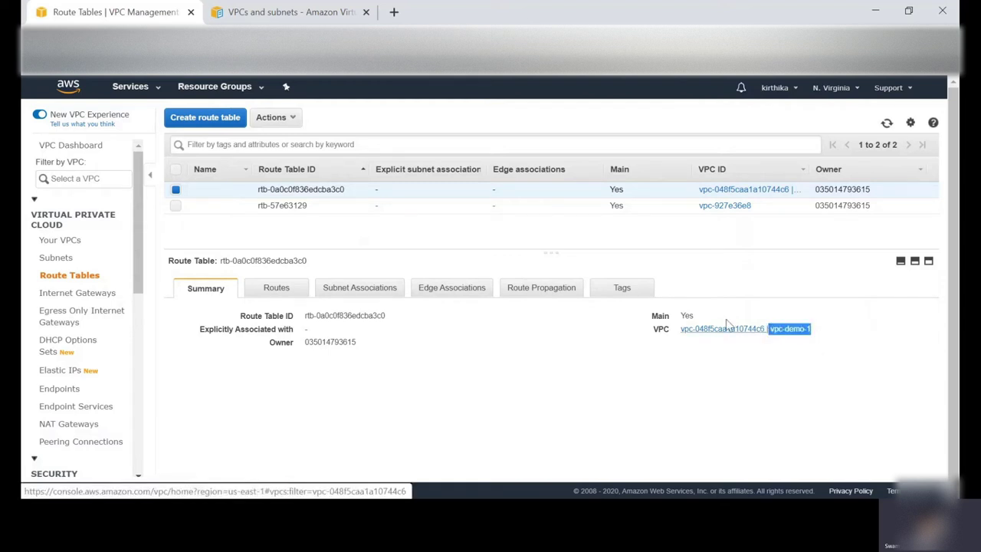
left_click(278, 288)
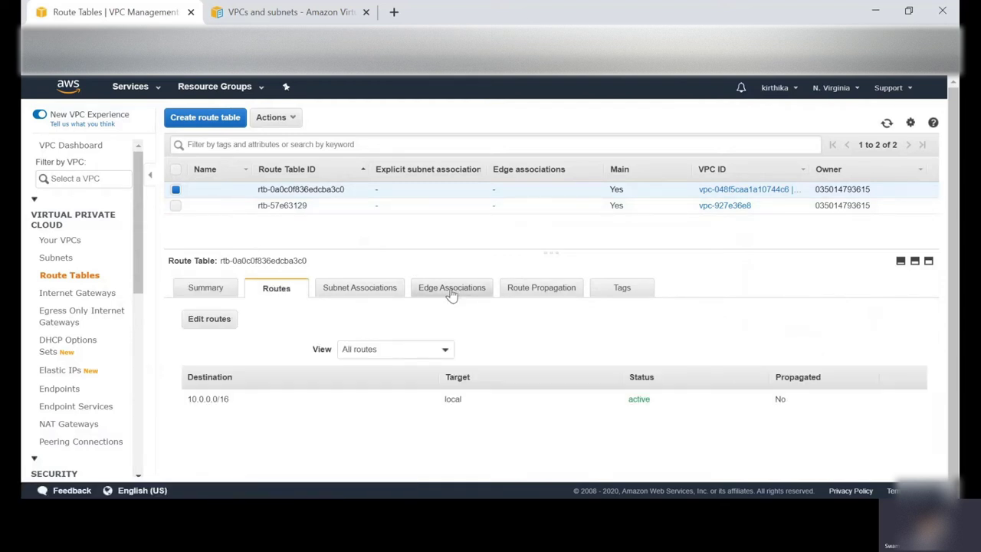
left_click_drag(186, 406, 793, 408)
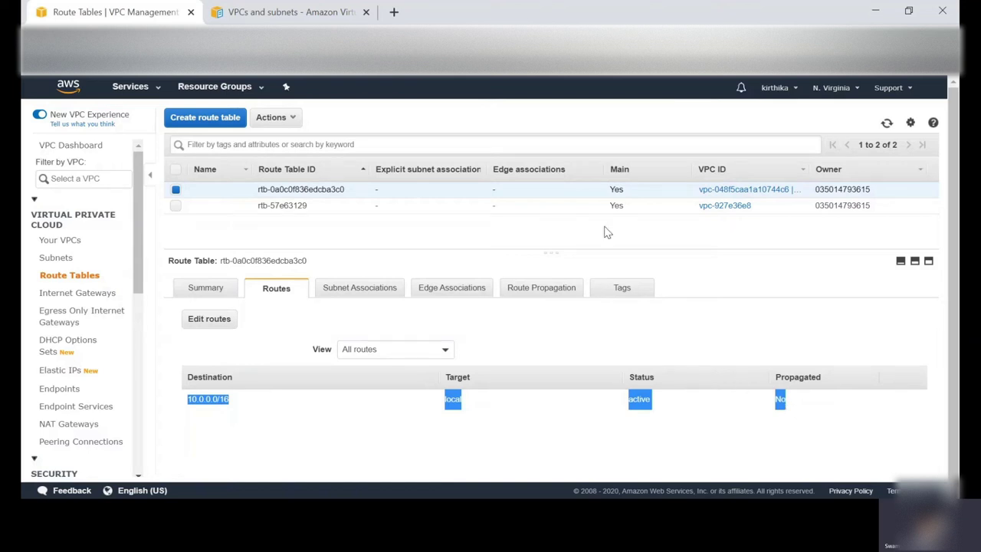
left_click(336, 449)
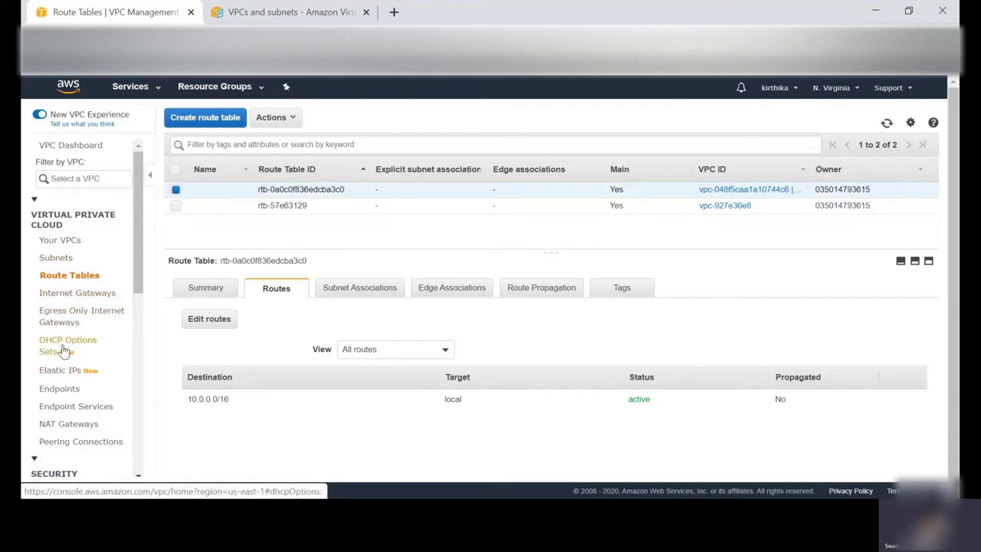
- Open the network ACL of vpc-demo-1 and review its inbound rules, outbound rules and subnet association
scroll(81, 395, "down", 1)
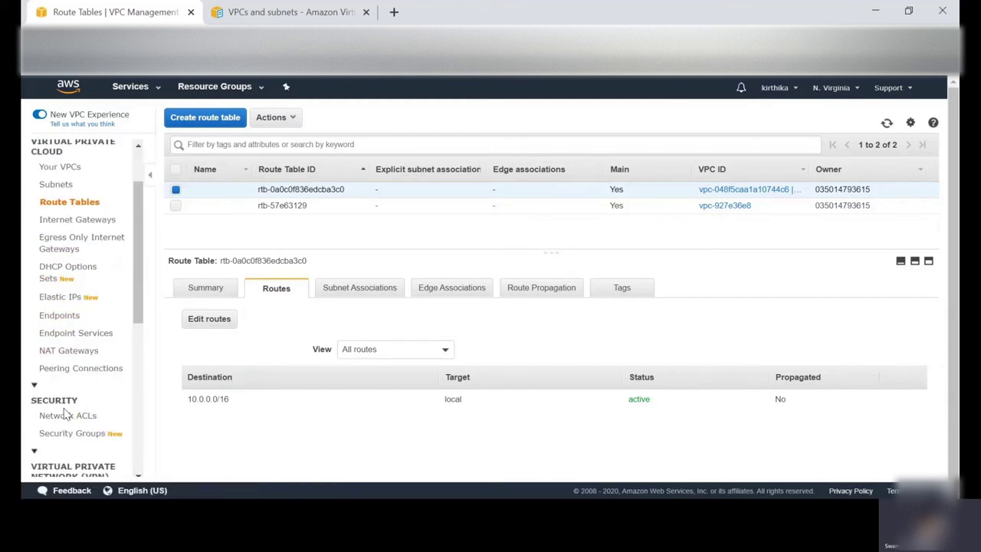
left_click(67, 415)
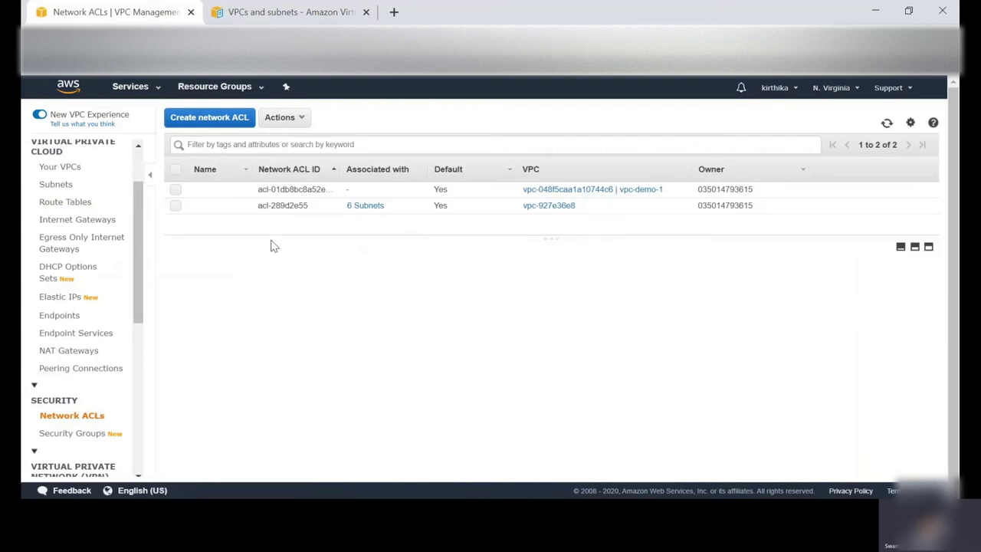
left_click(175, 190)
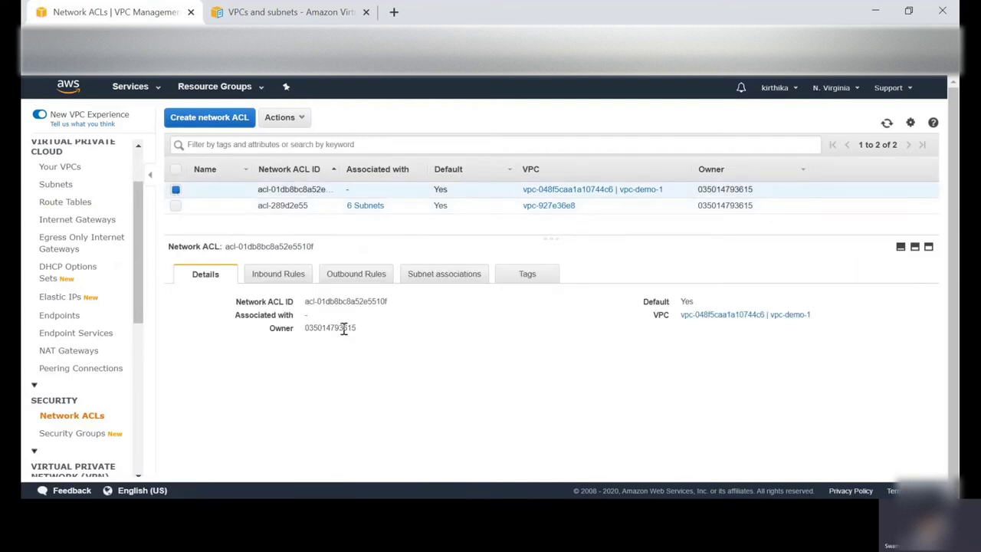
left_click(278, 277)
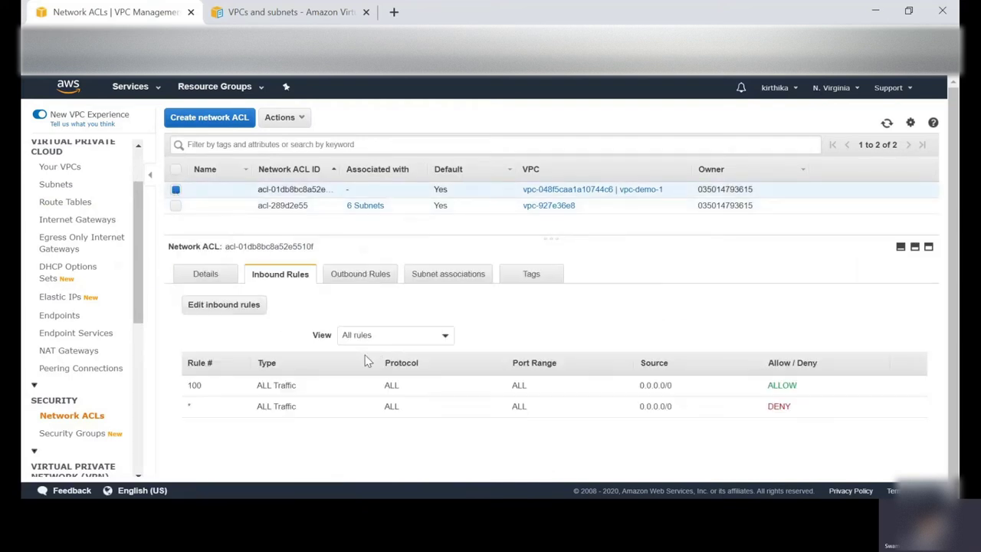
left_click(354, 277)
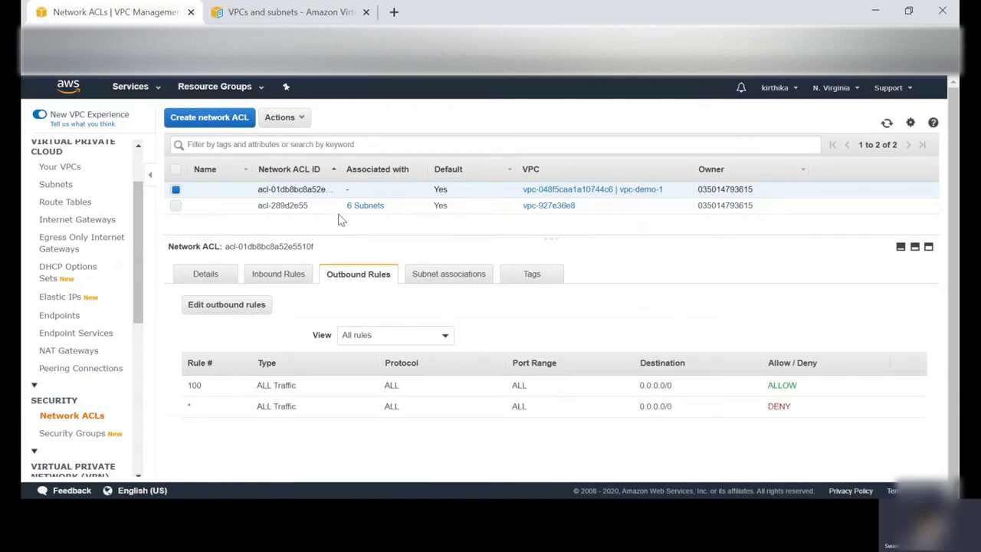
left_click_drag(348, 190, 389, 192)
- Open the security groups and shrink the details area so the list of groups can be read
scroll(58, 245, "up", 2)
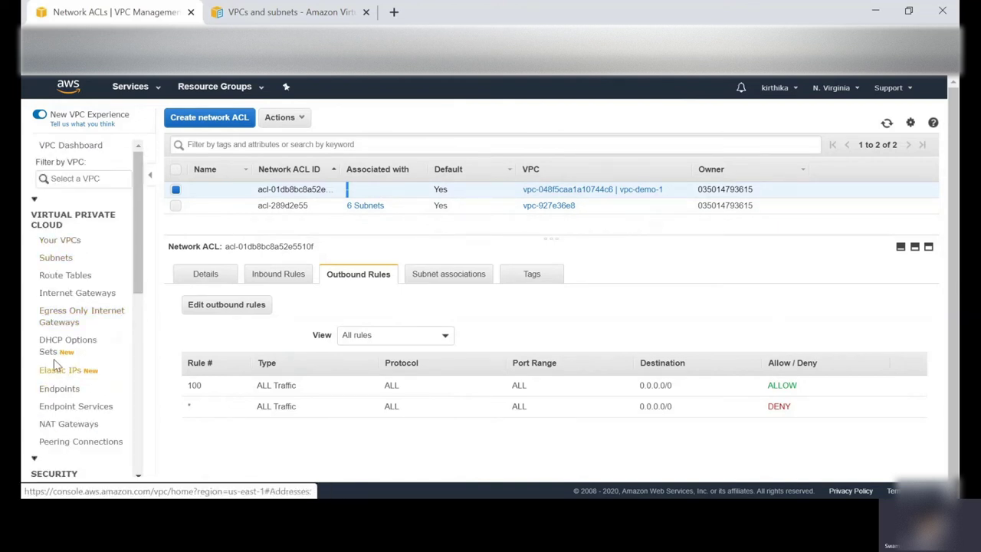
scroll(60, 352, "down", 1)
scroll(61, 337, "down", 1)
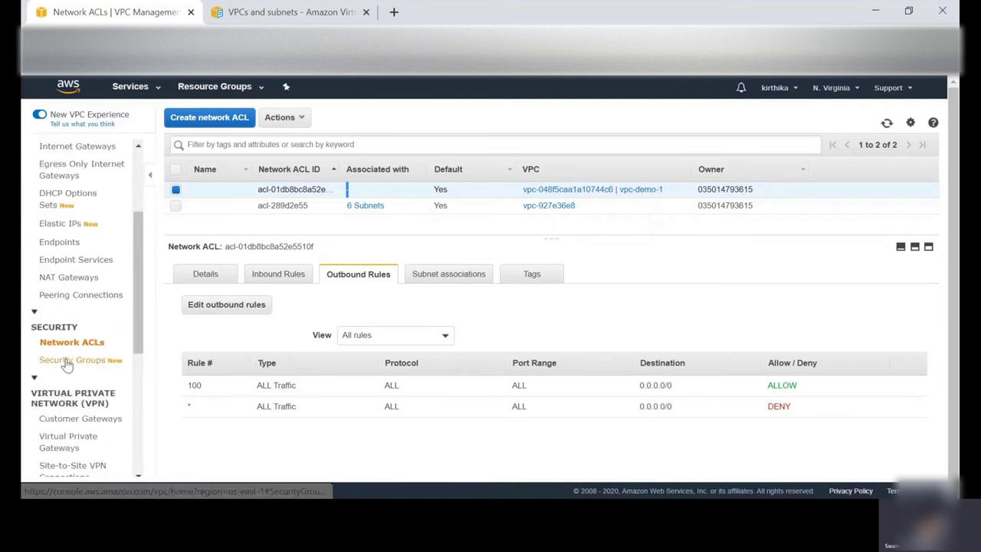
left_click(63, 356)
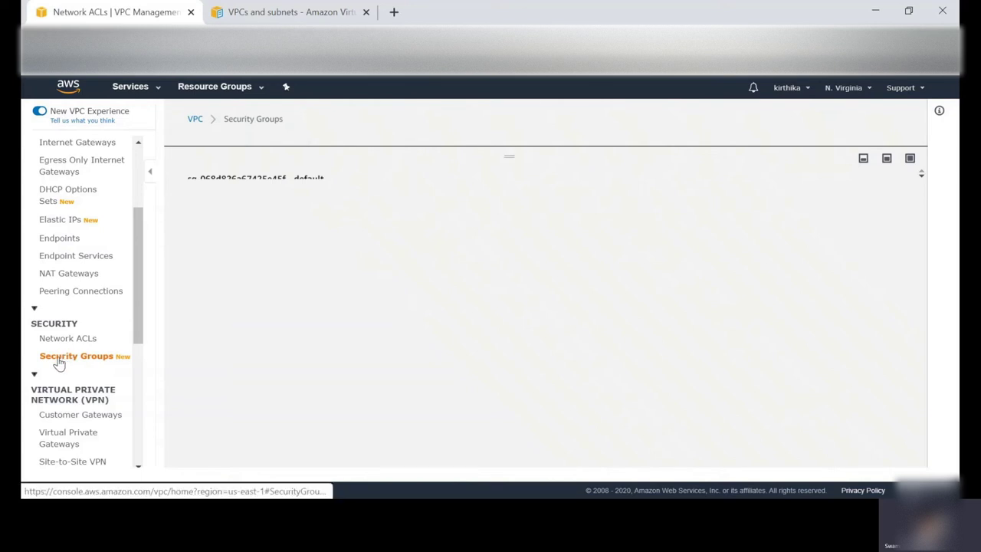
left_click_drag(508, 158, 503, 352)
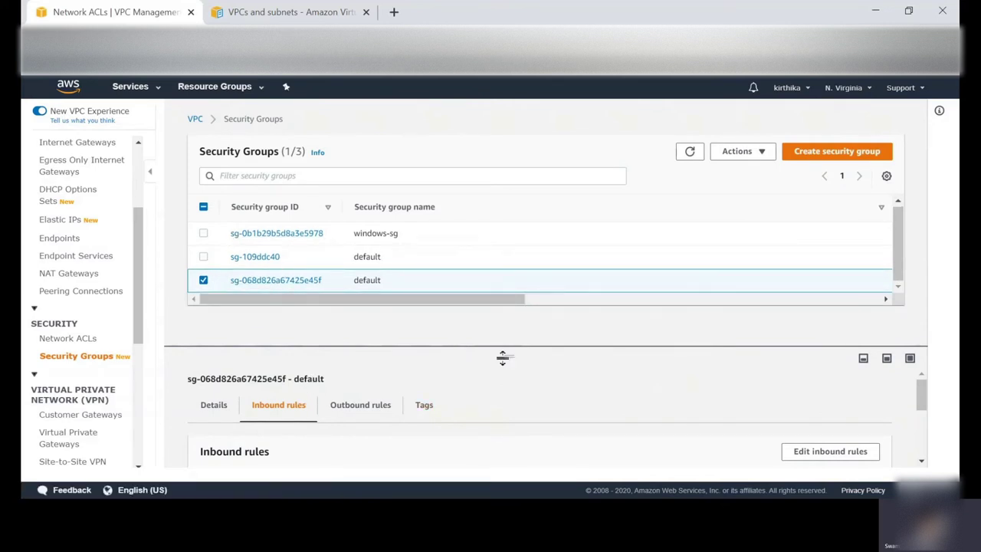
- Enlarge the details area and examine the inbound rules of vpc-demo-1's default security group, including the rule's source
left_click_drag(502, 357, 503, 291)
scroll(414, 414, "down", 2)
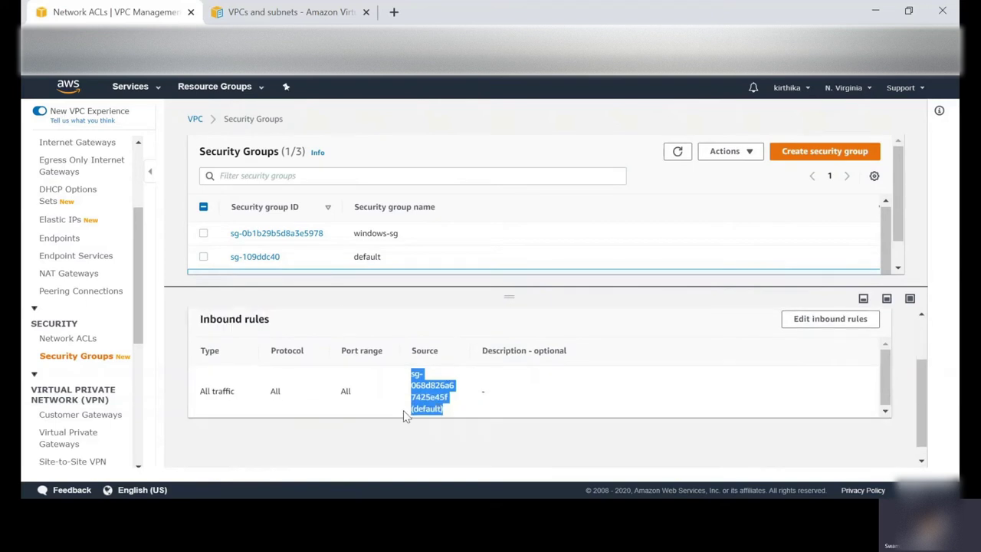
left_click(325, 423)
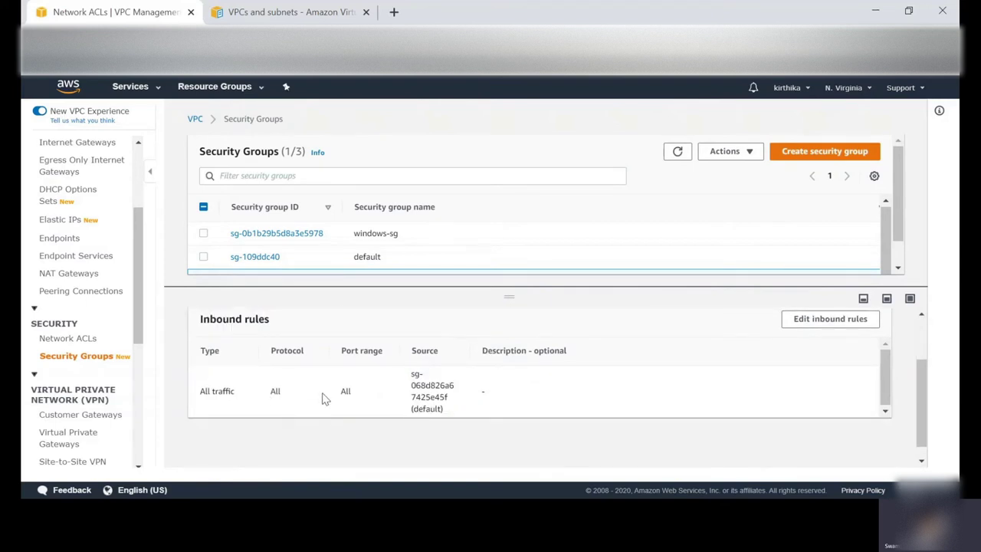
left_click_drag(408, 373, 452, 420)
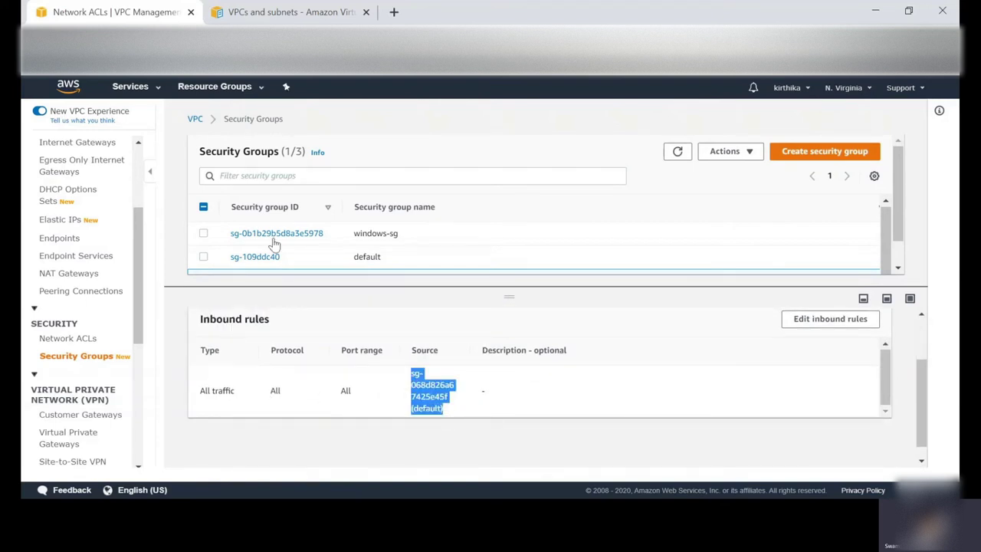
scroll(437, 386, "up", 1)
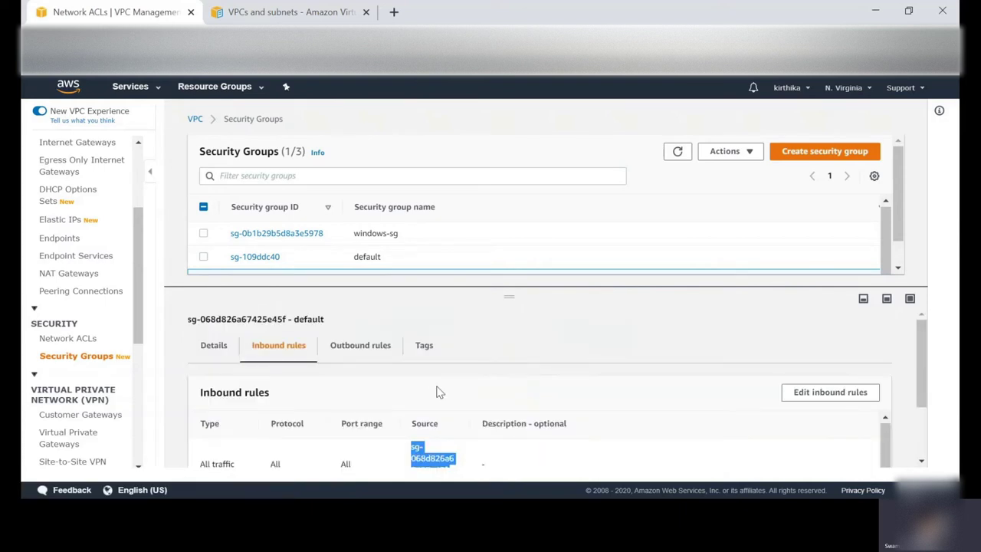
scroll(438, 386, "down", 1)
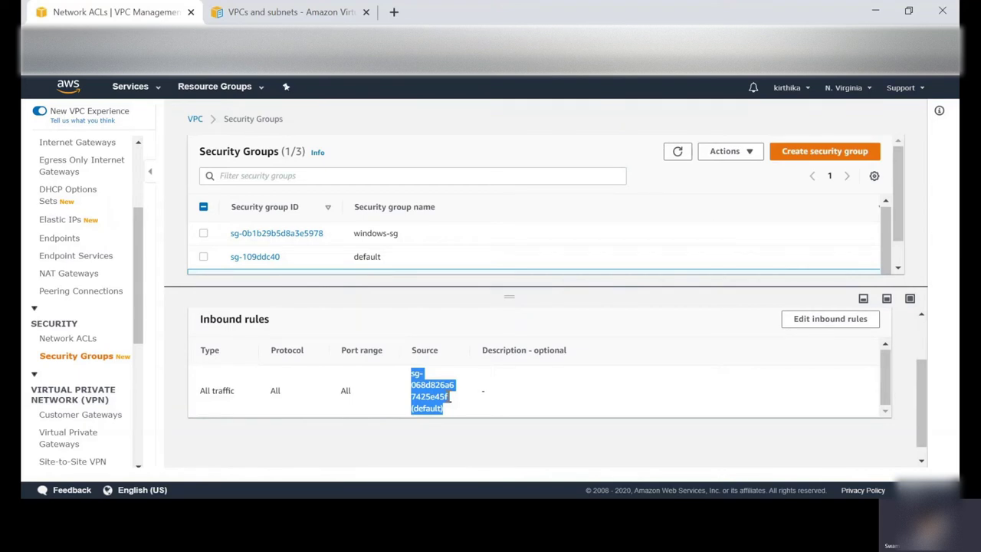
- Start a new subnet named private-subnet-1 in vpc-demo-1, in availability zone us-east-1a
scroll(70, 193, "up", 1)
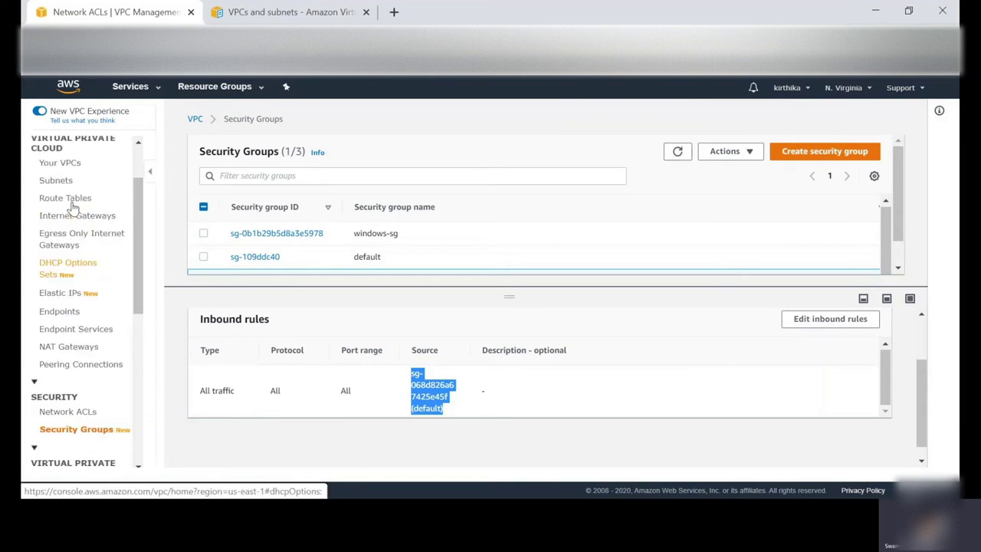
left_click(56, 184)
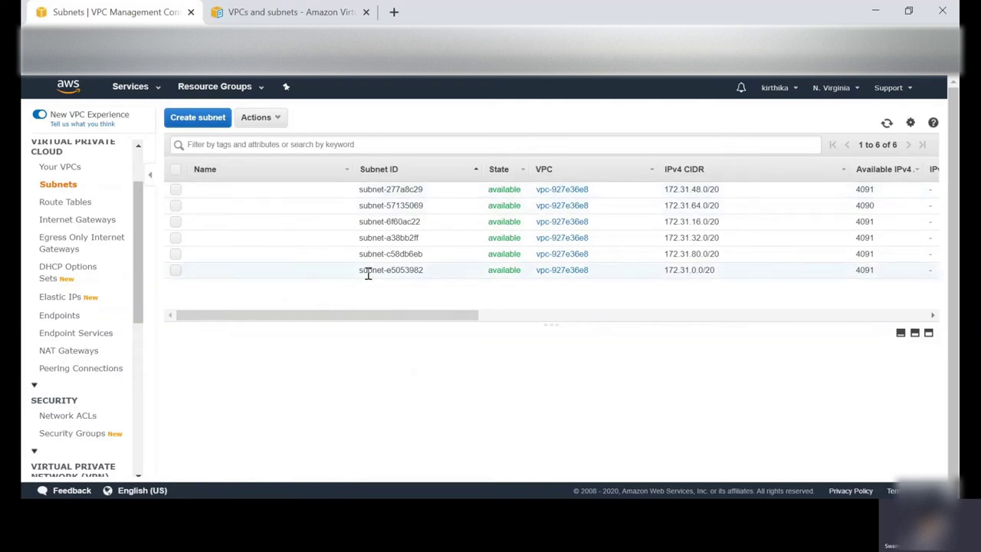
left_click(183, 123)
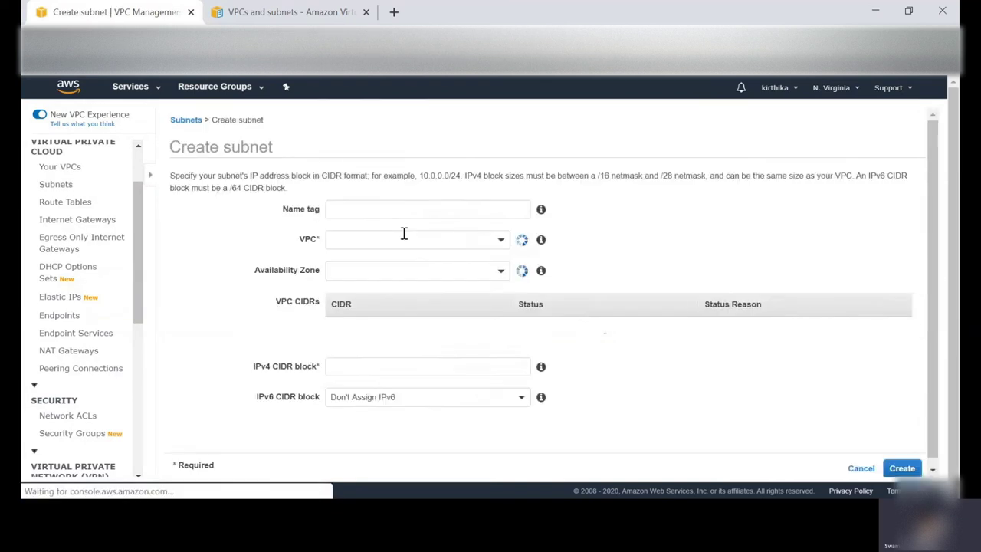
left_click(242, 195)
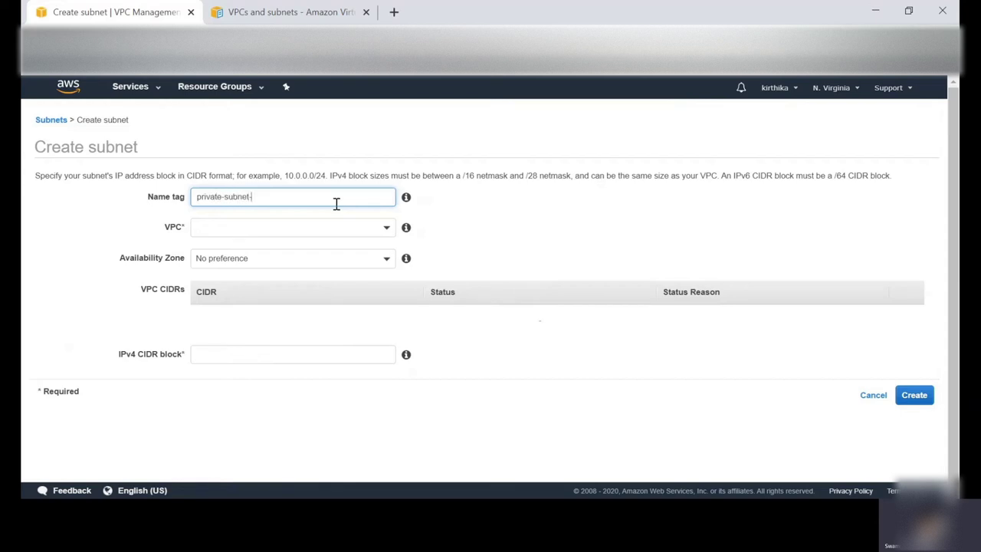
left_click(258, 225)
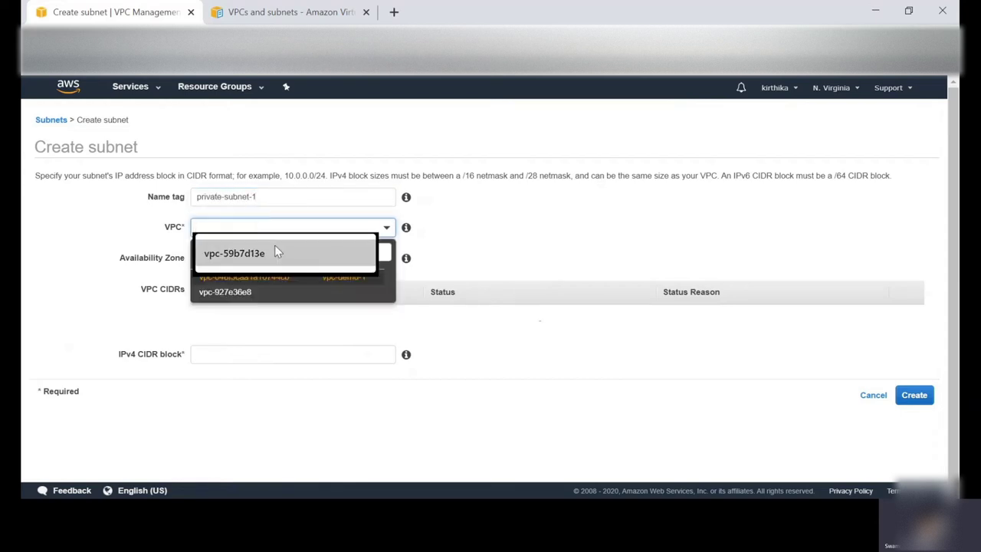
left_click(352, 282)
left_click(229, 260)
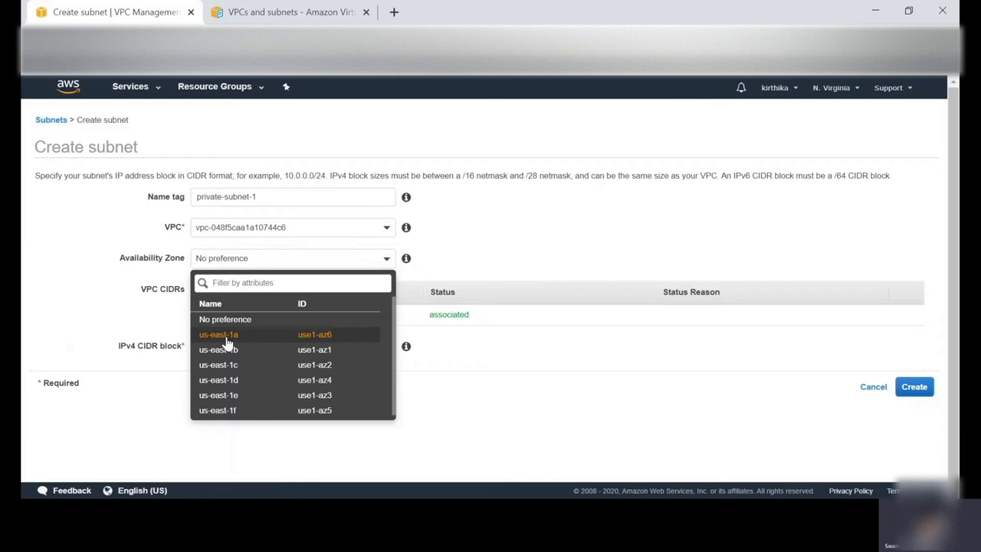
left_click(226, 335)
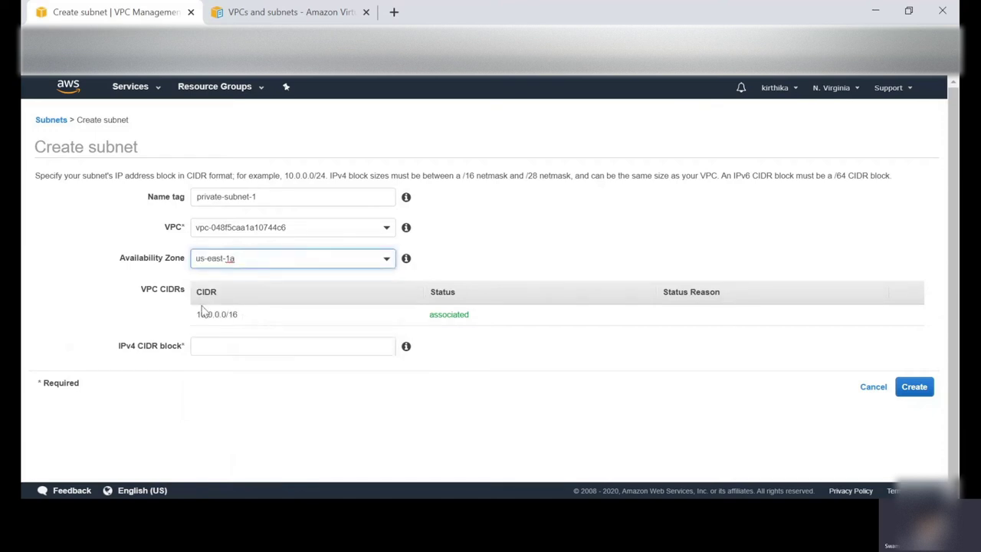
- Set the subnet's IPv4 CIDR block to 10.0.1.0/24 and create the subnet
left_click_drag(203, 316, 248, 314)
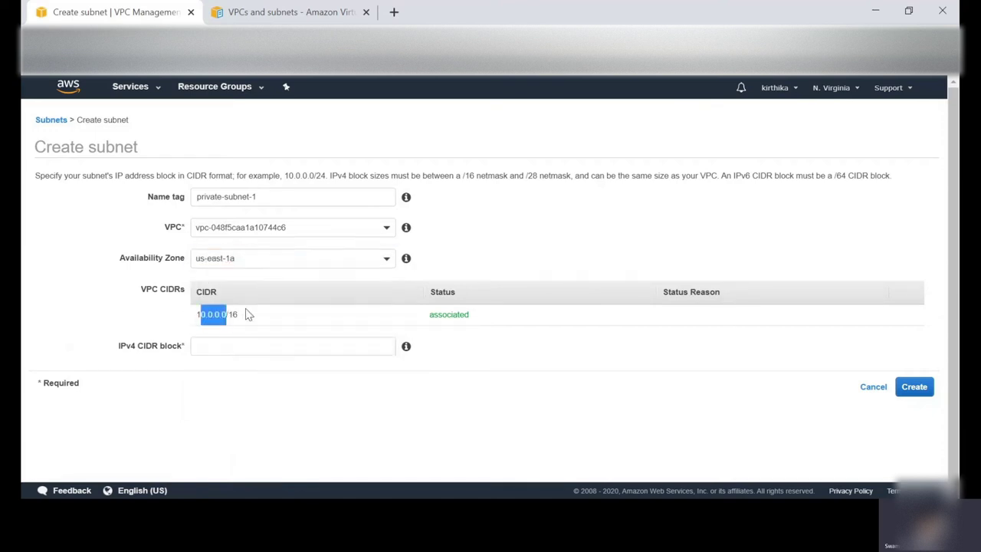
left_click(216, 349)
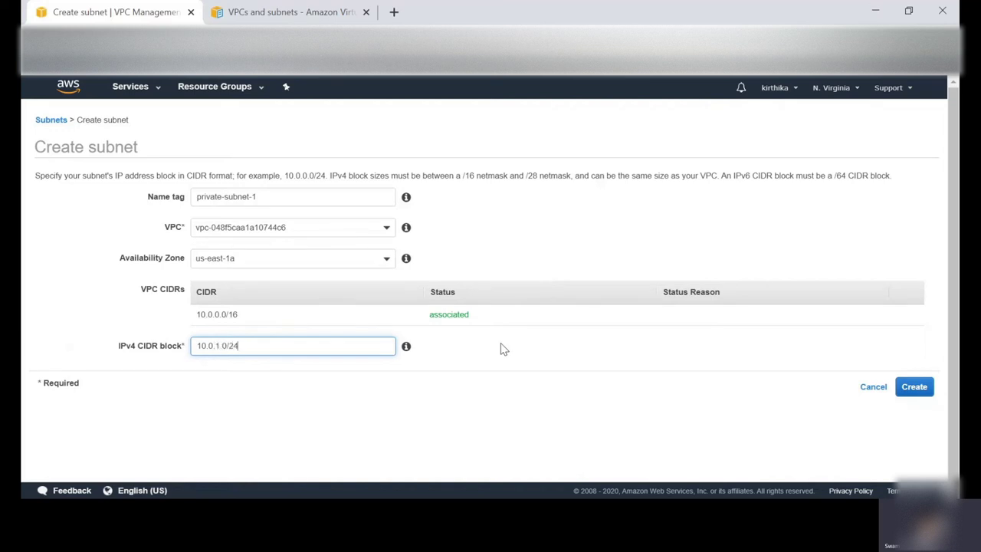
left_click(546, 366)
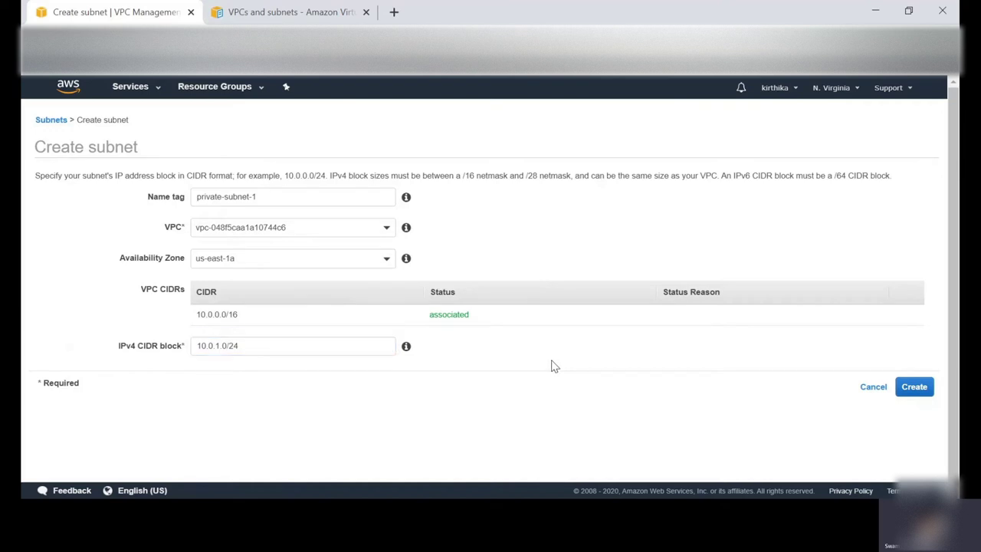
left_click(914, 388)
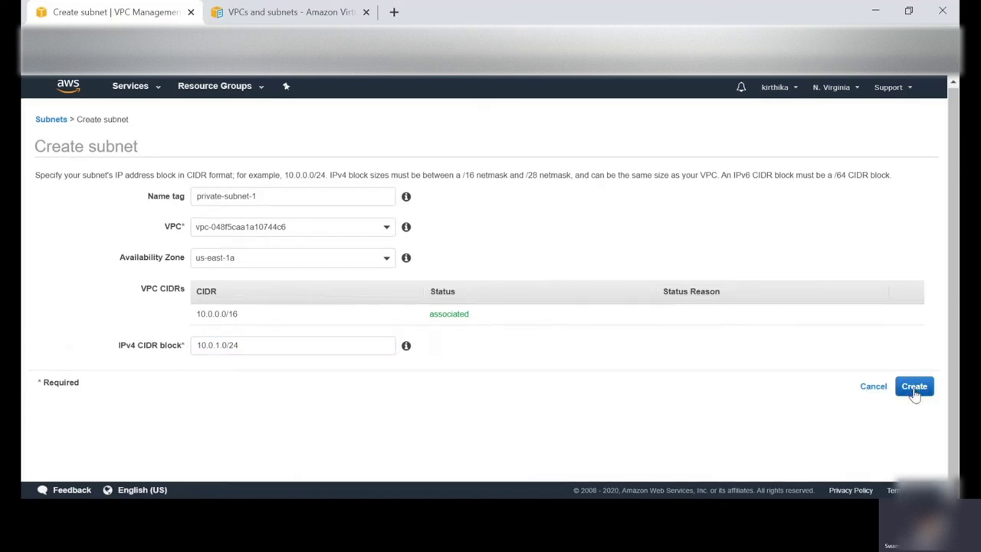
left_click(914, 389)
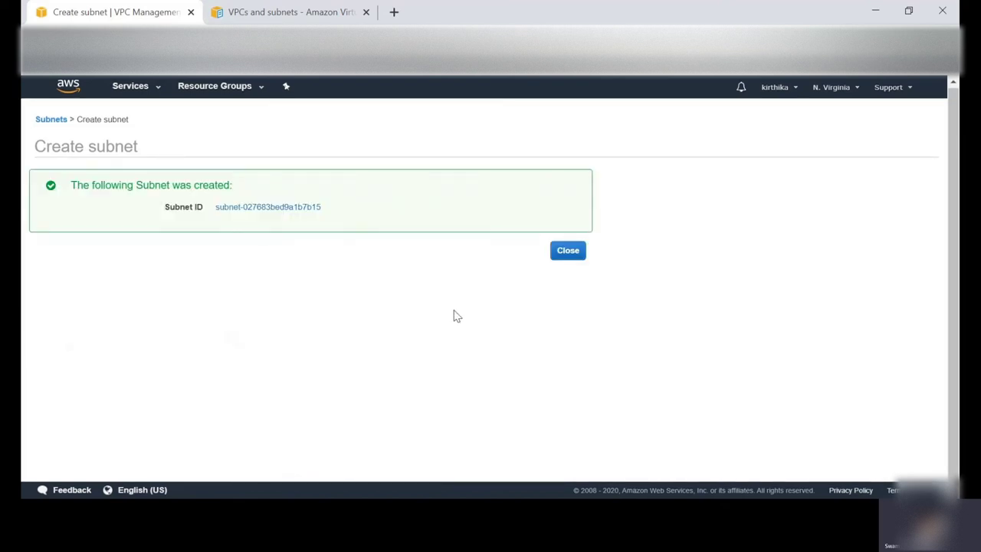
- Open the new subnet and examine its IPv4 CIDR, available addresses, availability zone, route table and network ACL
left_click(266, 208)
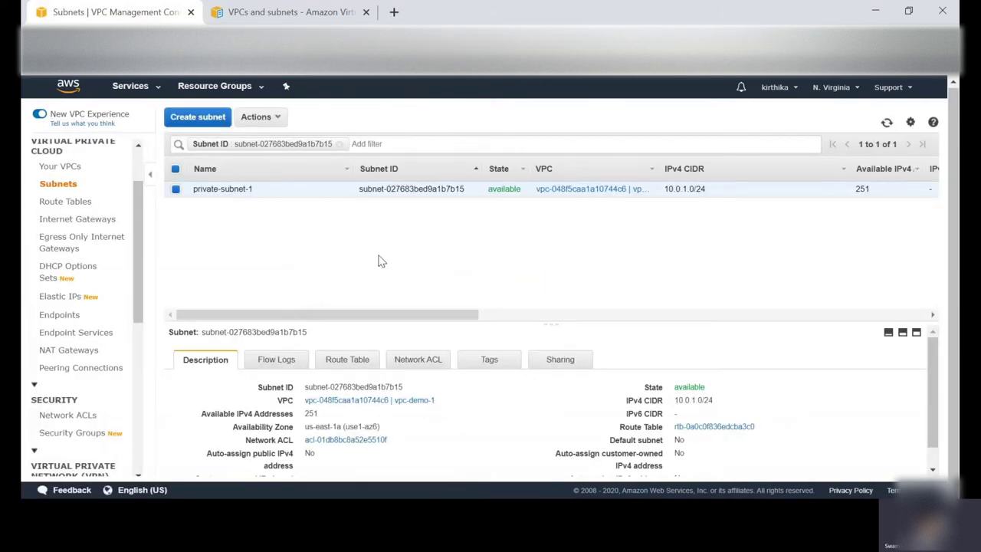
left_click_drag(665, 188, 705, 190)
left_click_drag(469, 314, 575, 313)
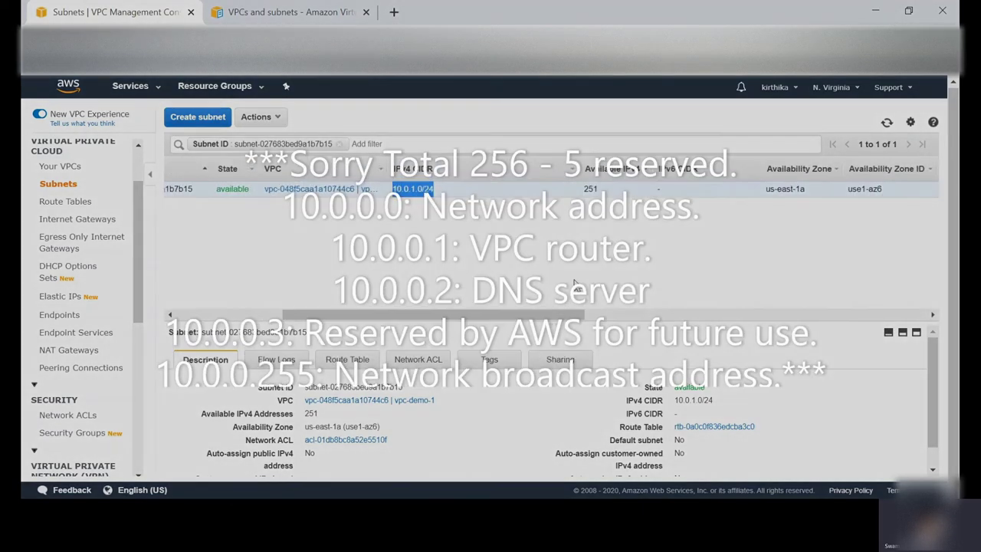
left_click_drag(584, 189, 609, 193)
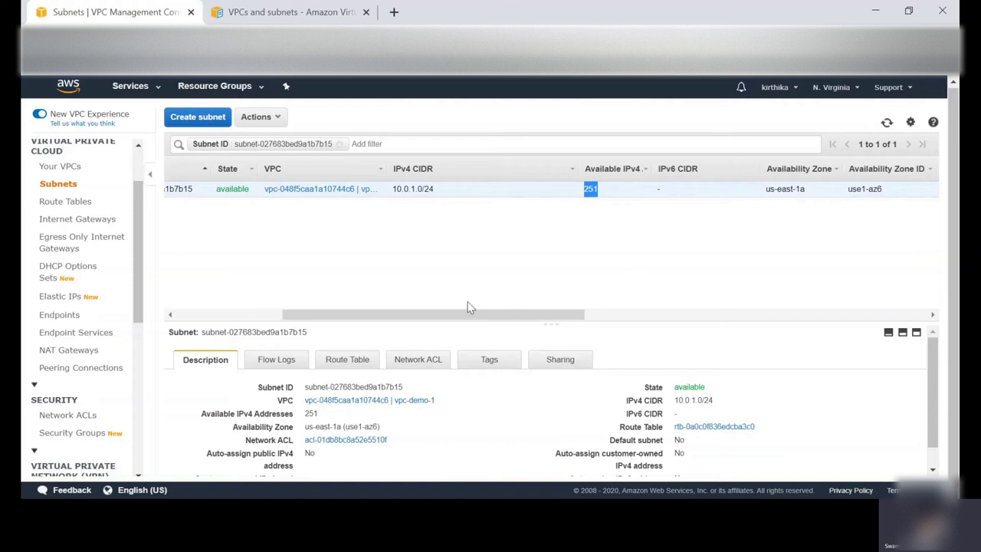
left_click_drag(468, 315, 759, 320)
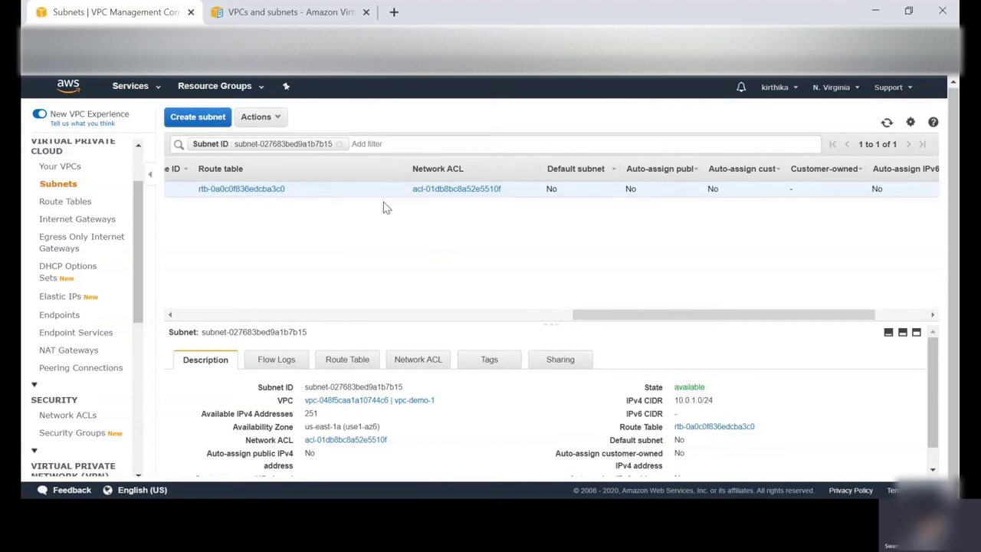
left_click_drag(401, 196, 502, 188)
left_click_drag(197, 188, 291, 188)
left_click_drag(569, 316, 488, 321)
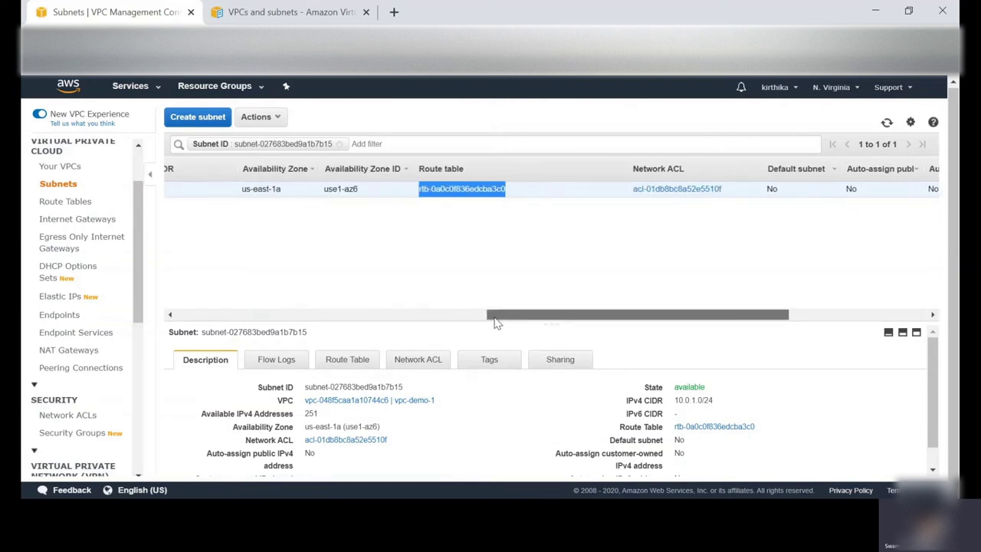
left_click_drag(494, 322, 193, 320)
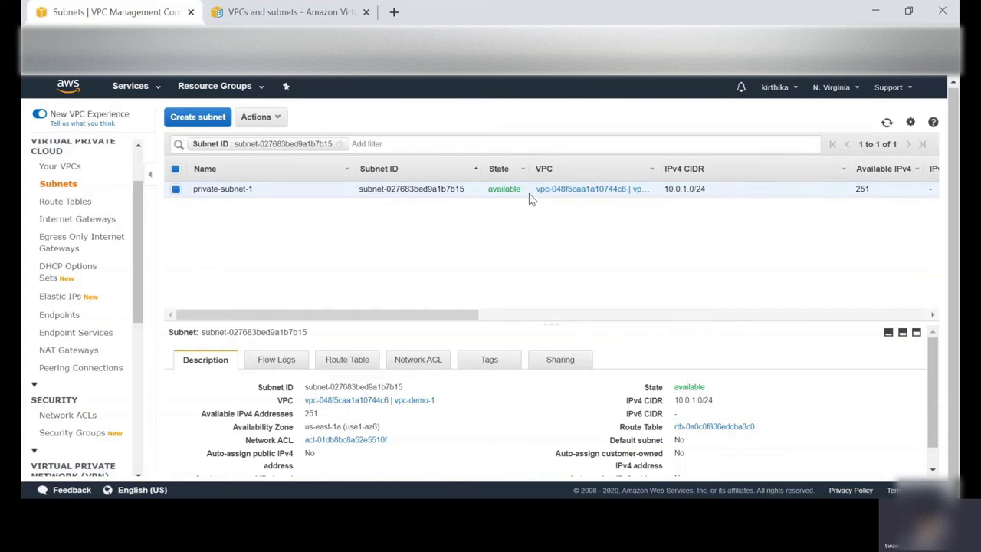
- Review the route table associated with private-subnet-1, checking the route's destination and target
left_click(348, 359)
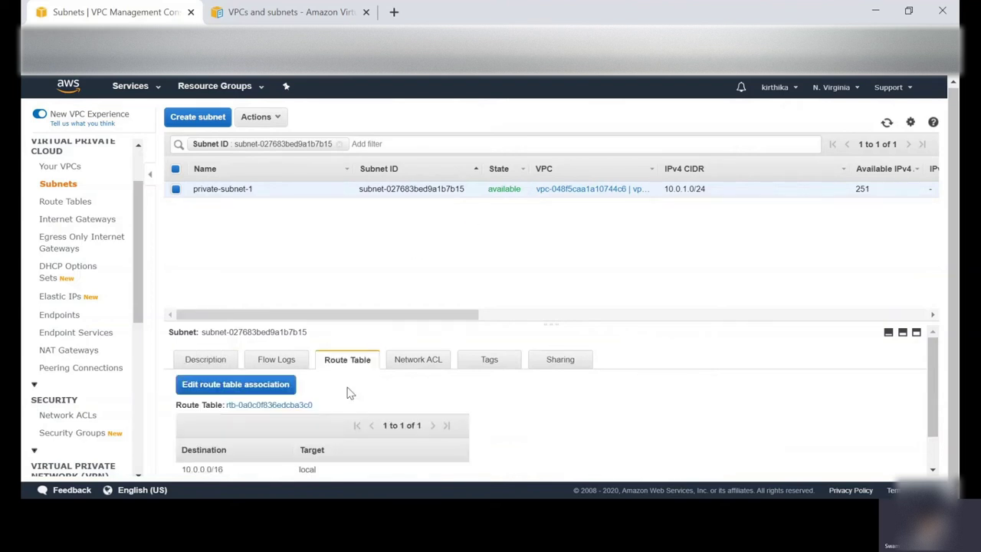
scroll(318, 439, "down", 1)
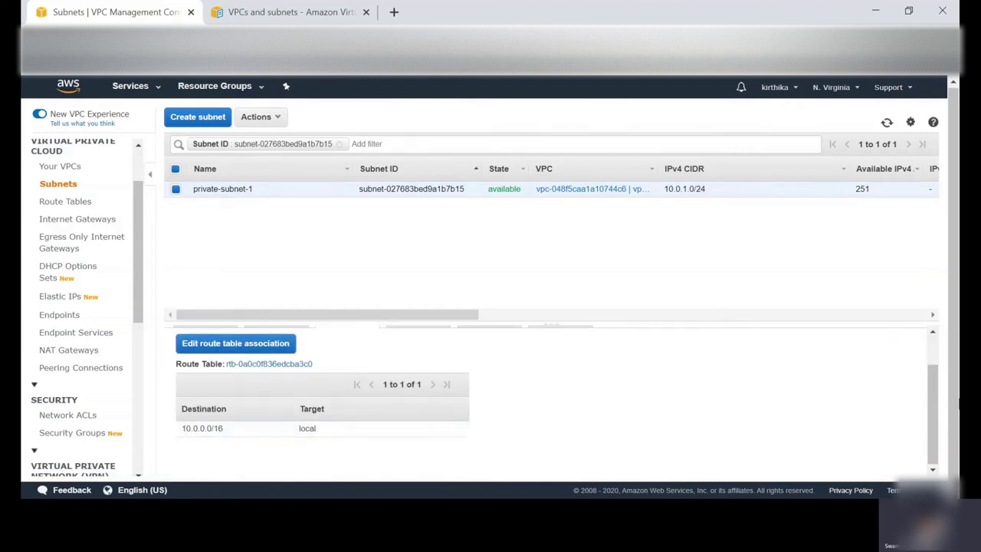
left_click_drag(182, 428, 346, 439)
left_click(271, 245)
- Create an internet gateway with the name tag vpc-demo-IGW
left_click(95, 221)
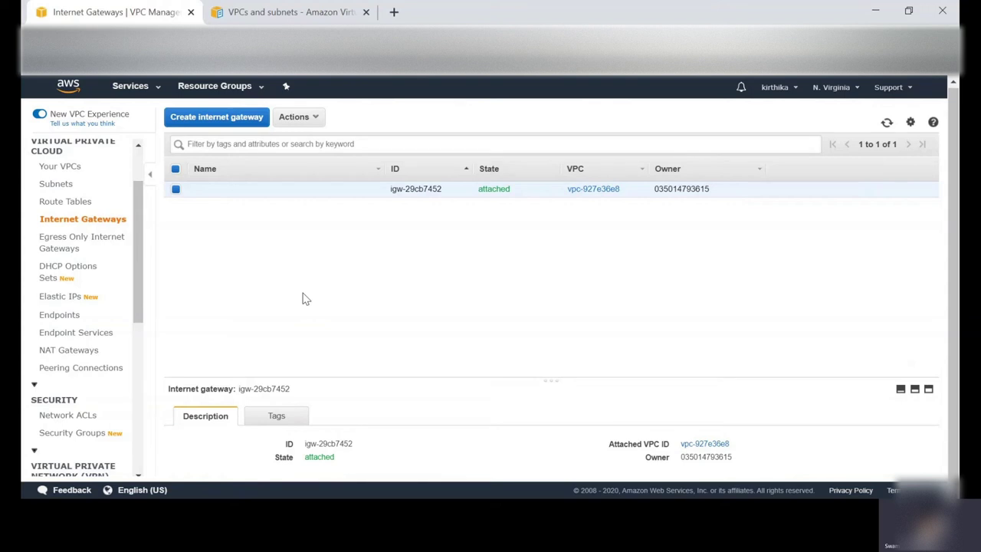
left_click(205, 121)
left_click(167, 198)
type("vpc")
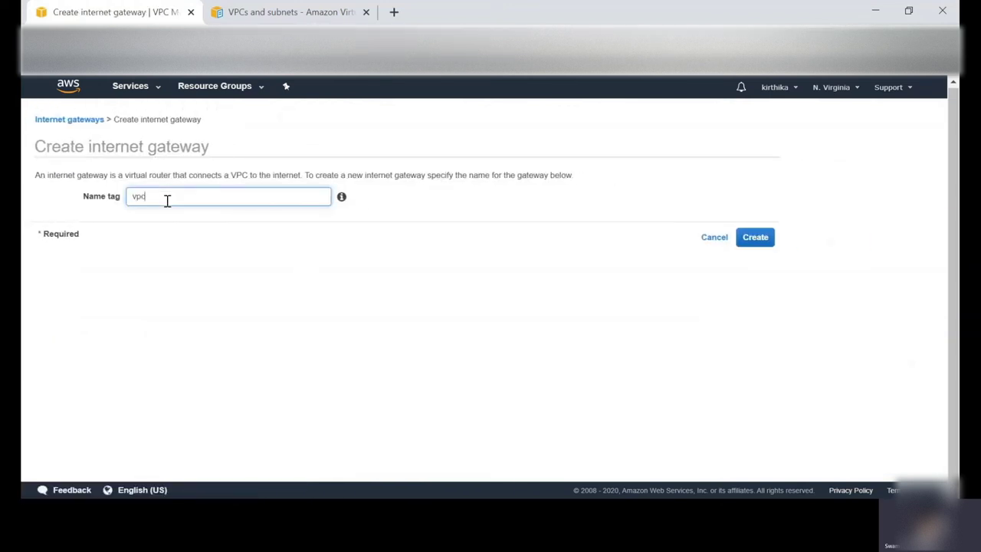
type("-emdo")
key("BackSpace")
key("BackSpace")
key("BackSpace")
type("demo-IGW")
left_click(755, 238)
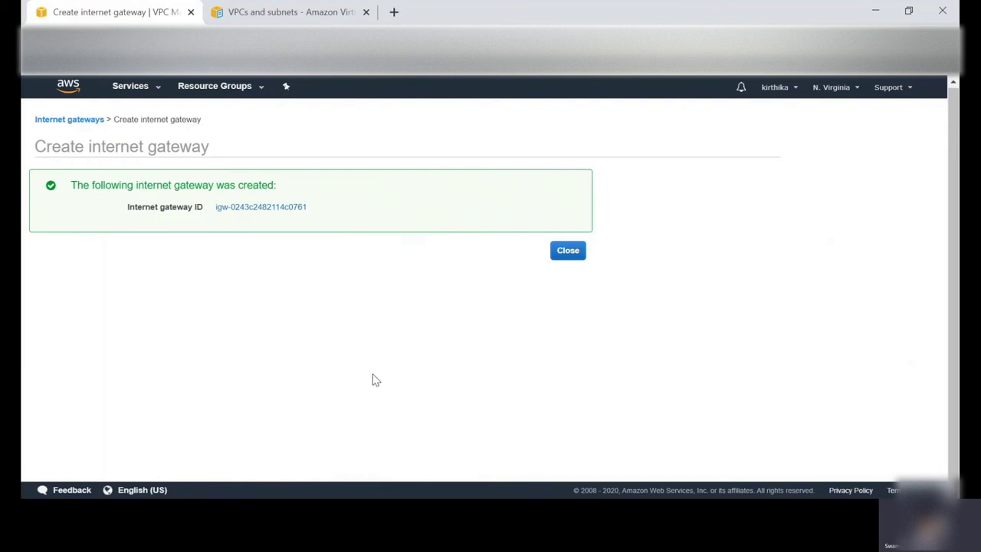
- Open the new internet gateway's entry and check its name and attachment state
left_click(259, 209)
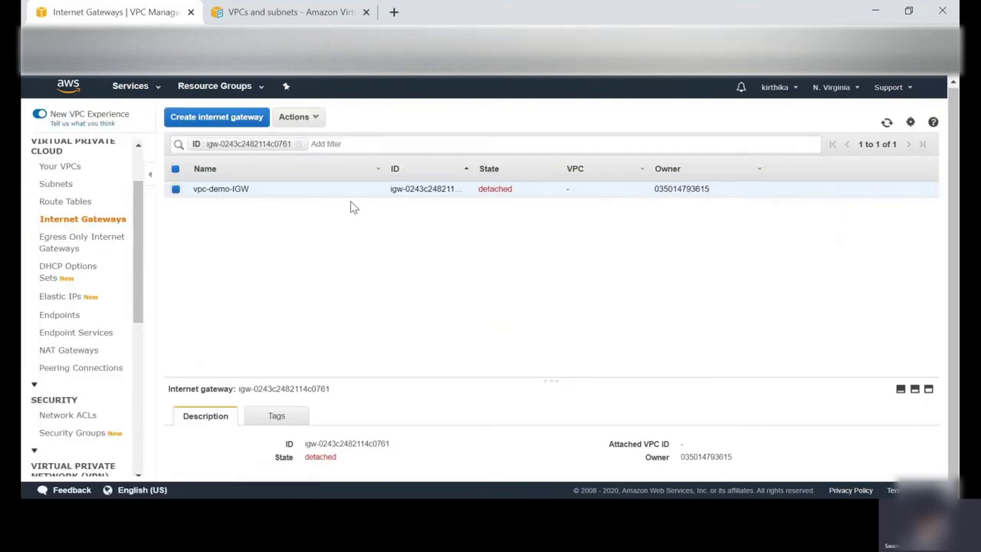
left_click_drag(195, 189, 257, 191)
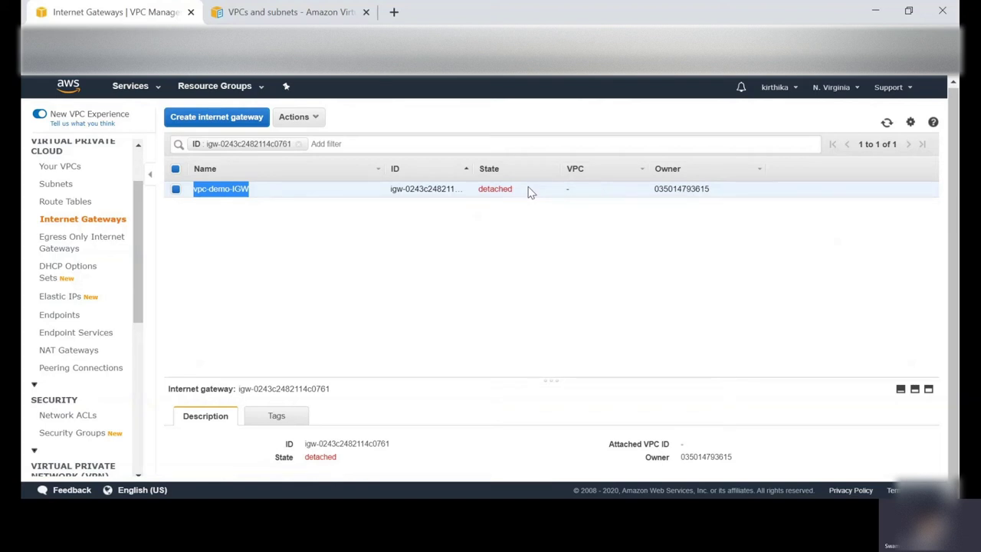
left_click_drag(477, 188, 512, 189)
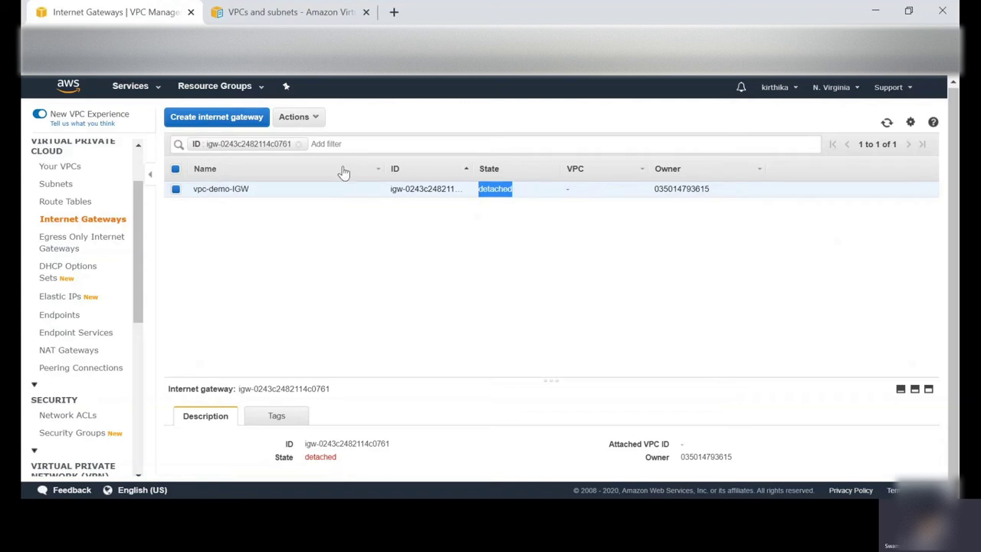
- Attach the vpc-demo-IGW internet gateway to the VPC vpc-demo-1
left_click(314, 118)
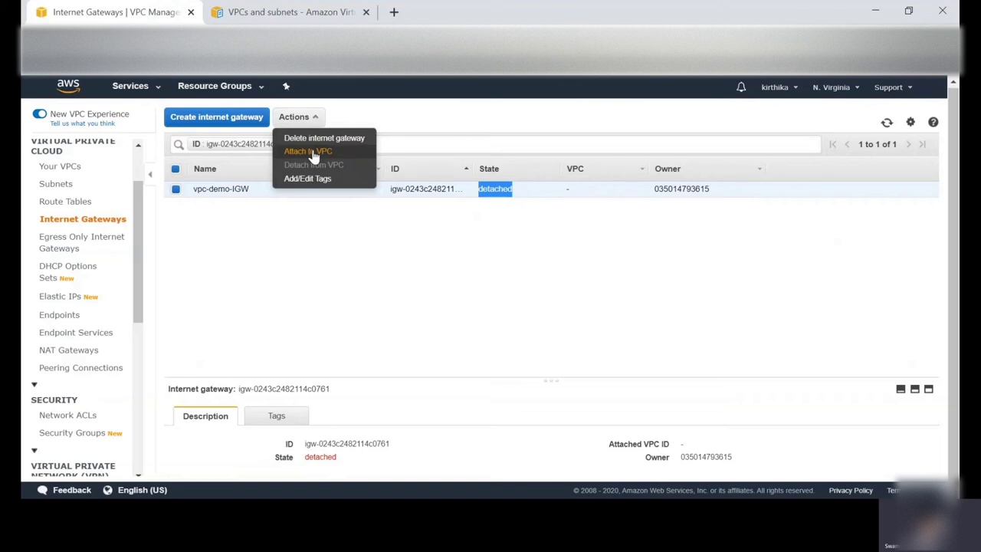
left_click(314, 152)
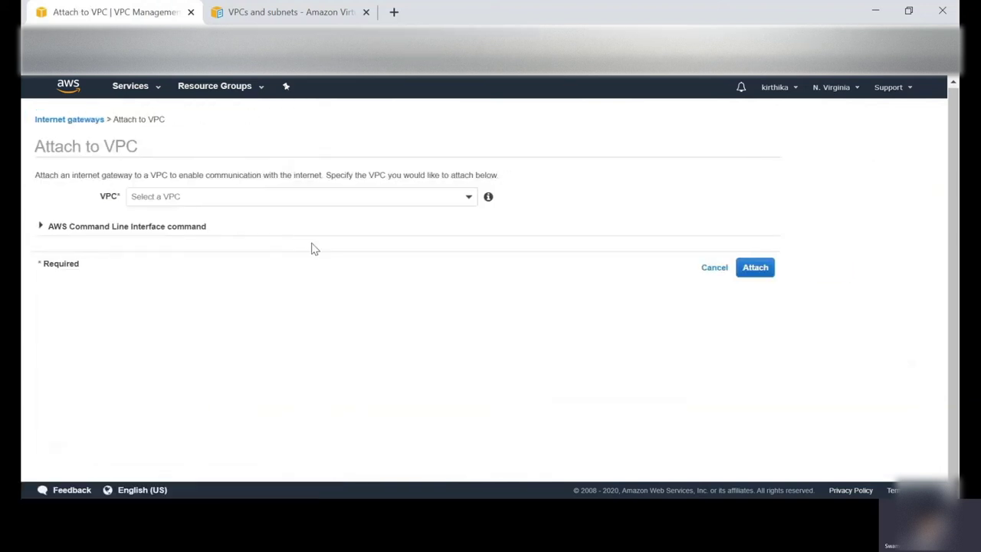
left_click(181, 196)
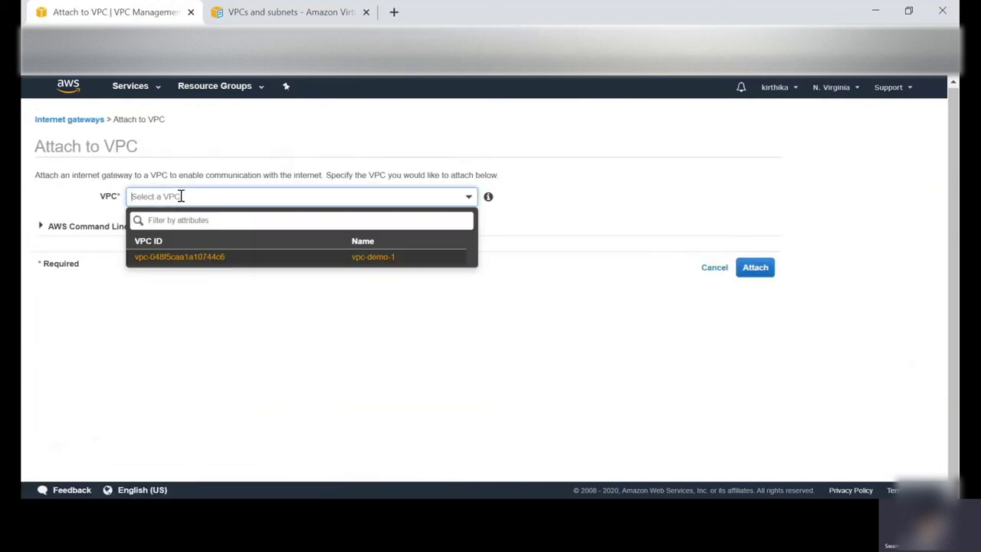
left_click(180, 258)
left_click(227, 196)
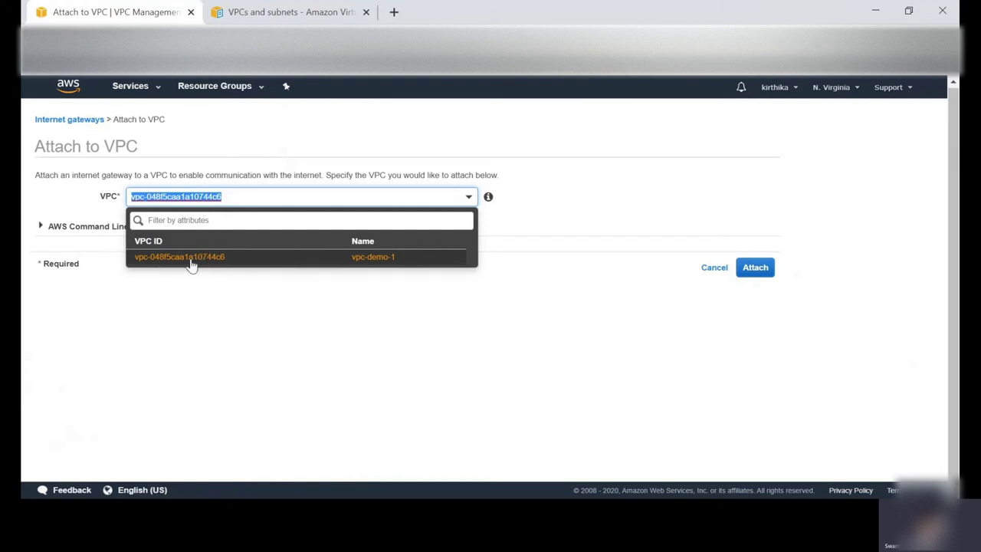
left_click(192, 262)
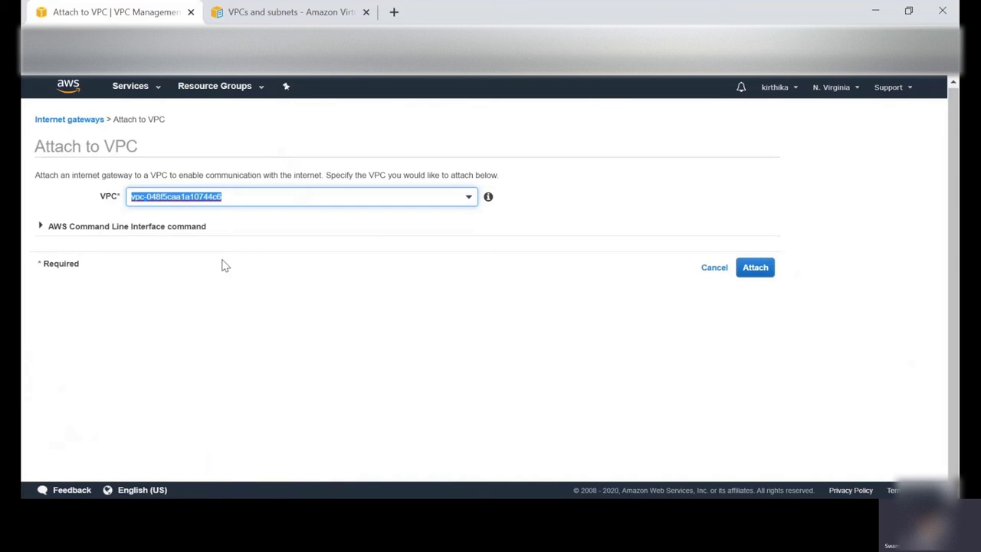
left_click(741, 274)
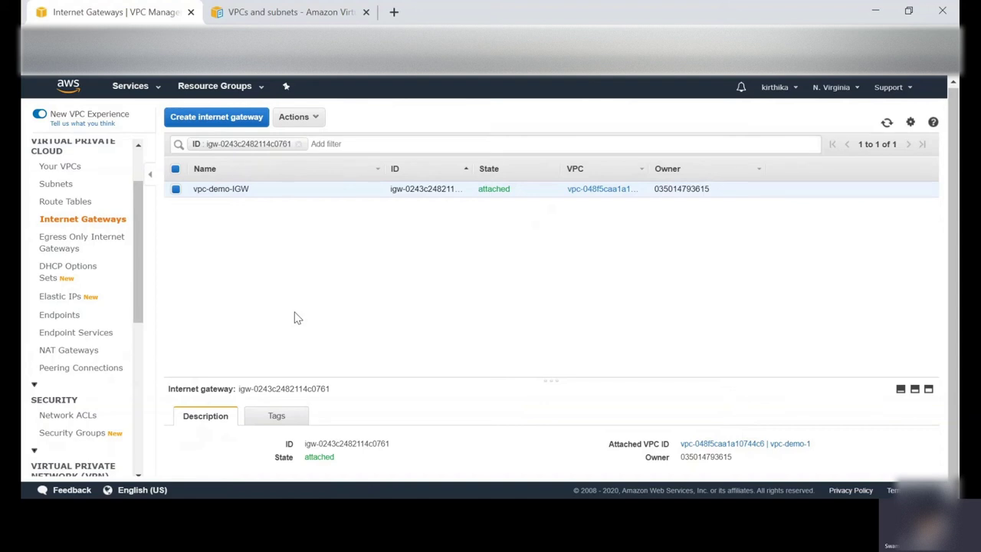
- Open the main route table of vpc-demo-1 and review its associated VPC and its routes
left_click(65, 203)
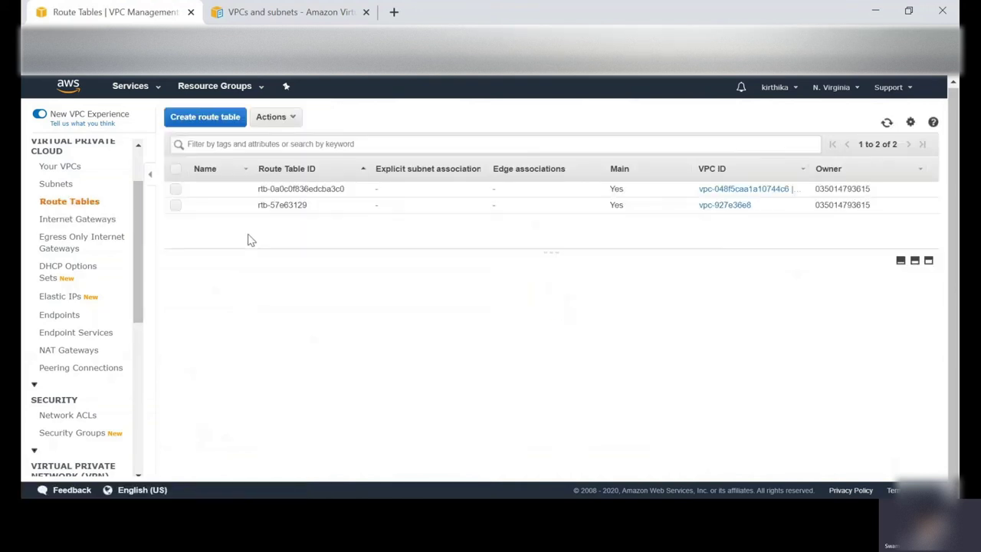
left_click_drag(250, 190, 347, 190)
left_click(176, 189)
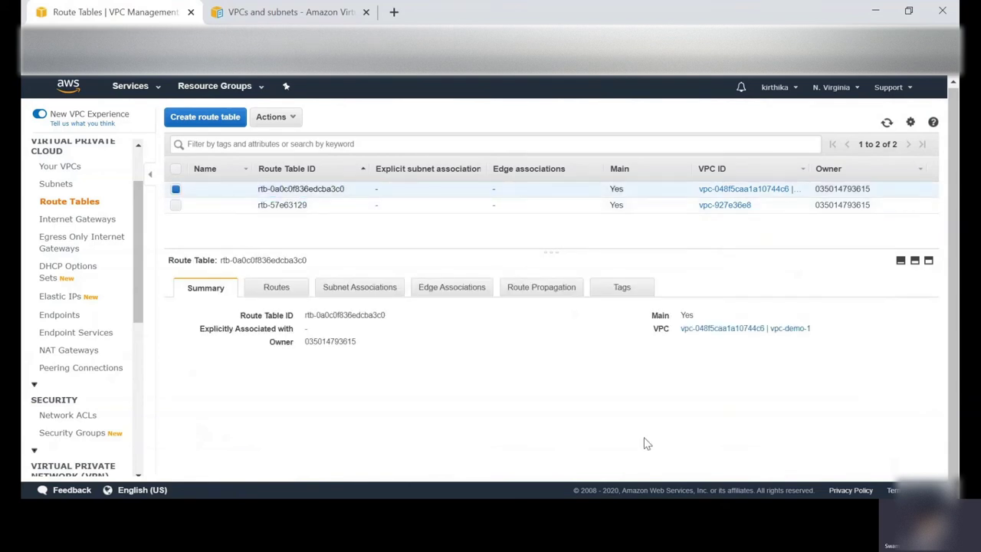
left_click_drag(820, 329, 633, 330)
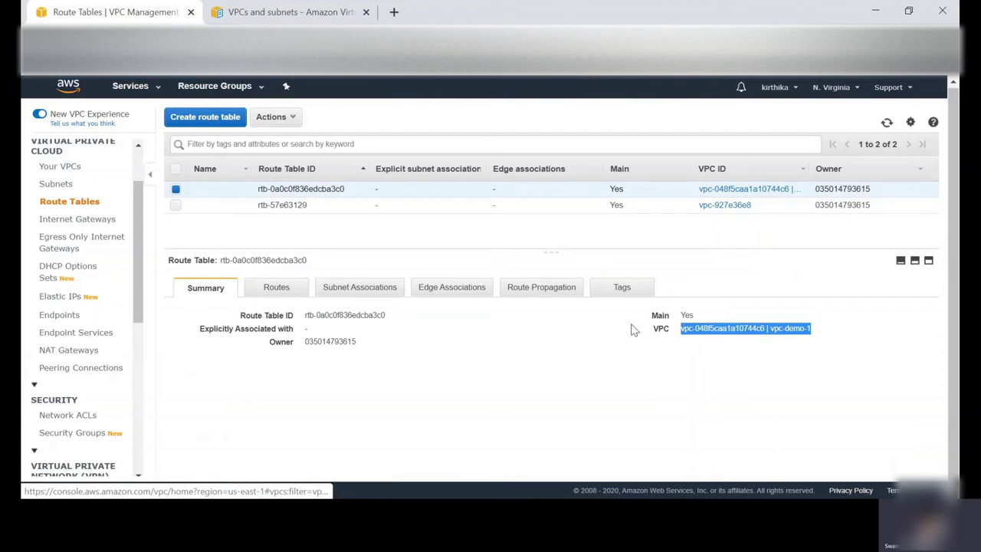
left_click(276, 294)
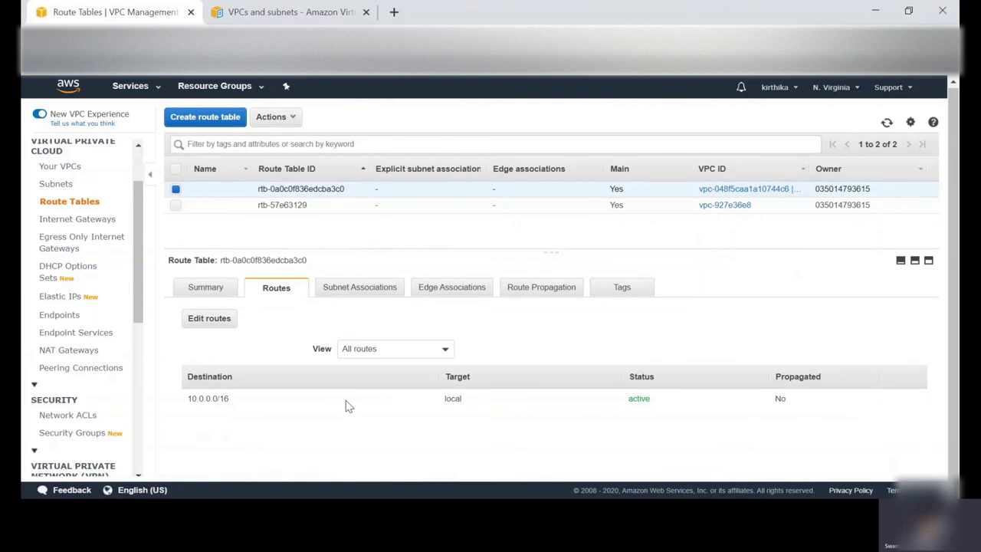
- Create a route table with the name tag vpc-demo-public-rt in the VPC vpc-demo-1
left_click(196, 123)
left_click(263, 193)
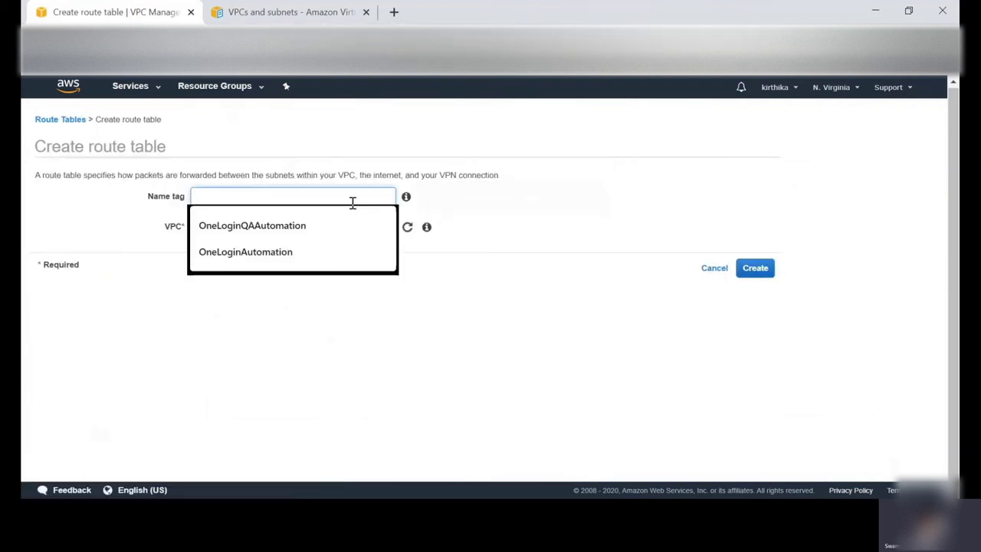
type("vpc-demo-public")
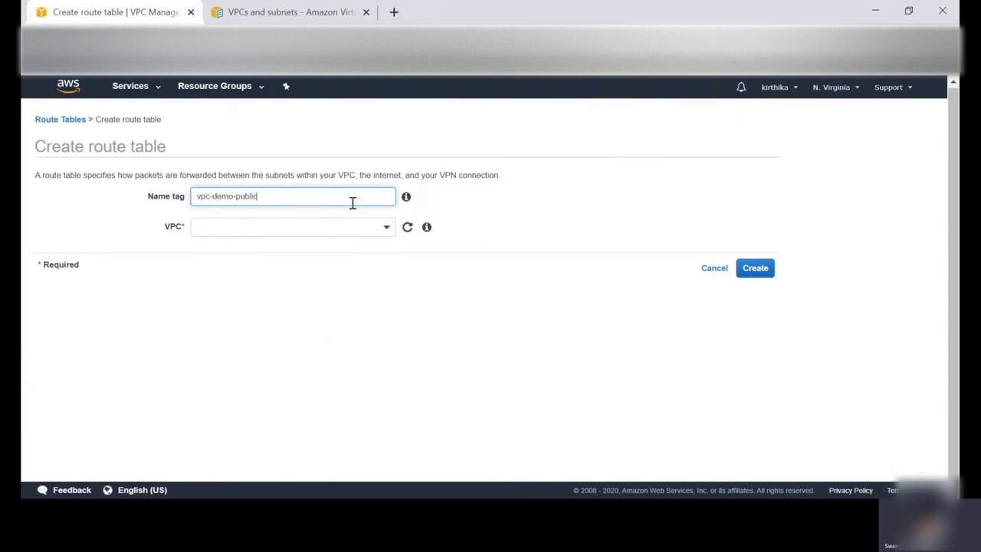
type("-rt")
left_click(215, 226)
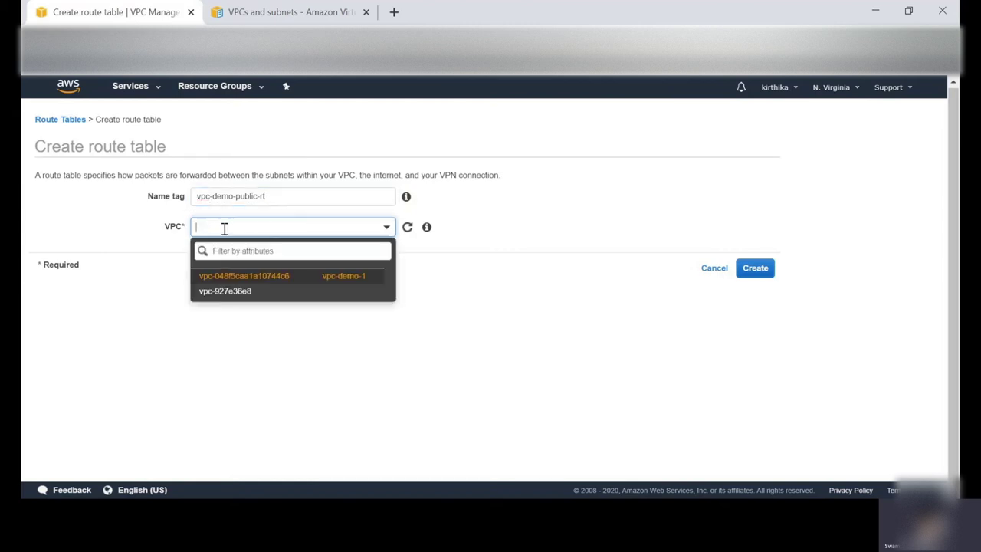
left_click(272, 277)
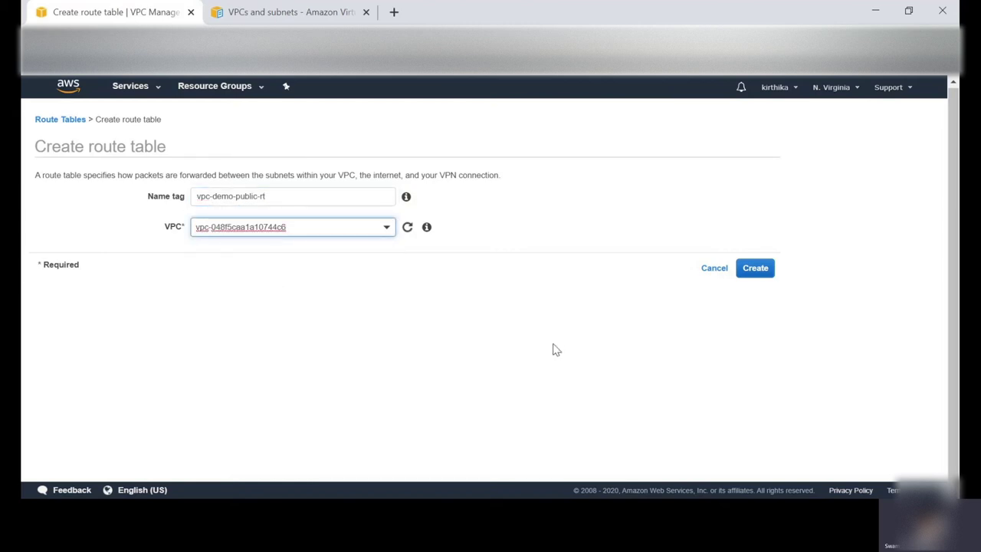
left_click(750, 270)
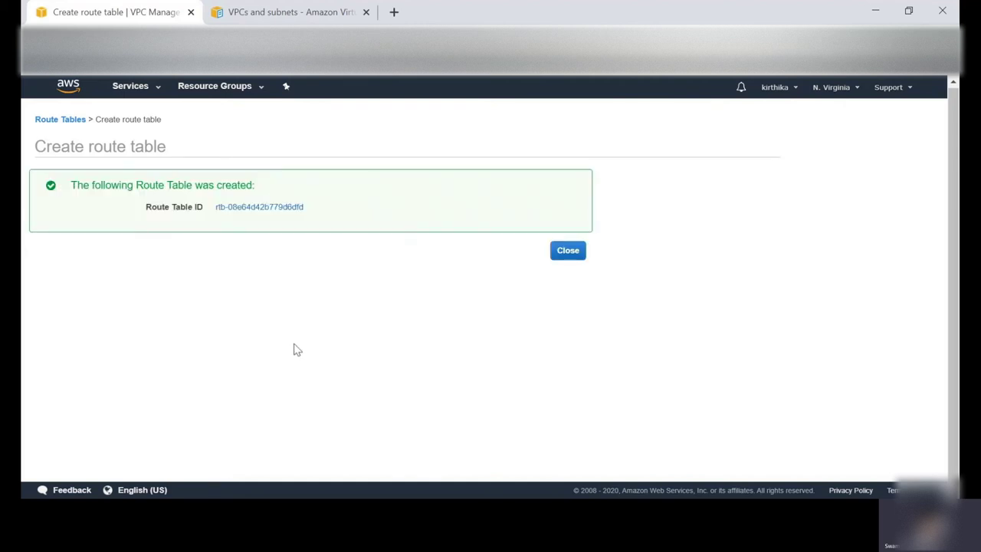
left_click(563, 256)
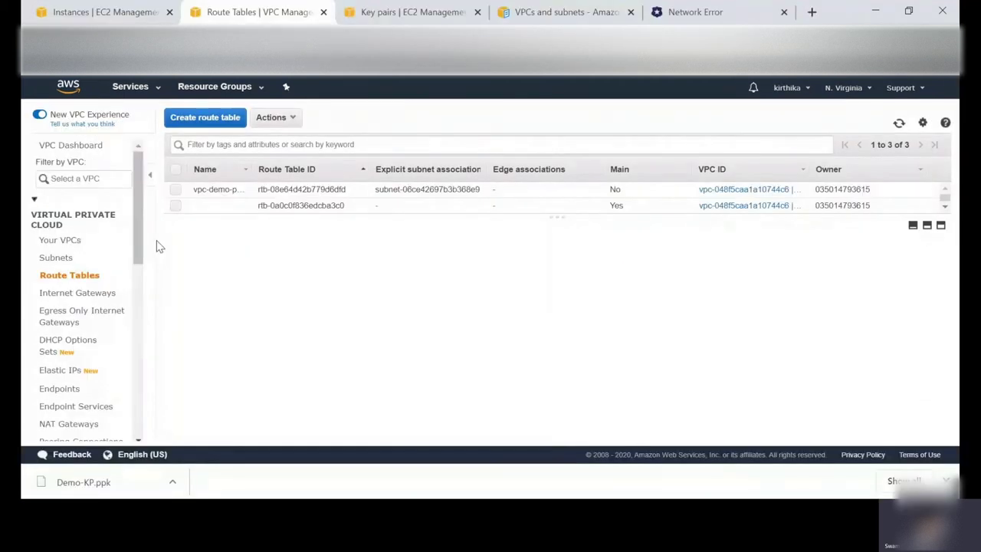
- Start editing the routes of vpc-demo-public-rt and add a route with destination 0.0.0.0/0
left_click(176, 189)
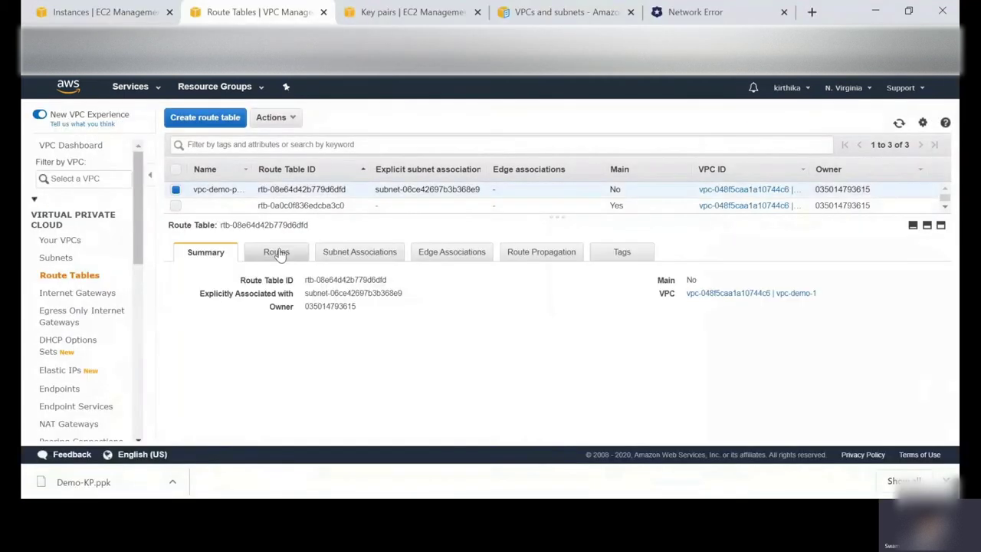
left_click(276, 251)
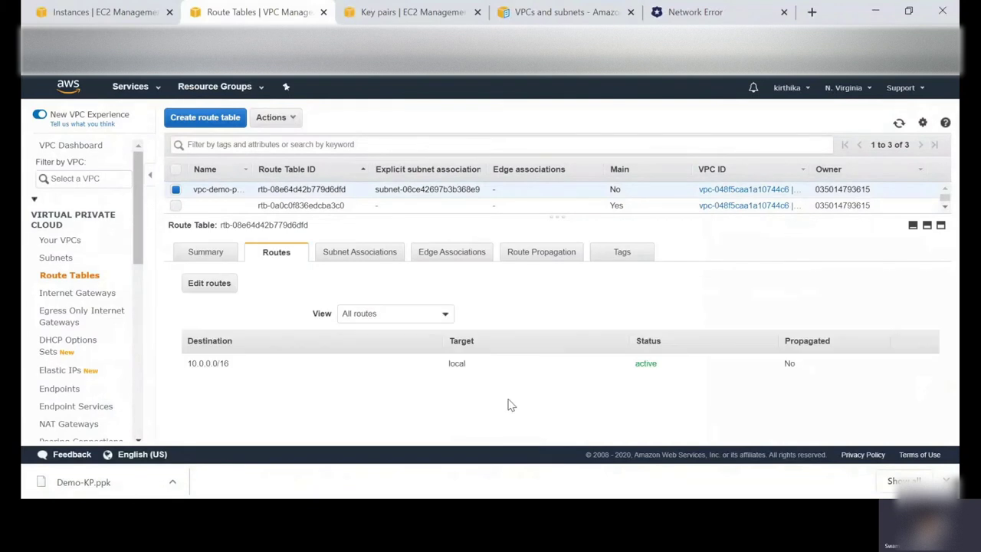
left_click(207, 285)
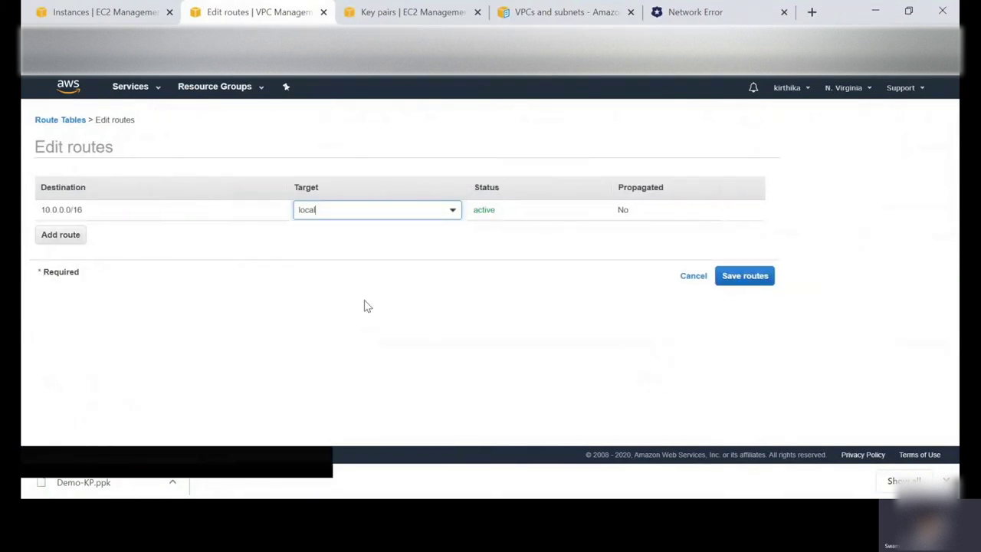
left_click(46, 239)
left_click(148, 234)
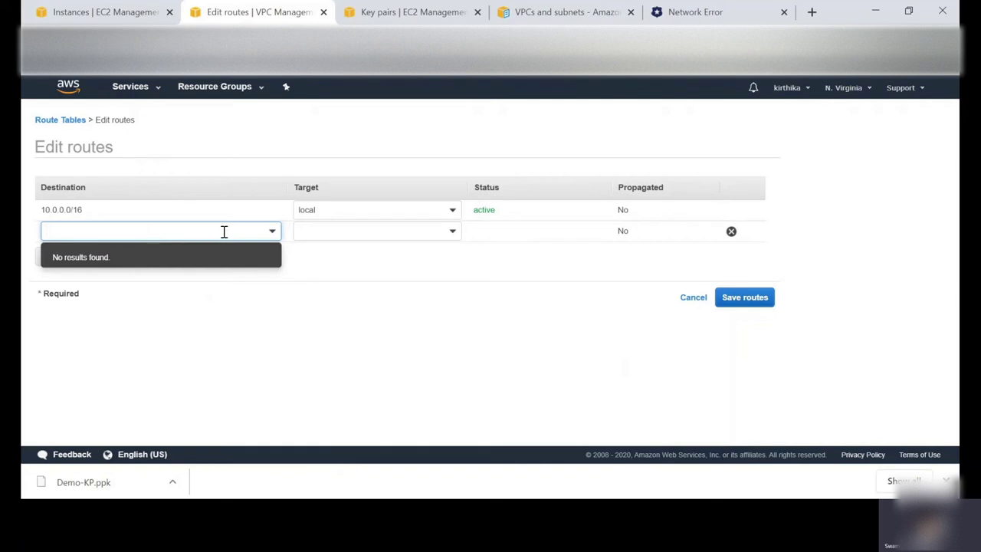
type("0.0.")
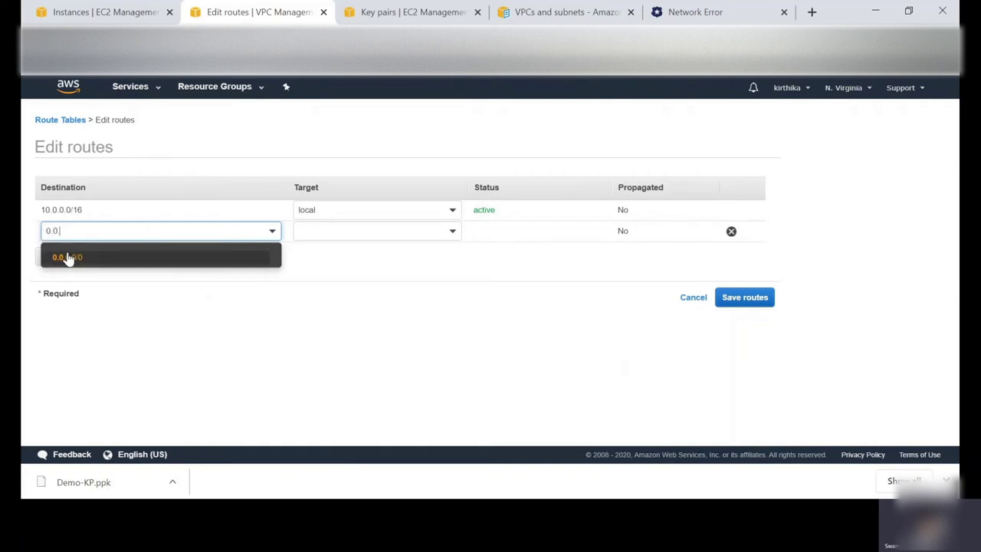
left_click(65, 257)
- Set the new route's target to the vpc-demo-IGW internet gateway and save the routes
left_click(338, 229)
type("ig")
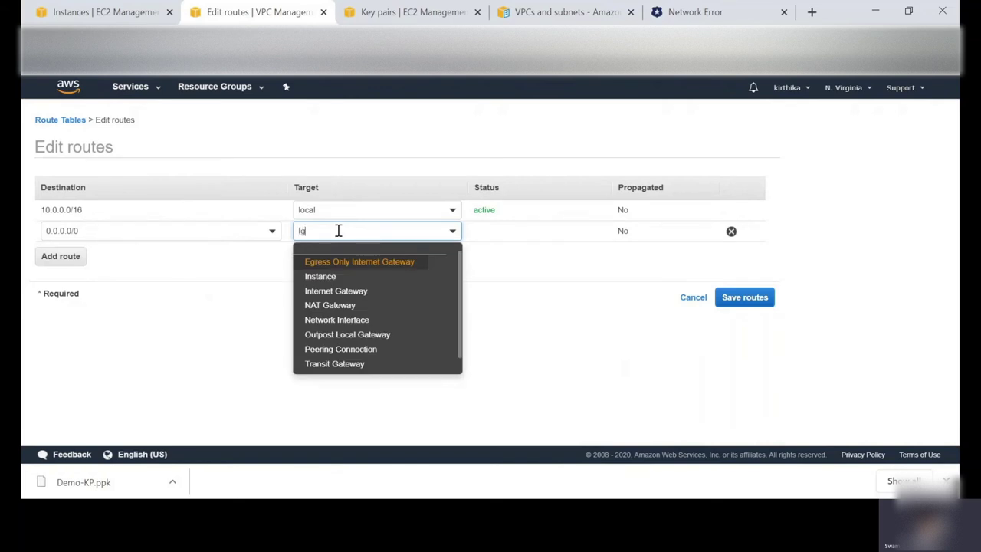
type("wgw")
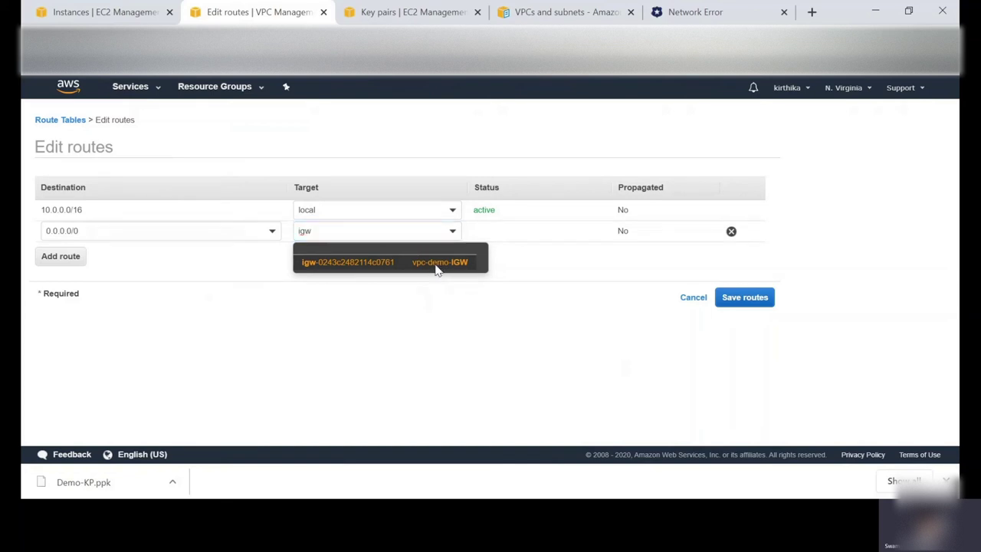
left_click(436, 267)
left_click(741, 306)
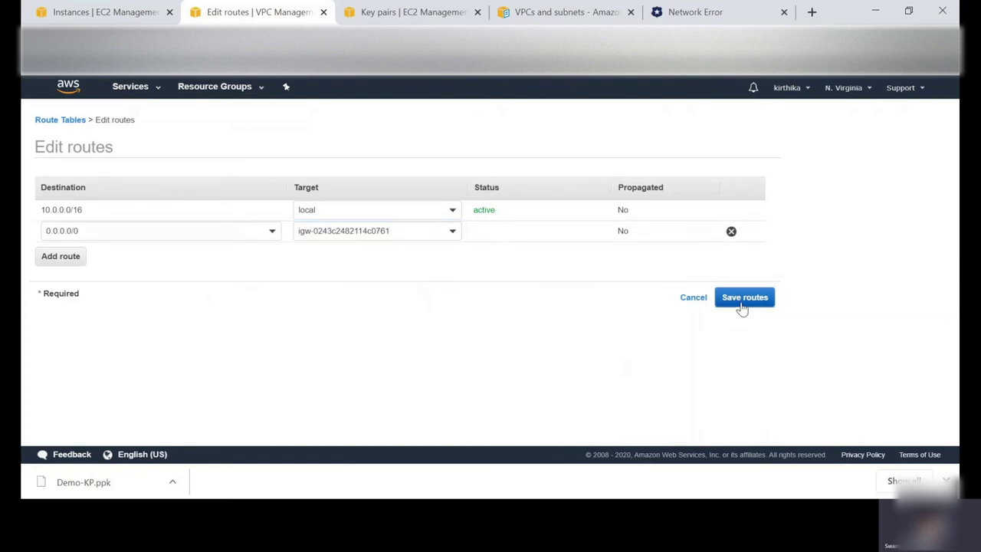
left_click(571, 222)
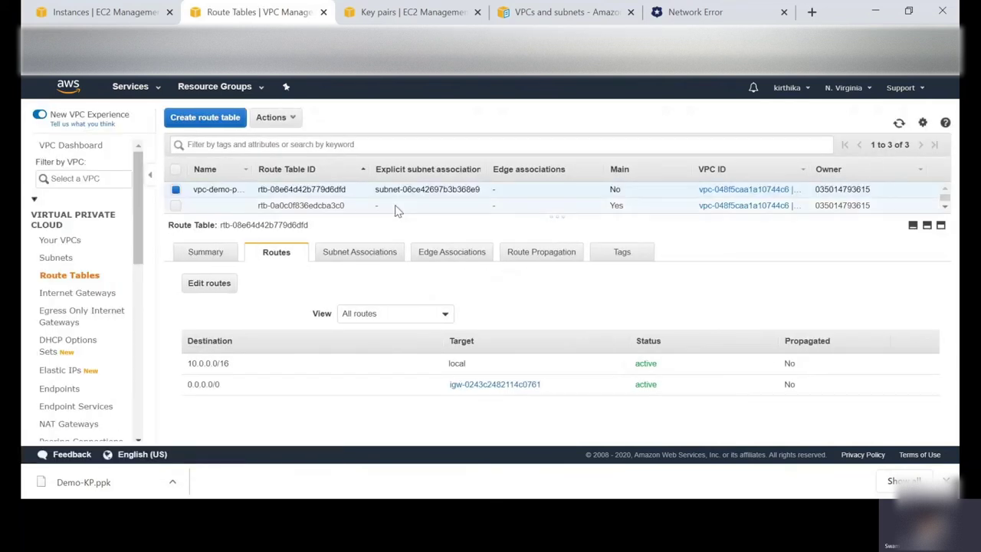
- Review the public route table's routes and check whether it is the main route table
left_click_drag(184, 359, 396, 401)
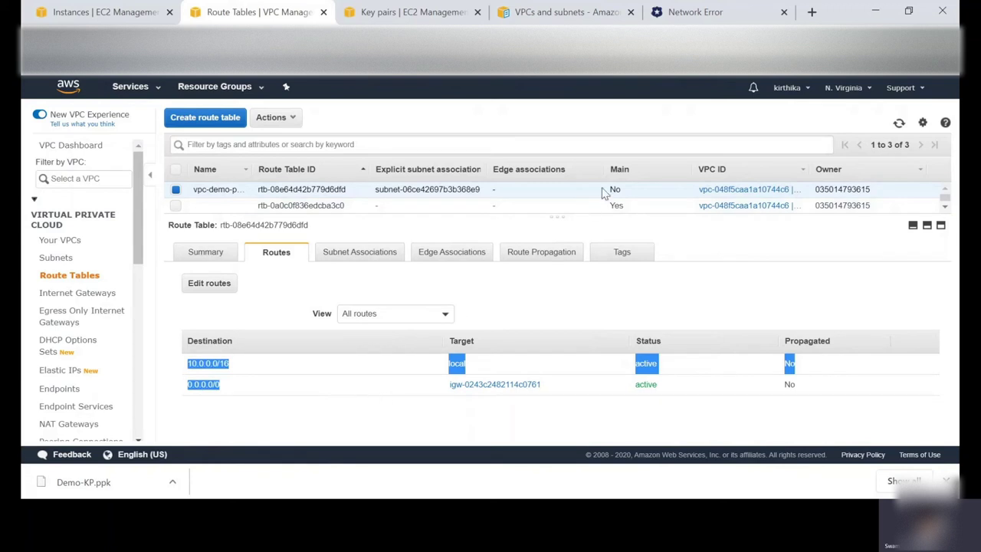
left_click_drag(605, 192, 621, 190)
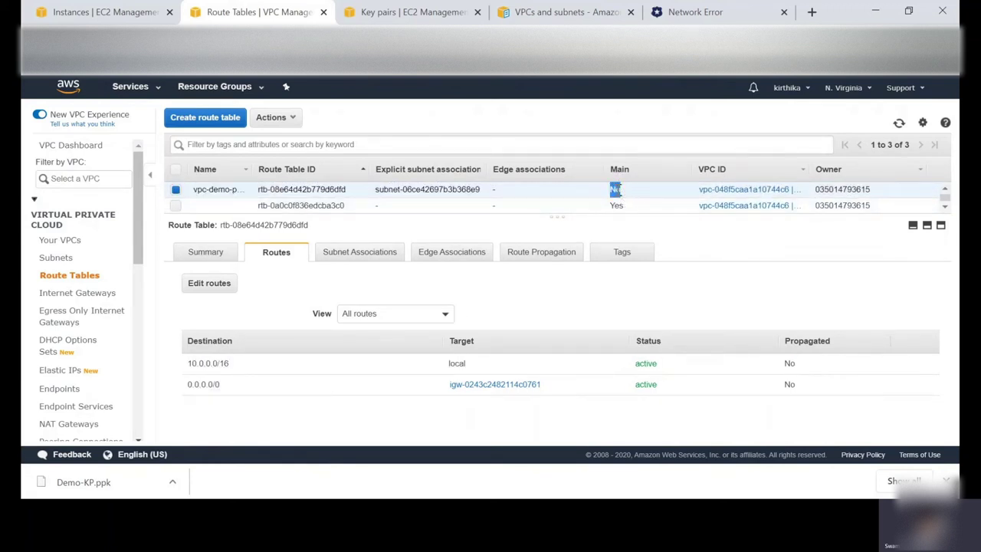
mouse_move(209, 189)
left_click_drag(189, 386, 789, 392)
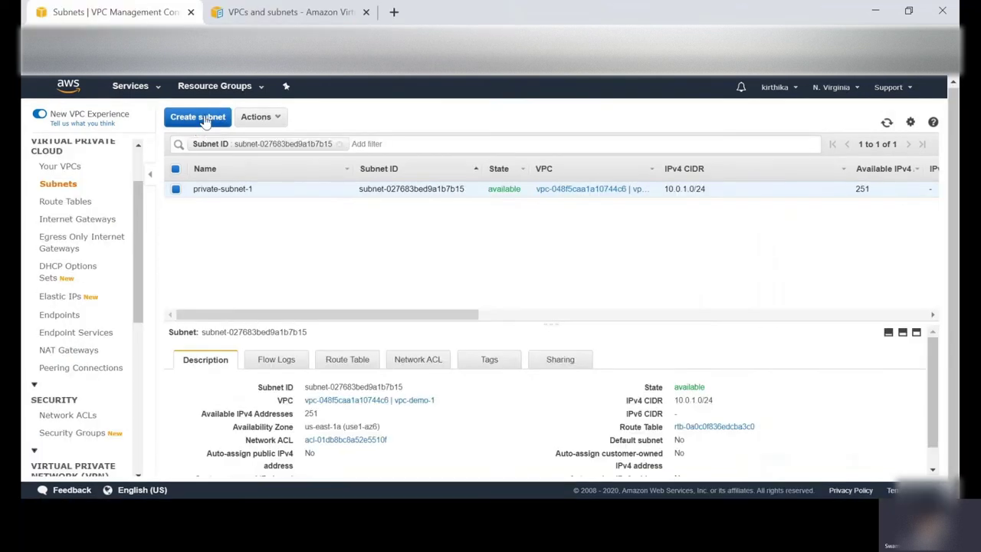
- Start creating a subnet with the name tag public-subnet-1 in the VPC vpc-demo-1 and availability zone us-east-1a
left_click(204, 117)
left_click(266, 196)
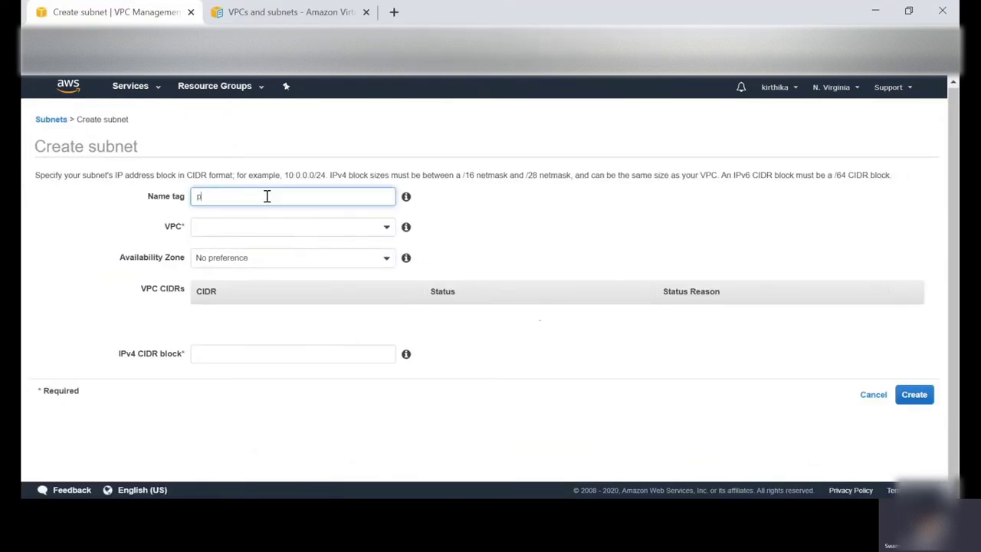
type("public-subnet")
left_click(267, 227)
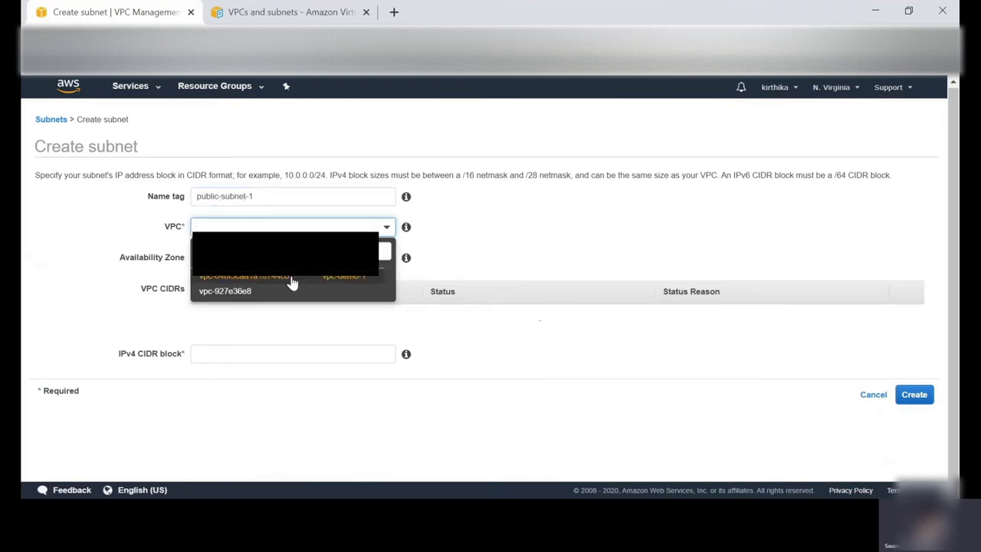
left_click(291, 277)
left_click(261, 256)
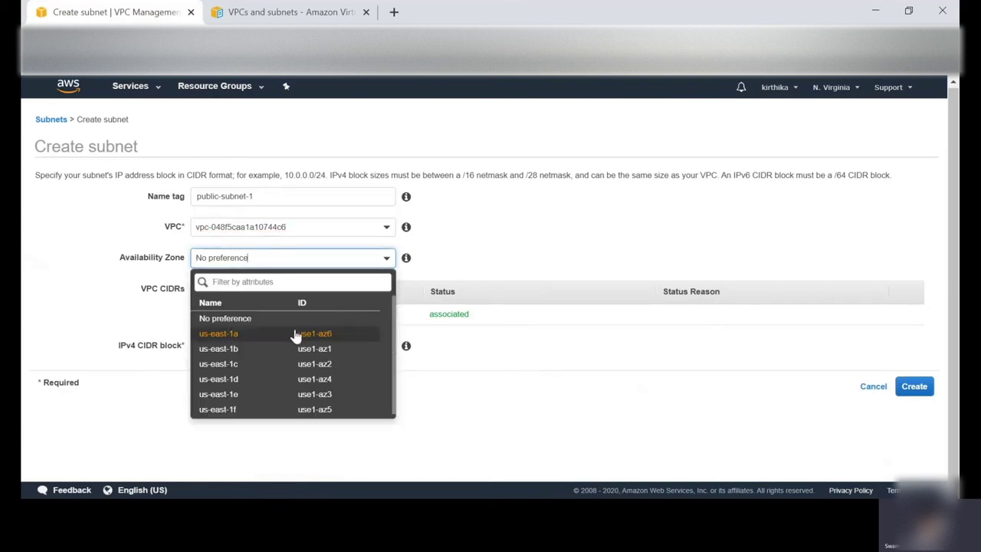
left_click(230, 335)
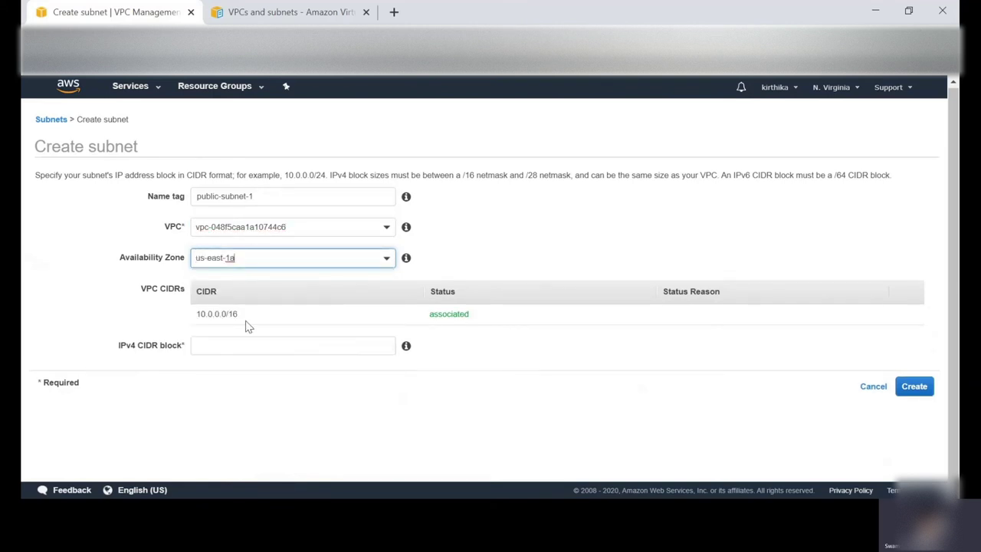
- Set the new subnet's IPv4 CIDR block to 10.0.2.0/24, create the subnet and open its details
left_click(213, 345)
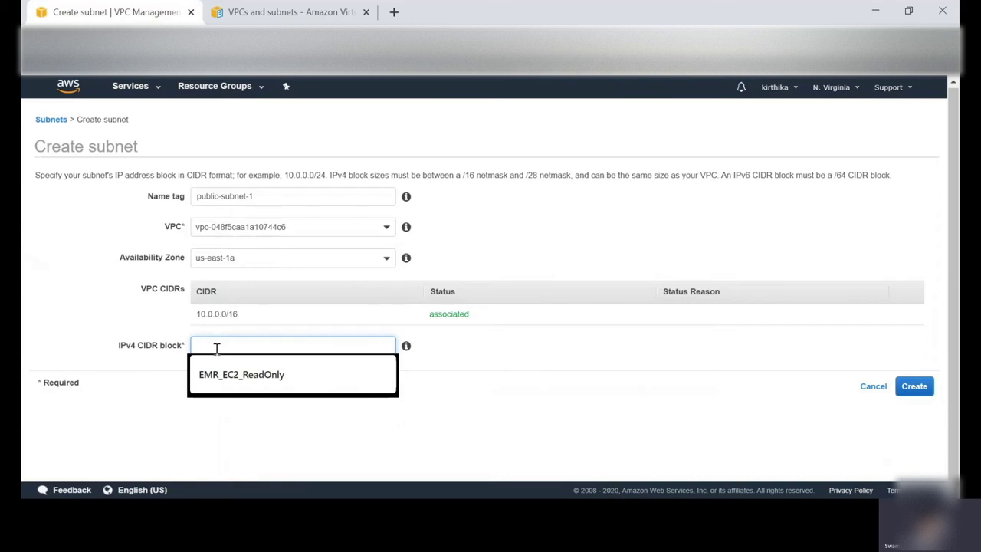
type("10")
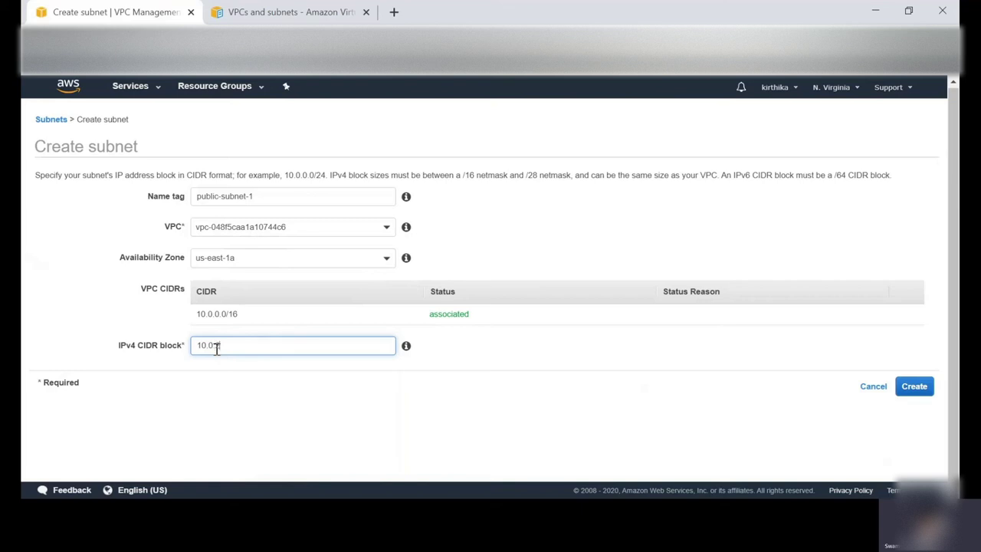
type(".0.2.0/24")
left_click(495, 413)
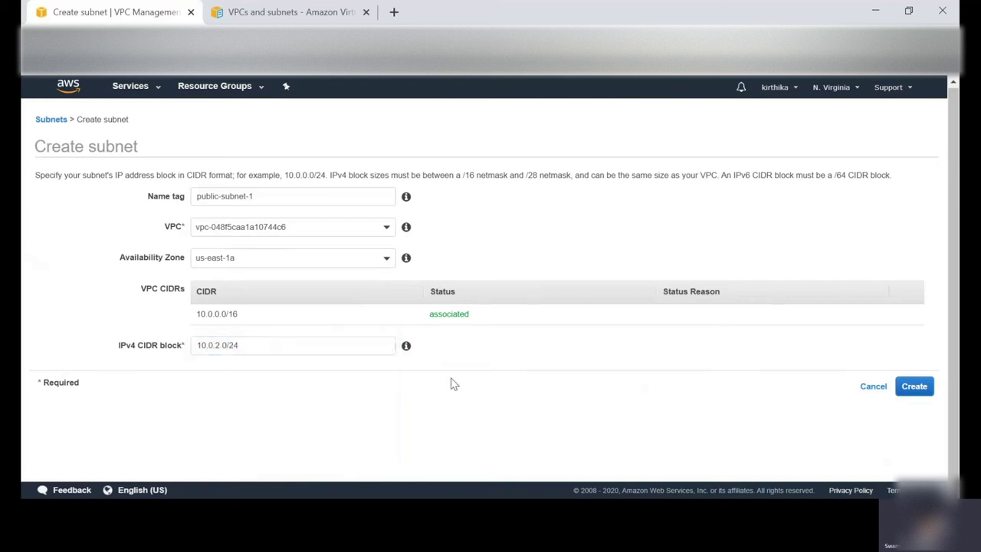
left_click(914, 387)
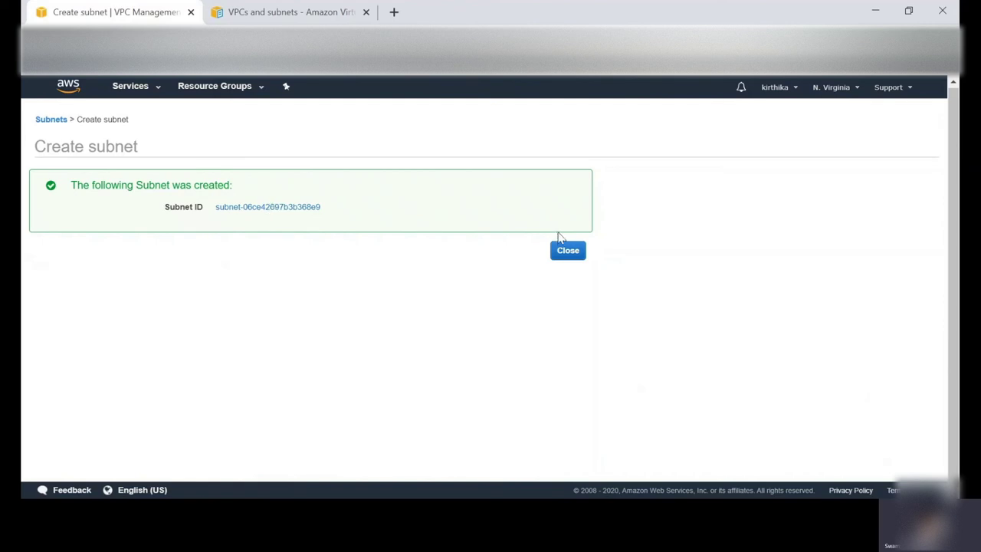
left_click(276, 208)
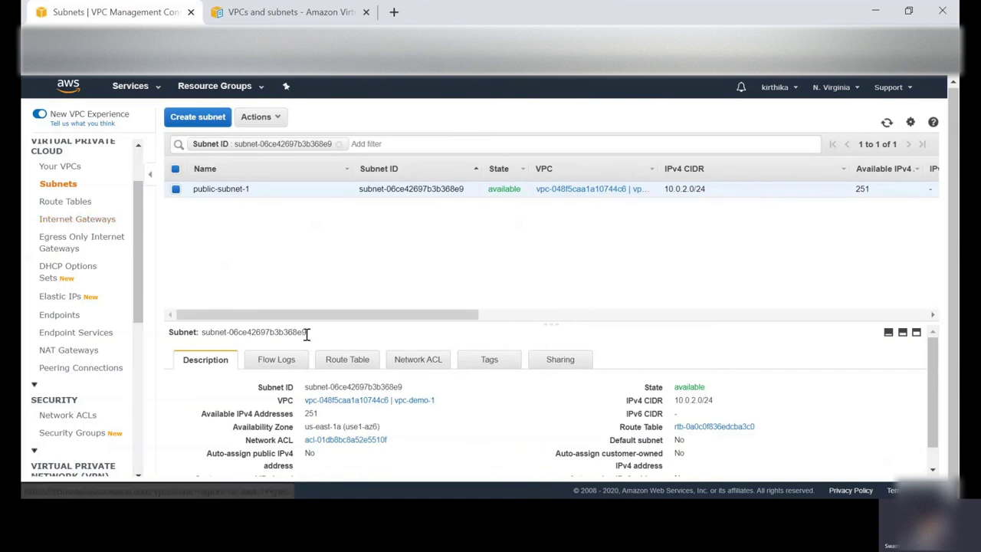
- Change the route table association of public-subnet-1 to vpc-demo-public-rt, save it and check the subnet's route table
left_click(328, 363)
scroll(343, 429, "down", 1)
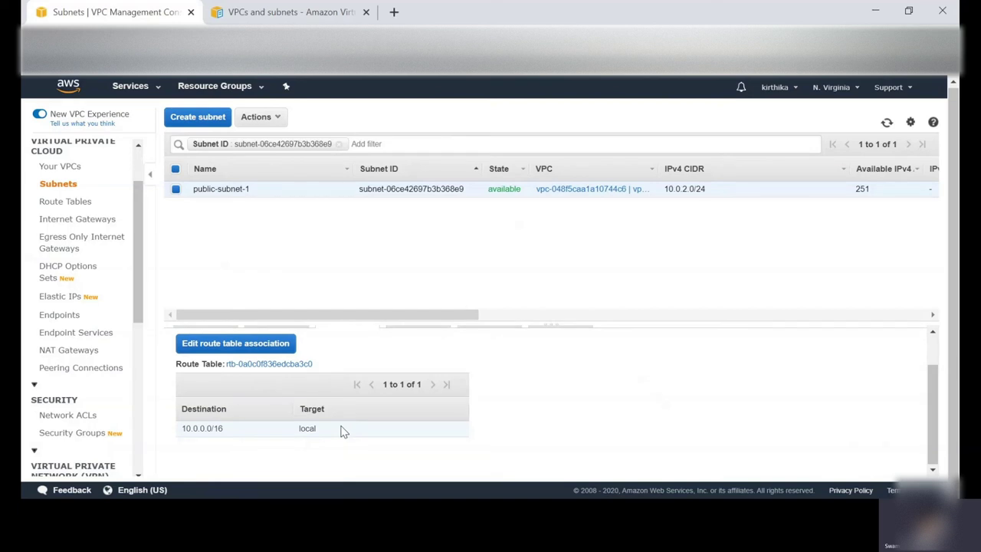
scroll(344, 432, "up", 1)
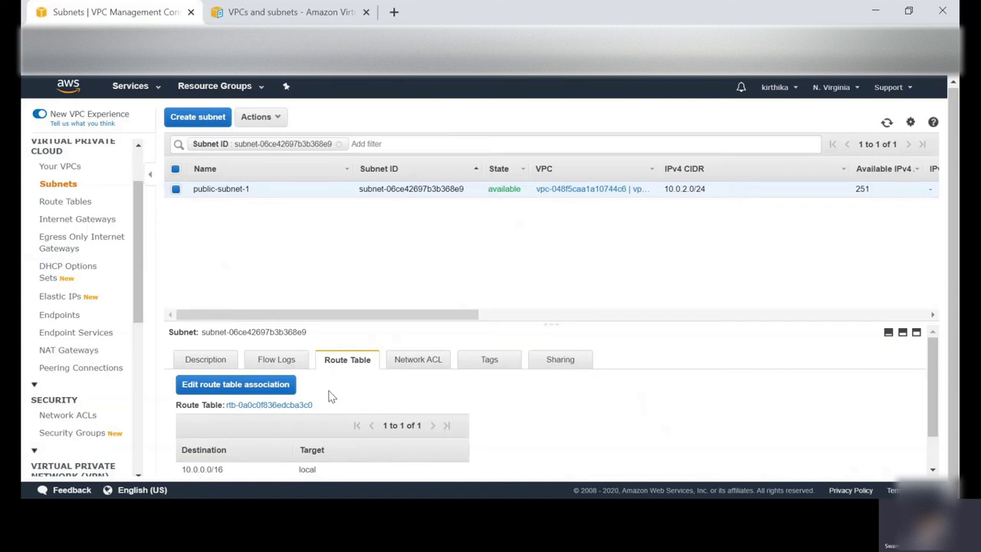
left_click(246, 390)
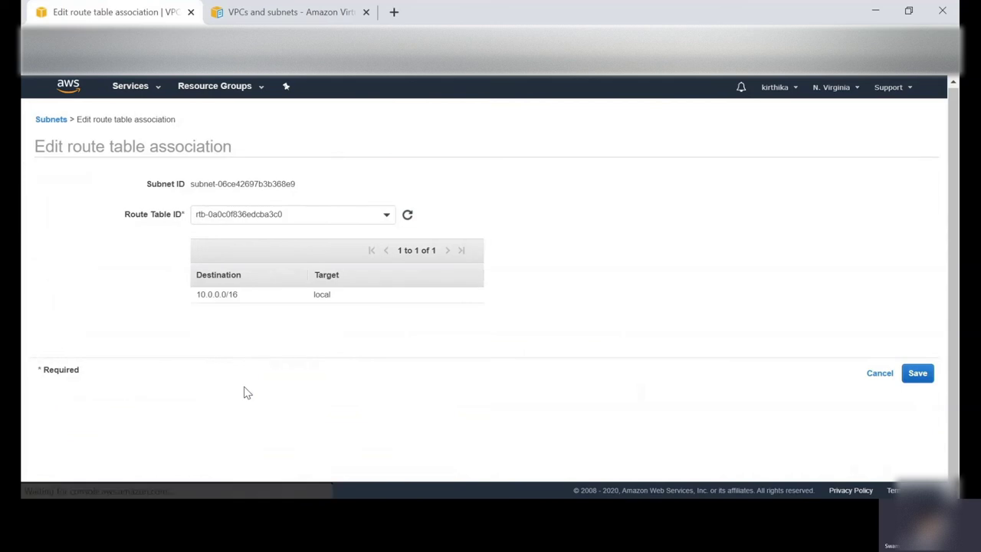
left_click(265, 221)
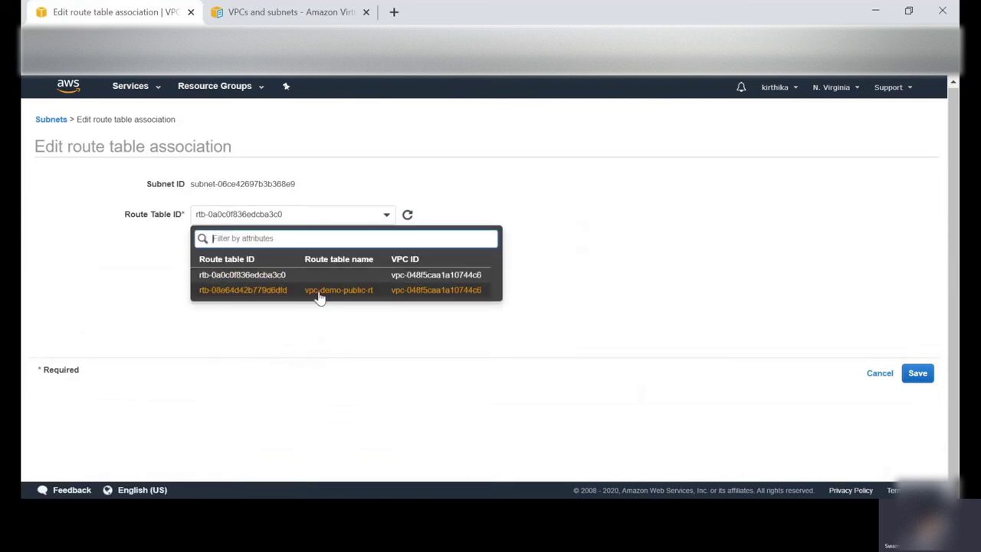
left_click(276, 295)
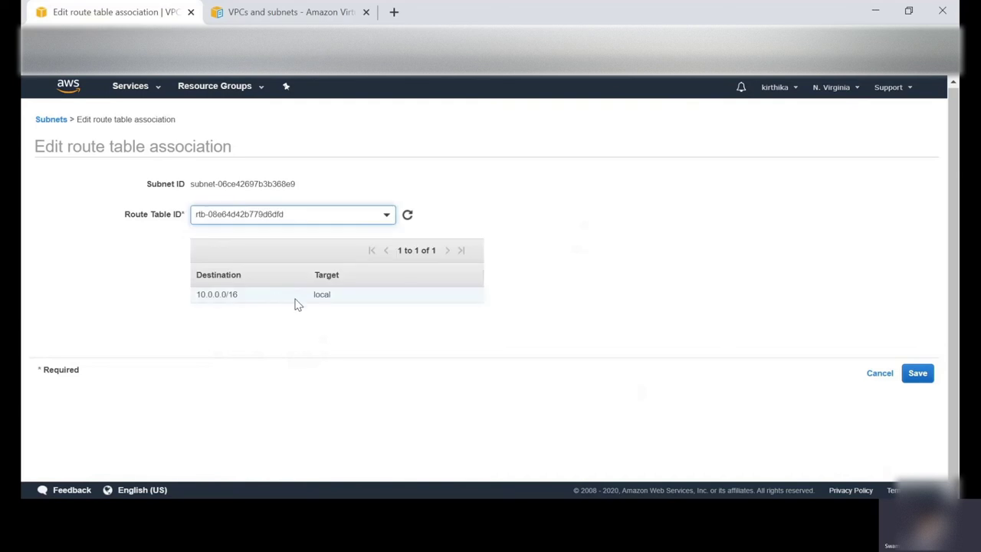
left_click(923, 375)
left_click(564, 230)
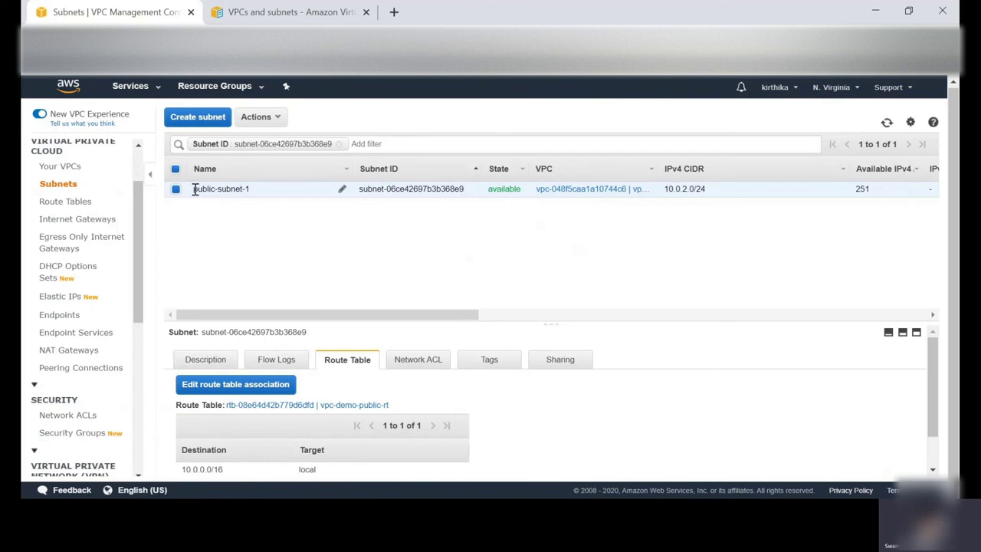
left_click_drag(195, 189, 256, 193)
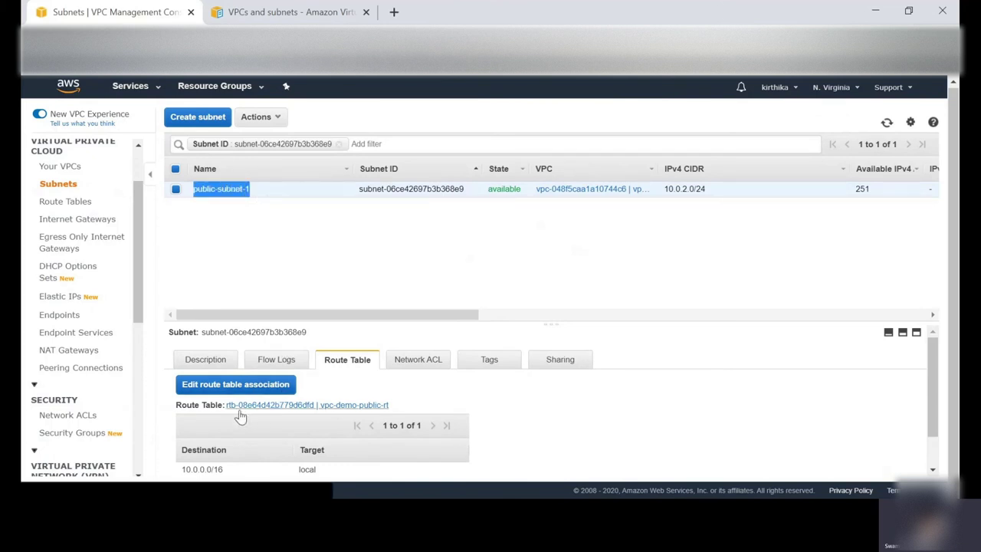
scroll(358, 417, "down", 1)
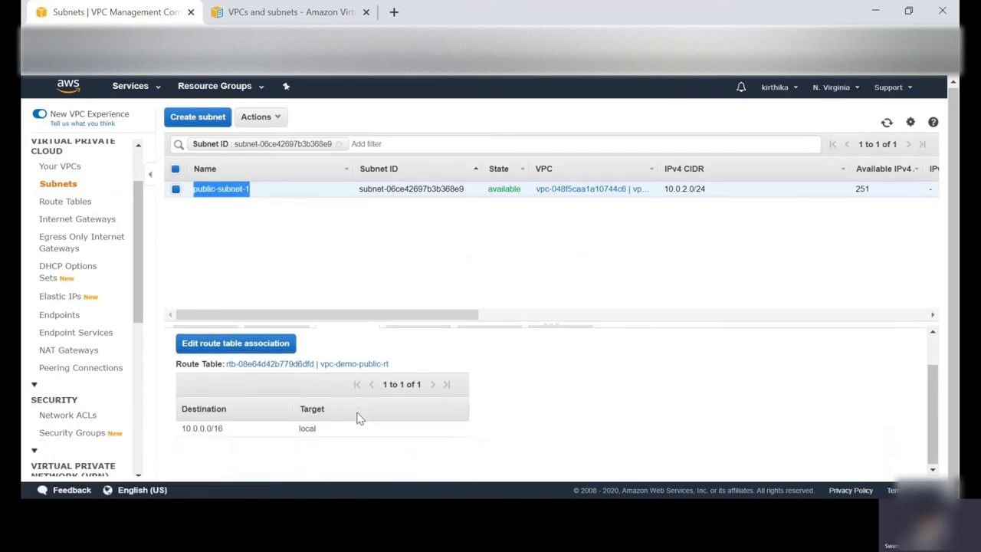
scroll(359, 418, "up", 1)
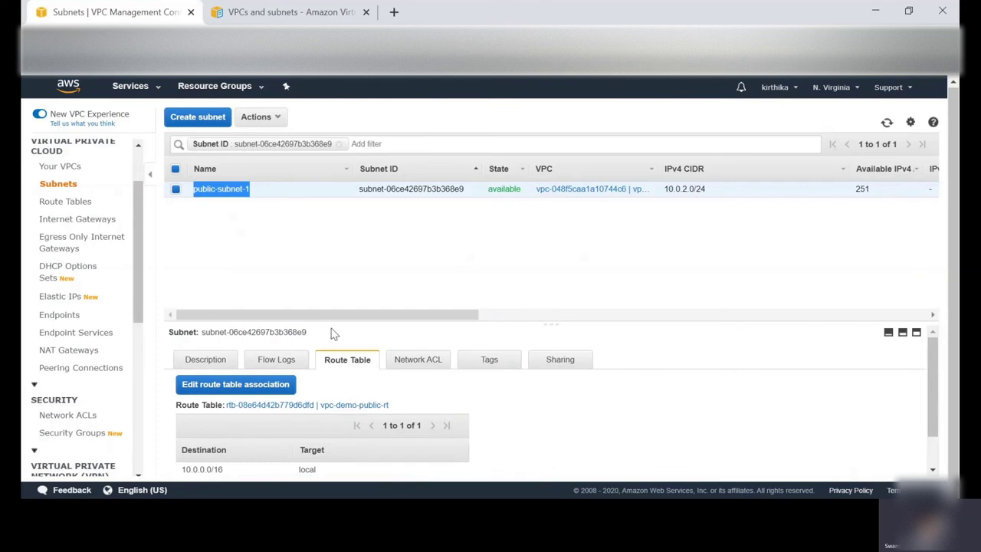
left_click(295, 245)
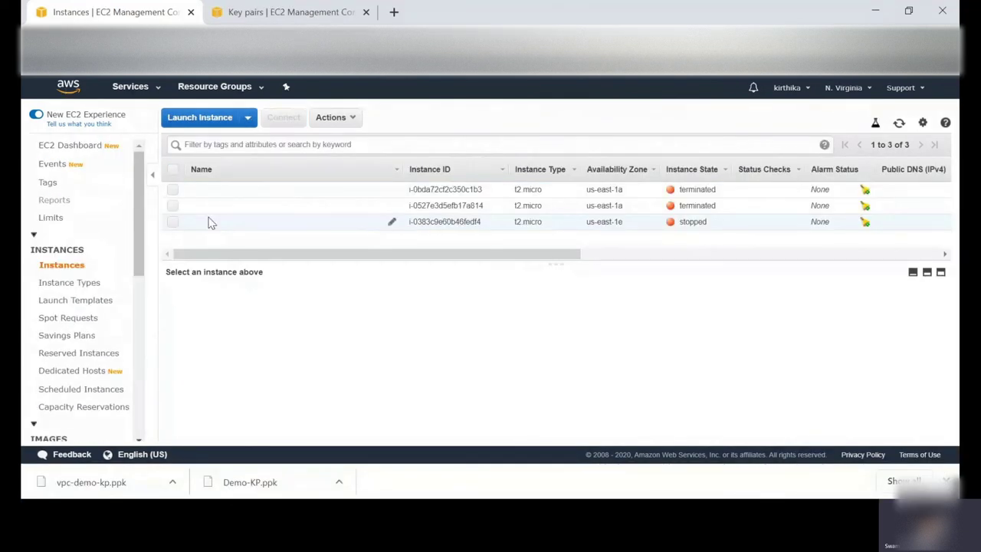
- Start launching an EC2 instance from Amazon Linux 2 AMI (HVM), 64-bit (x86), with the instance type t2.micro
left_click(197, 120)
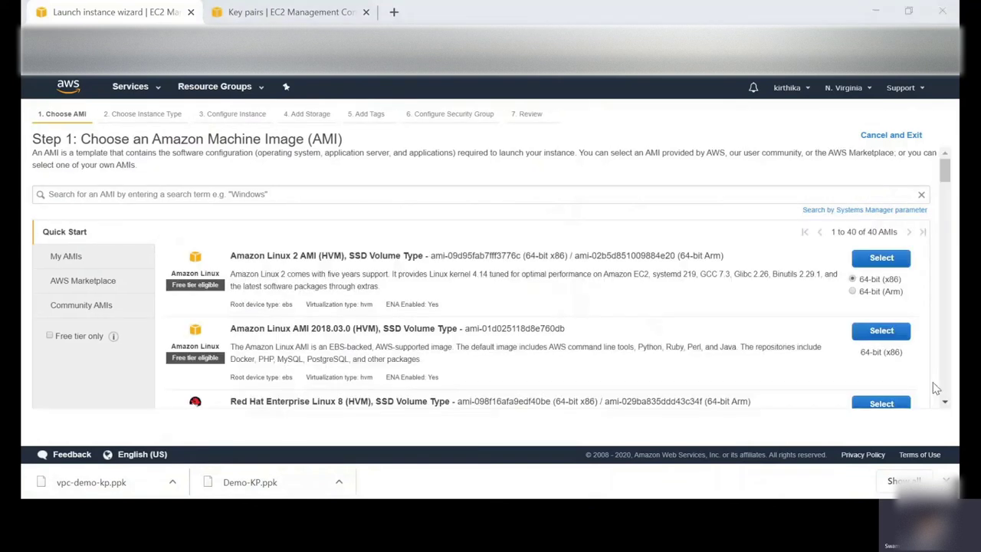
left_click(873, 259)
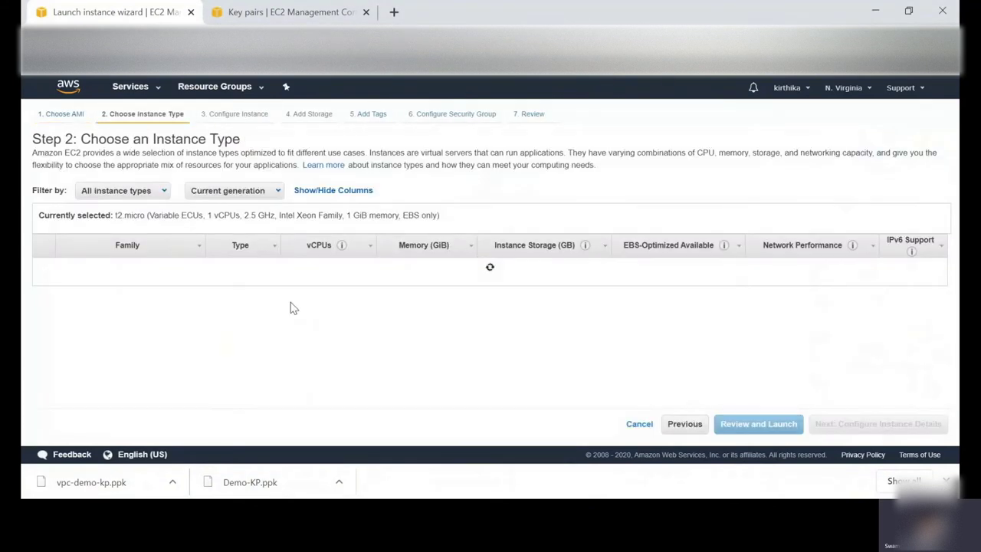
left_click(839, 431)
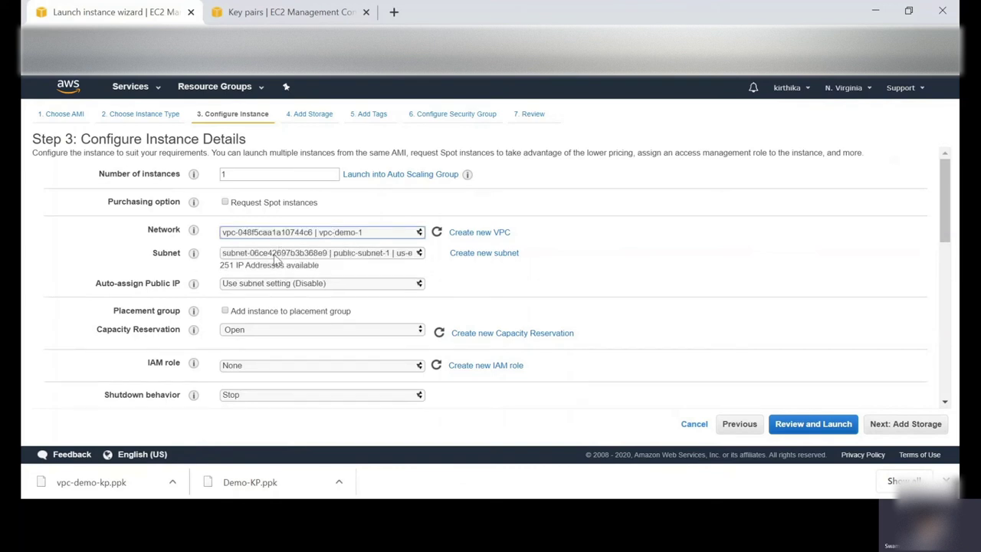
- Place the instance in the network vpc-demo-1 and subnet public-subnet-1, with auto-assign public IP set to Enable
left_click(279, 255)
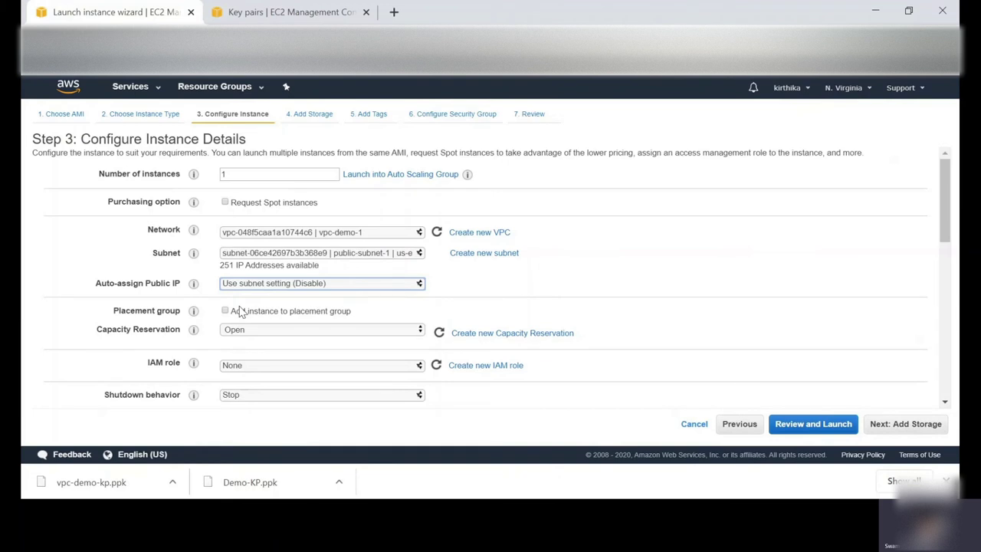
left_click(239, 310)
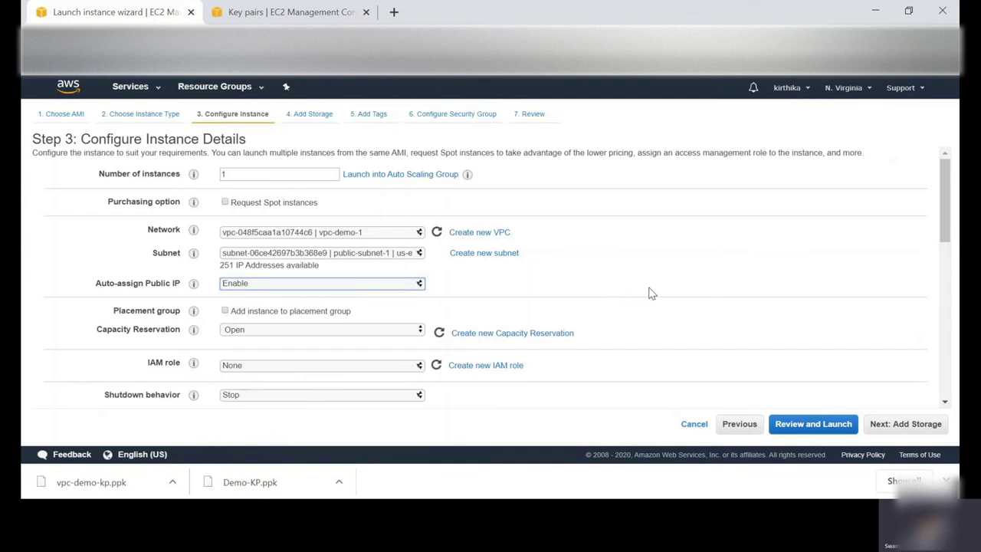
left_click(881, 429)
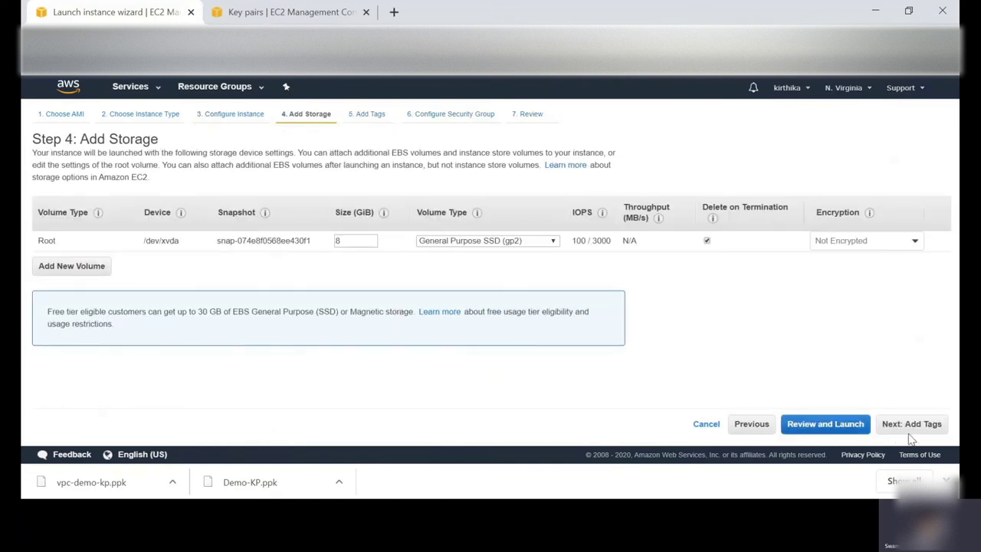
- Keep the default storage and tag the instance with the key Name and the value Public-Server-1
left_click(904, 431)
left_click(55, 298)
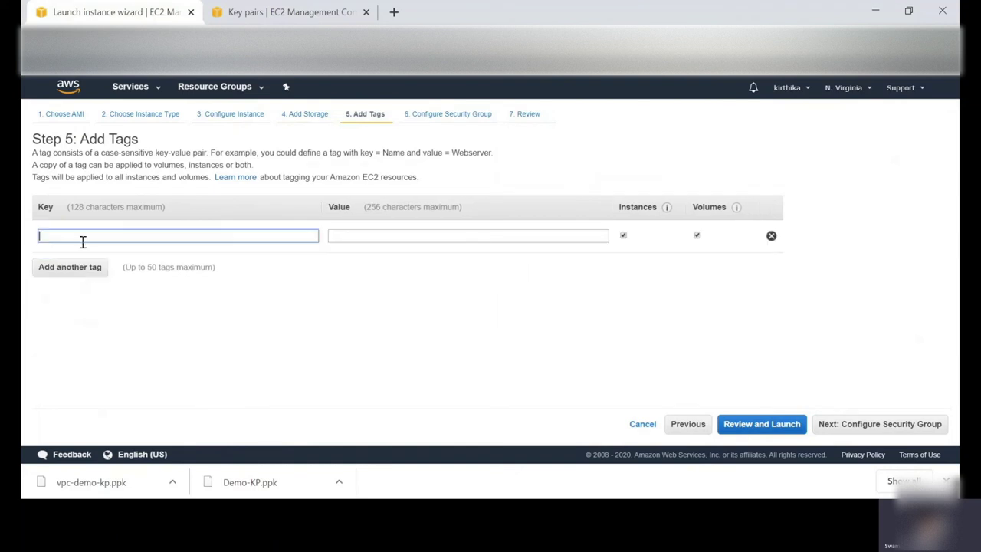
type("Name")
type("P")
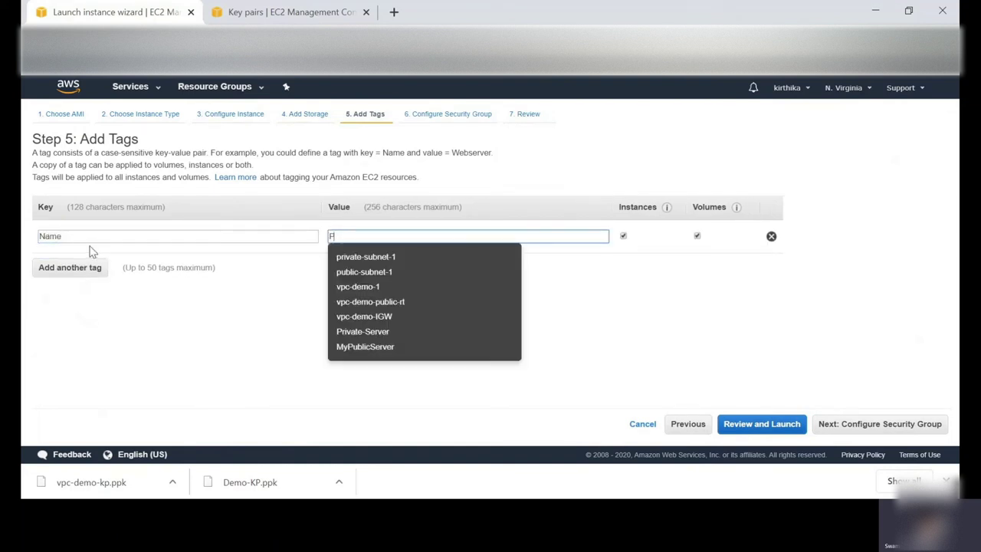
type("ublic-Server-1")
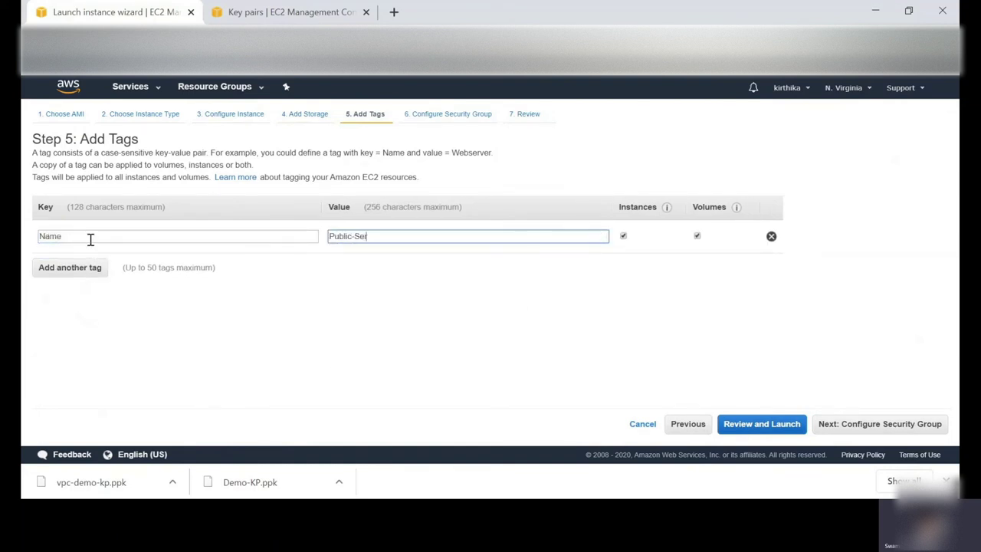
left_click(849, 427)
- Name the new security group Public-Server-SG, restrict its SSH rule's source to My IP and proceed to the launch review
left_click_drag(314, 219, 144, 222)
type("Pu")
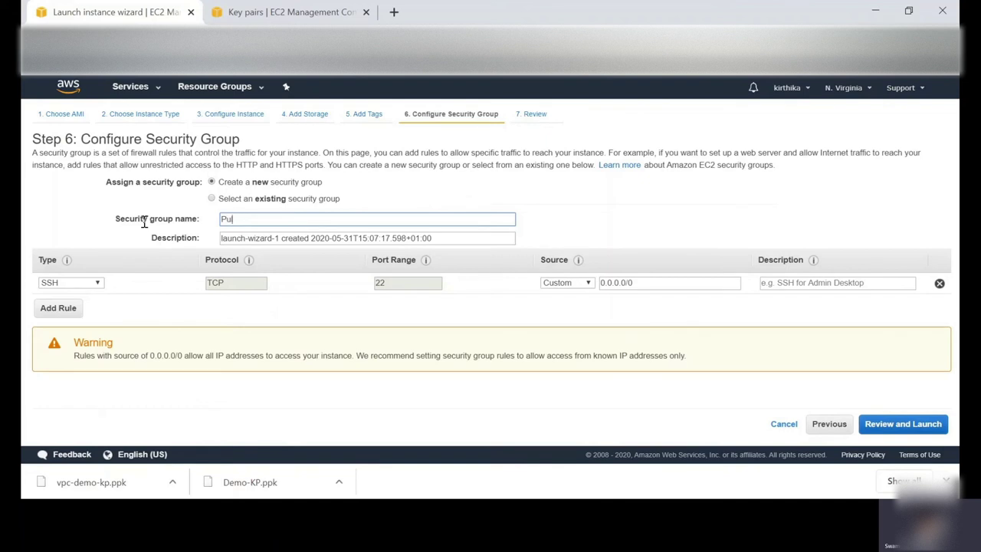
type("blic-Server-SG")
left_click(582, 283)
left_click(567, 313)
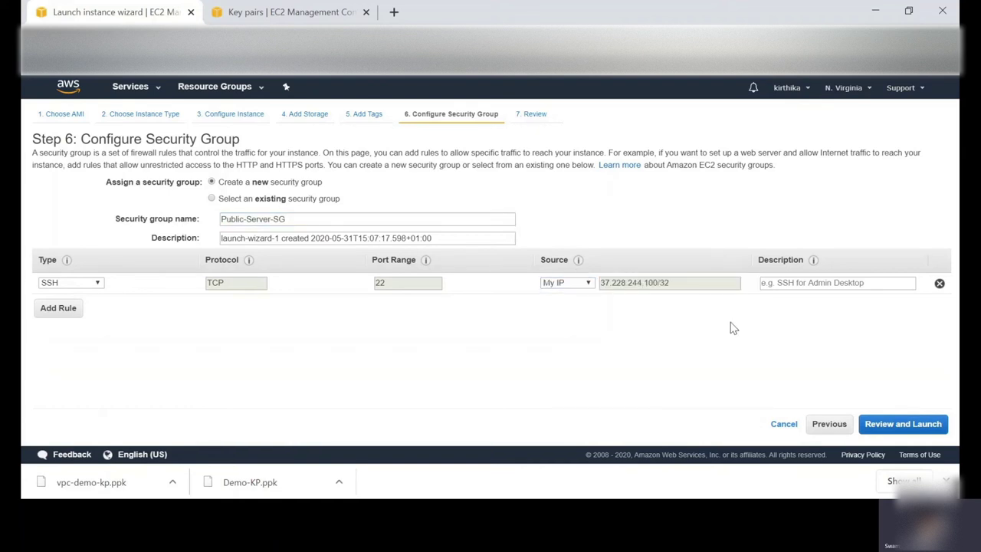
left_click(921, 419)
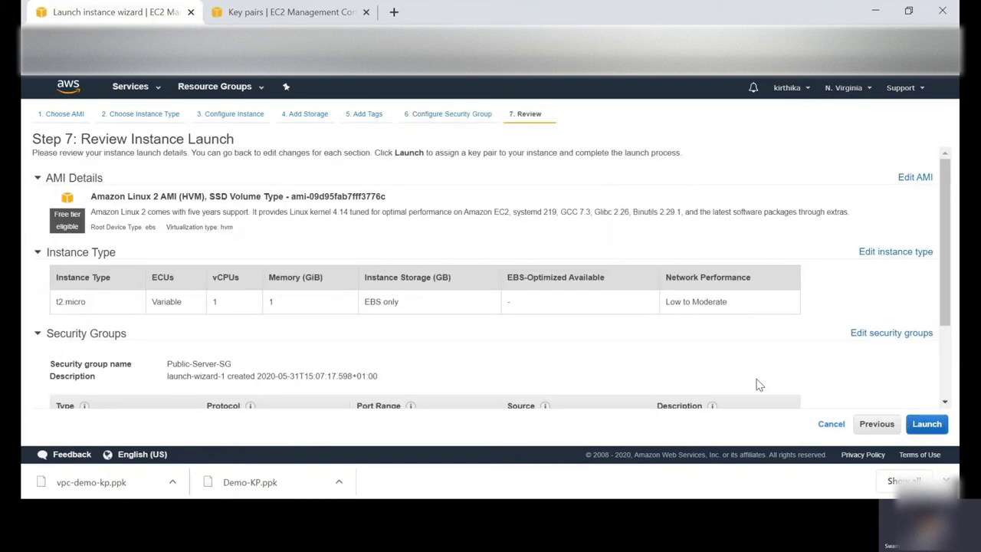
- Launch the reviewed instance with the existing key pair vpc-demo-kp, acknowledge private key access, and view the launched instance
scroll(450, 272, "down", 2)
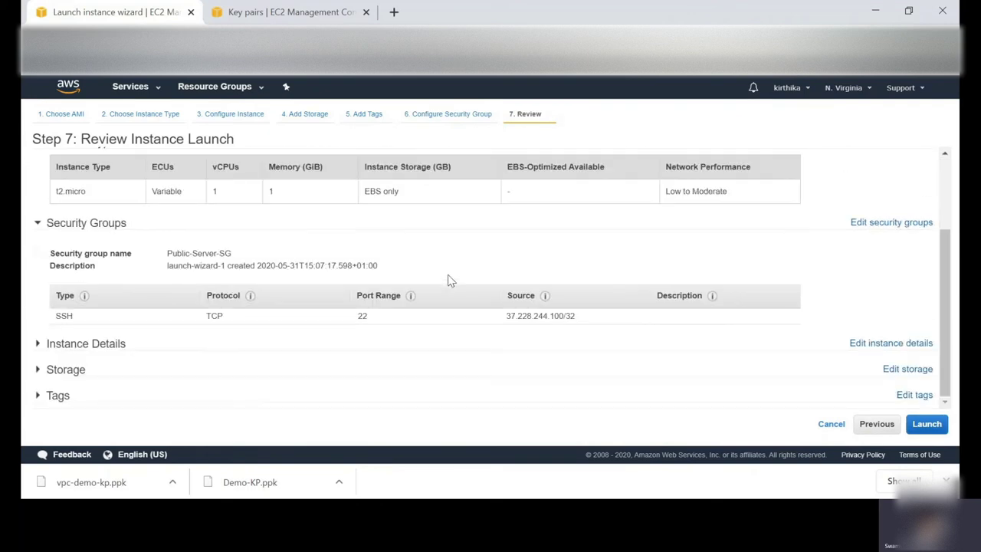
left_click(924, 425)
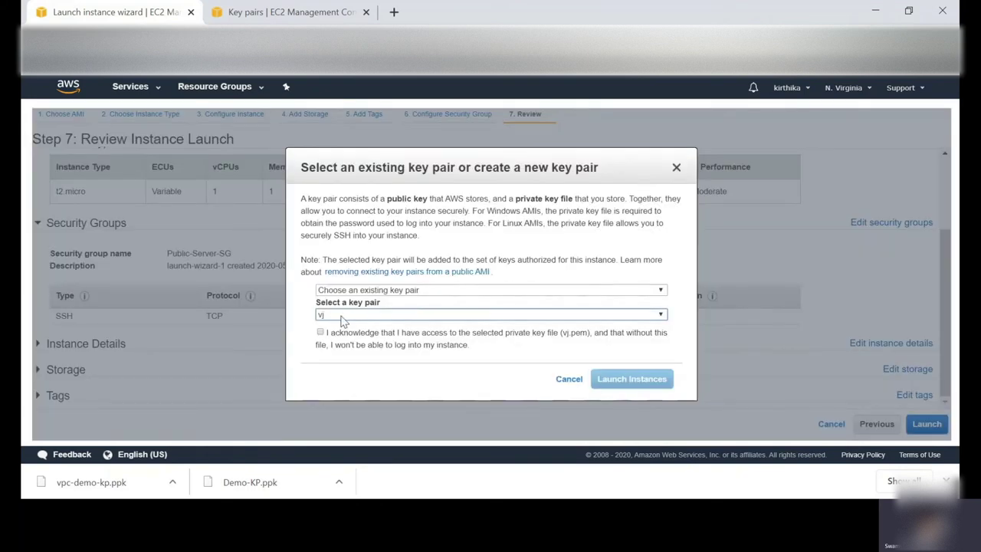
left_click(341, 343)
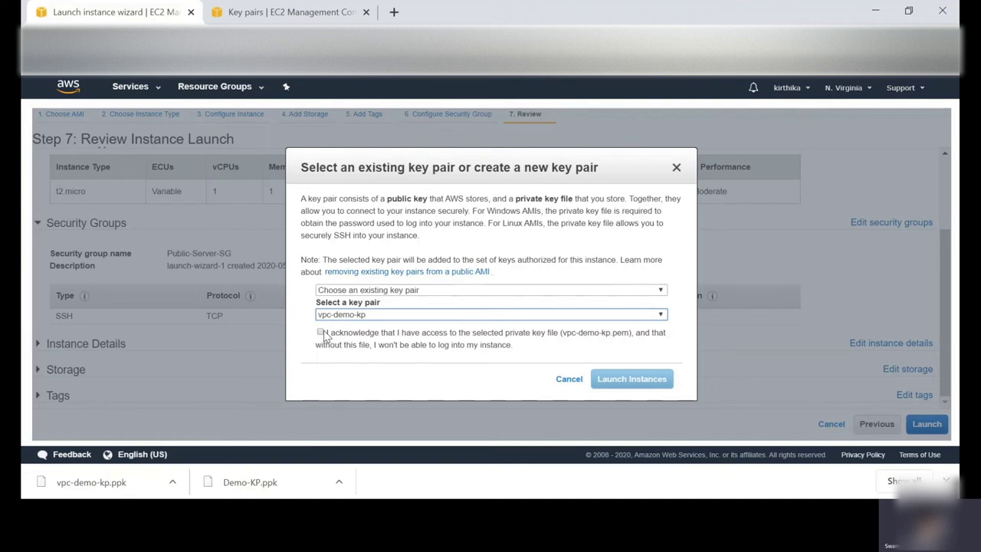
left_click(322, 333)
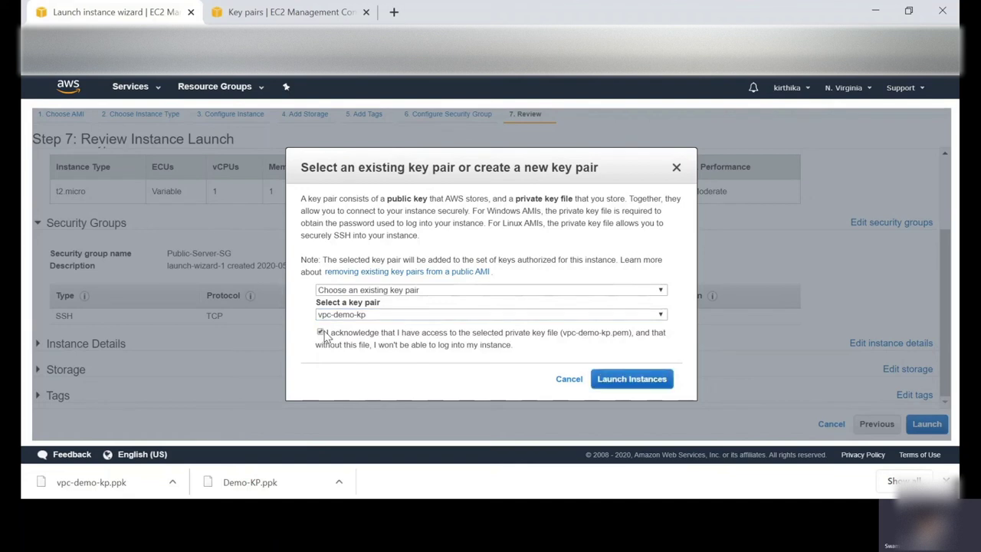
left_click(299, 13)
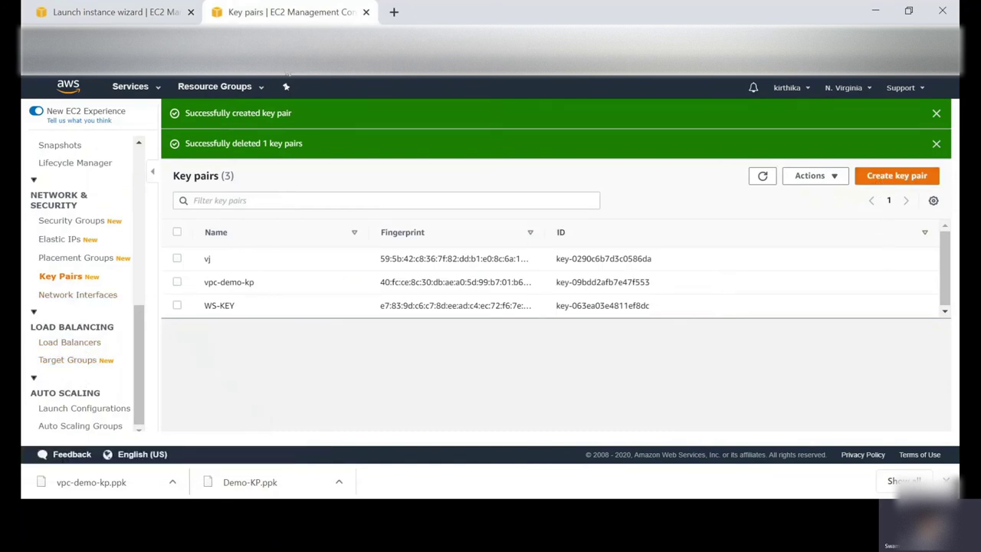
left_click(136, 16)
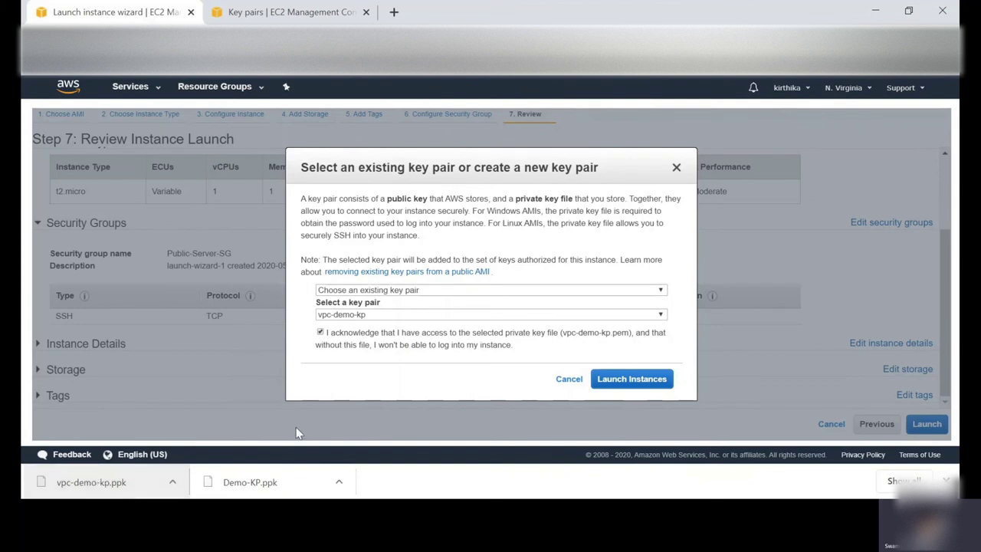
left_click(617, 383)
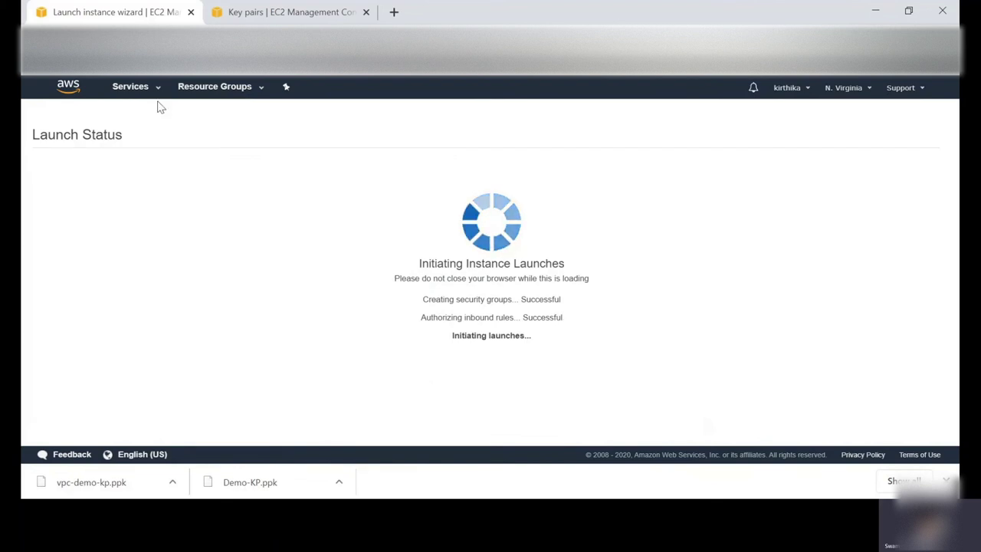
left_click(312, 199)
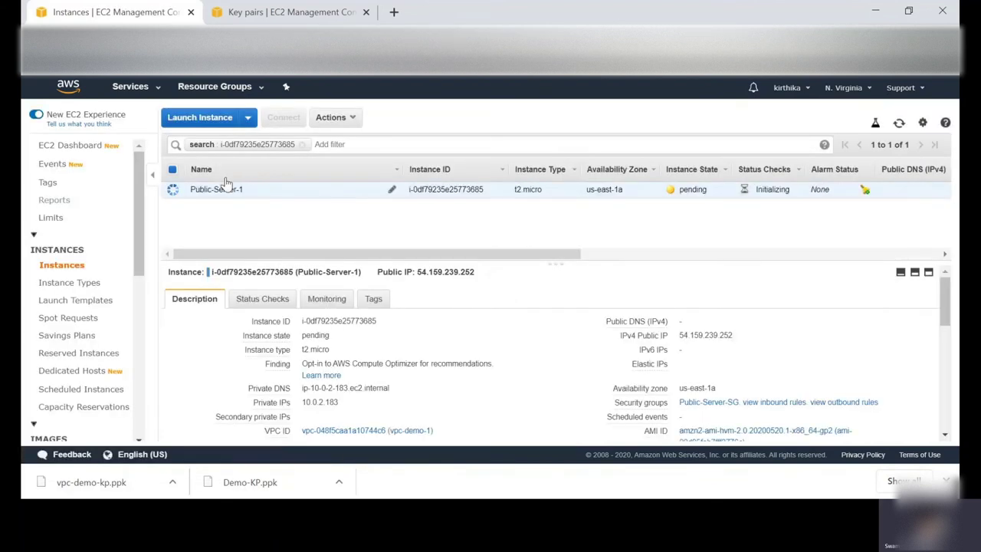
- Start launching another EC2 instance from Amazon Linux 2 AMI (HVM), 64-bit (x86), with the instance type t2.micro
left_click(223, 117)
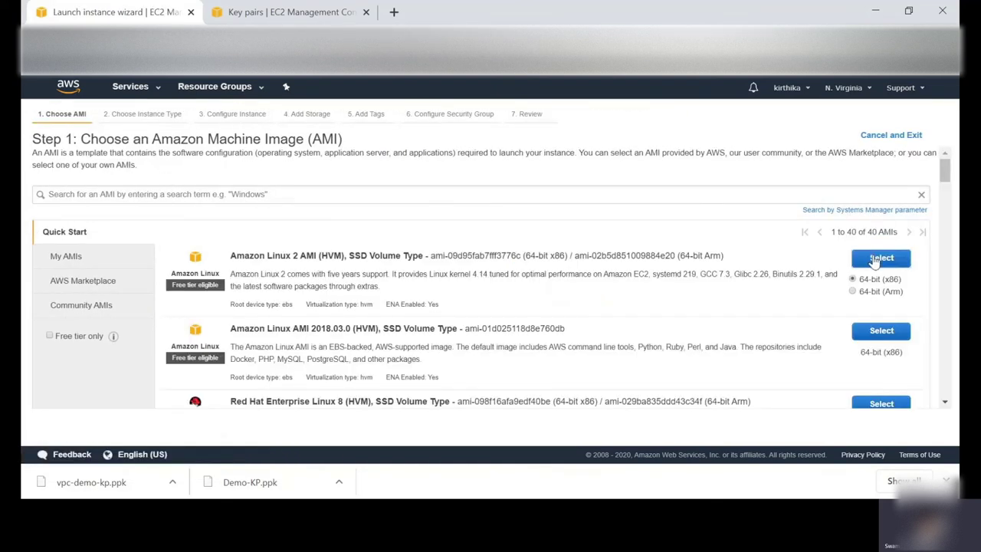
left_click(889, 258)
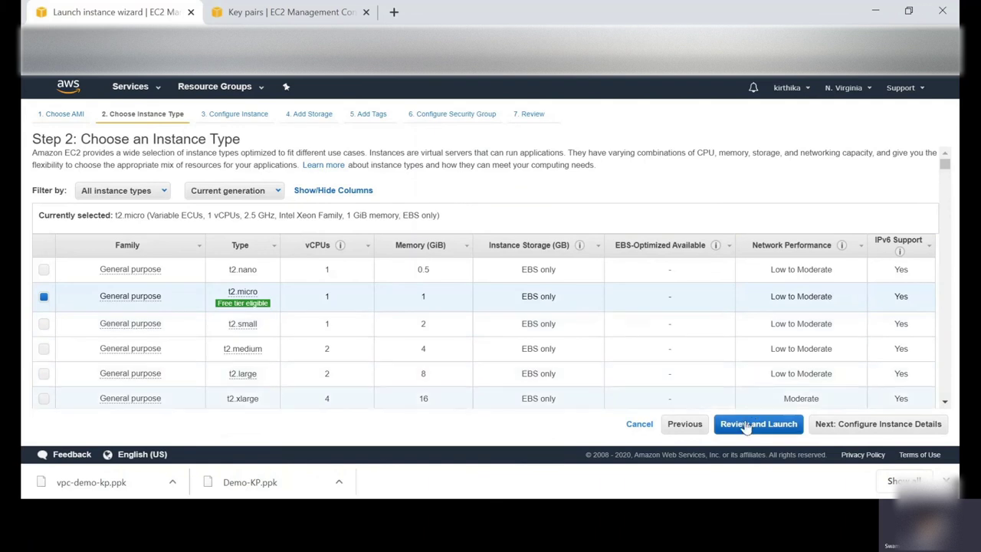
left_click(835, 426)
- Place the instance in the network vpc-demo-1 and subnet private-subnet-1, keeping auto-assign public IP at Use subnet setting (Disable)
left_click(309, 233)
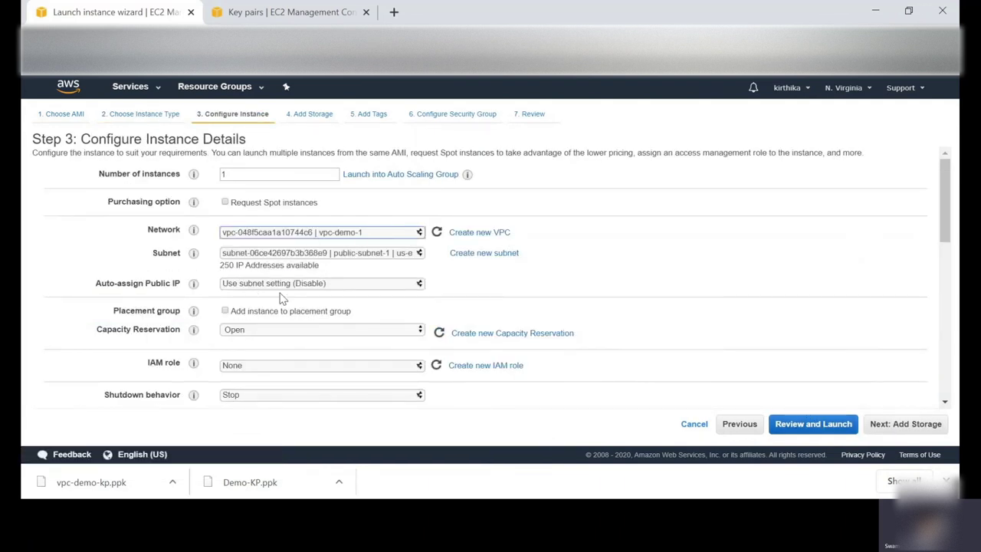
left_click(277, 257)
left_click(302, 282)
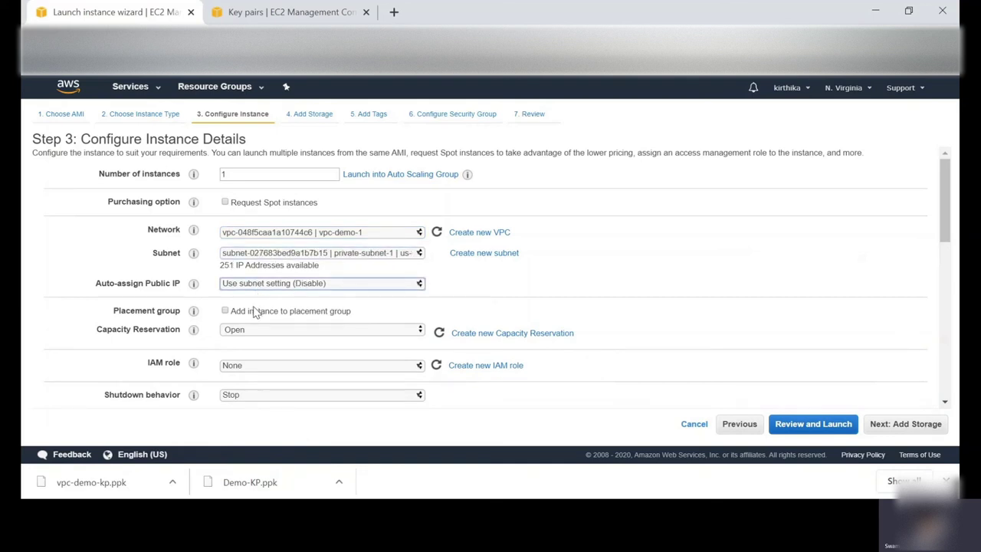
scroll(444, 310, "down", 2)
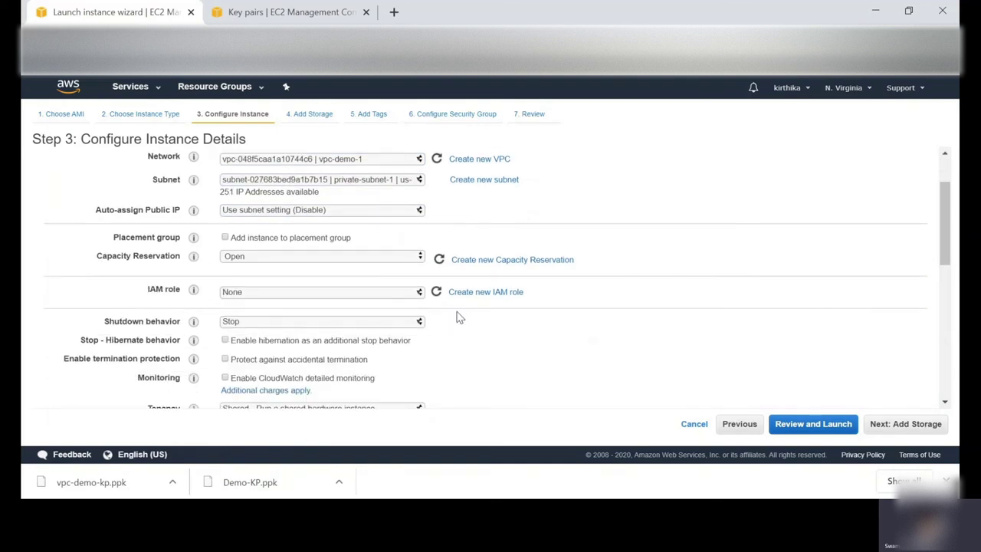
left_click(904, 424)
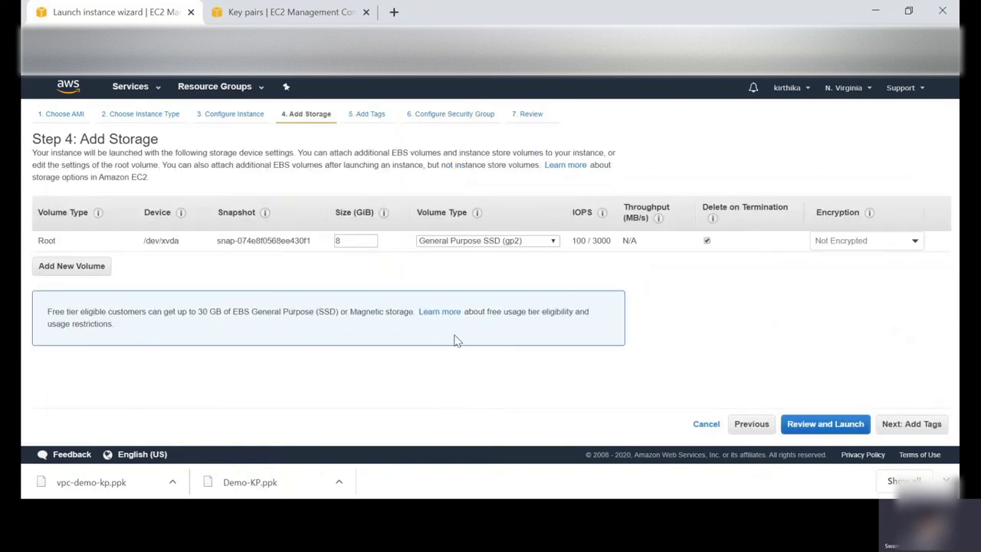
- Keep the default storage and tag the instance with the key Name and the value Private-Server-1
left_click(892, 422)
left_click(77, 298)
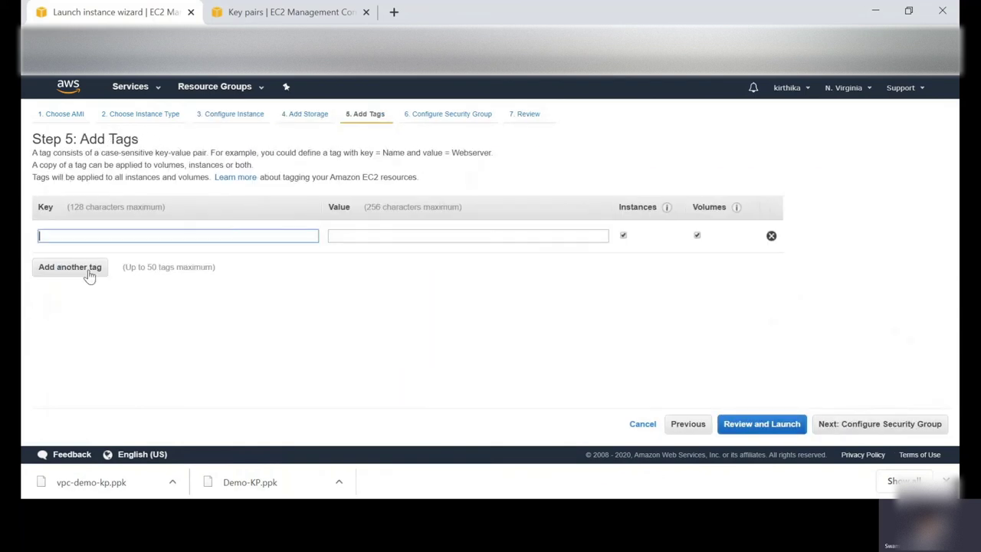
type("Name")
key("Tab")
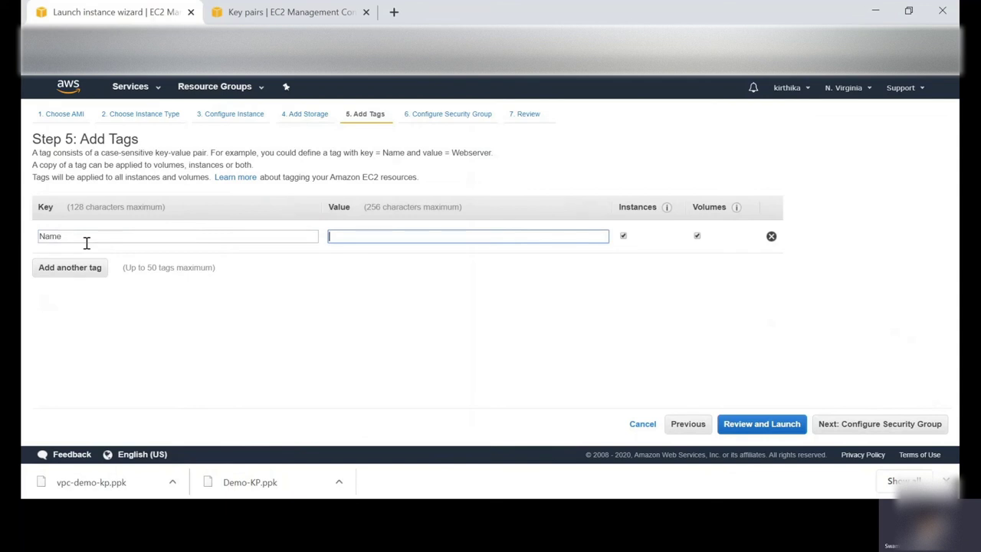
type("Private-Server-1")
left_click(873, 425)
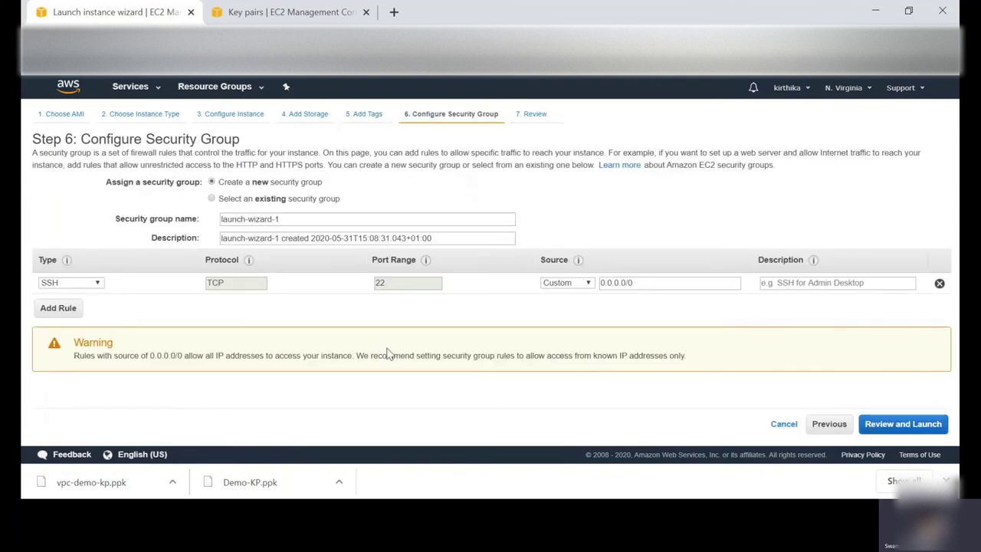
- Restrict the SSH rule of the new security group to the custom source 10.0.0.0/16
left_click(605, 282)
double_click(605, 282)
left_click(563, 290)
left_click(599, 297)
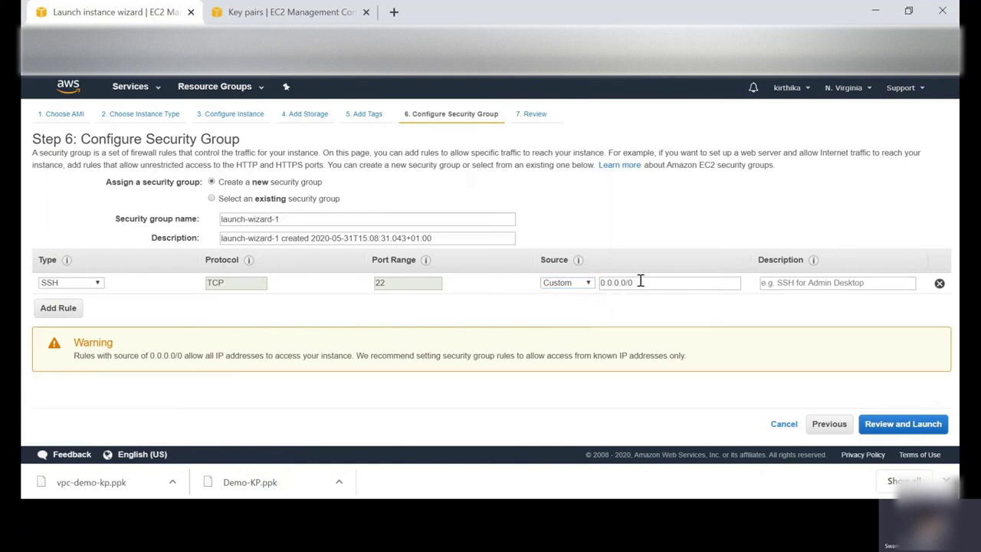
left_click_drag(639, 282, 576, 280)
type("10.0")
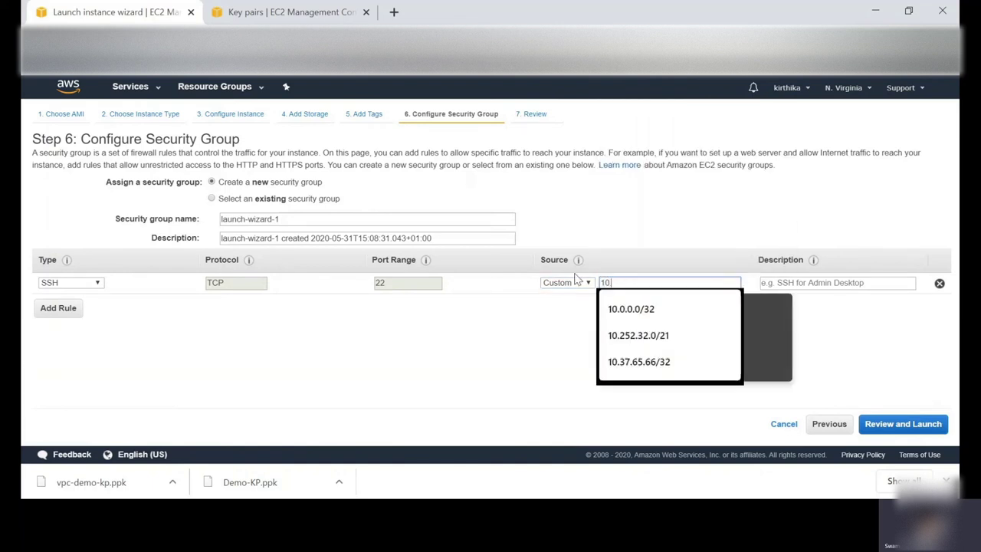
key("Down")
key("Return")
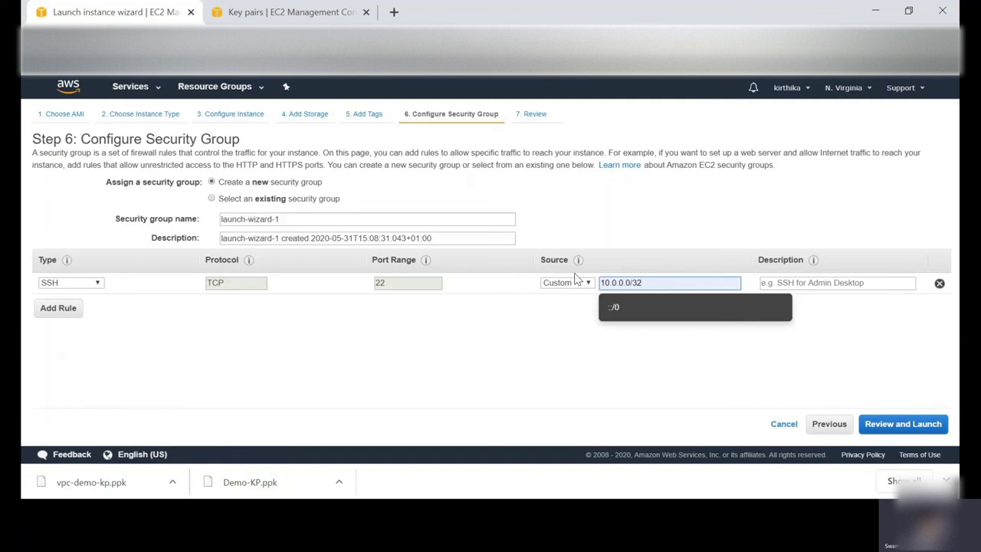
key("BackSpace")
key("BackSpace")
type("16")
left_click(540, 365)
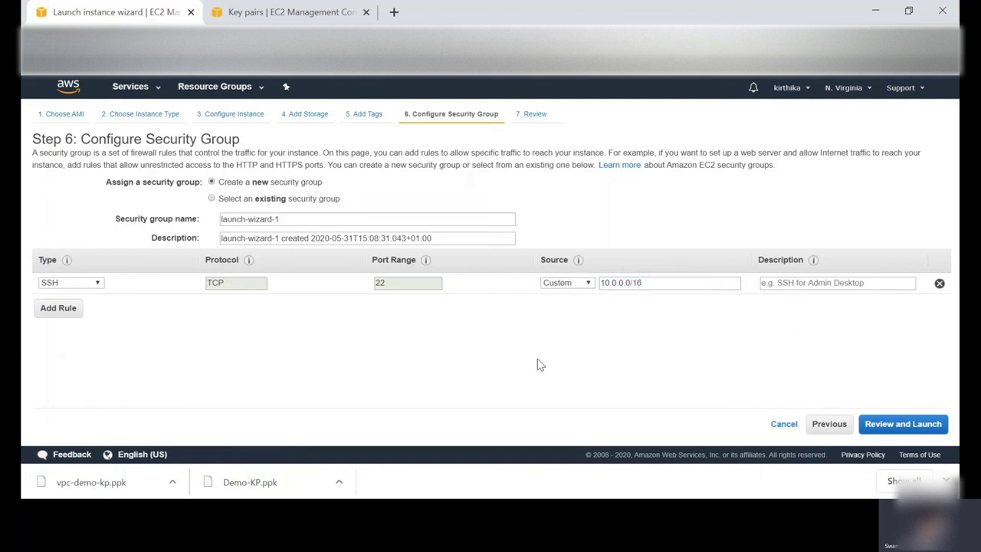
- Name the security group Private-SG with the description Private-Sg and proceed to the launch review
left_click_drag(316, 220, 130, 223)
type("Private-SG")
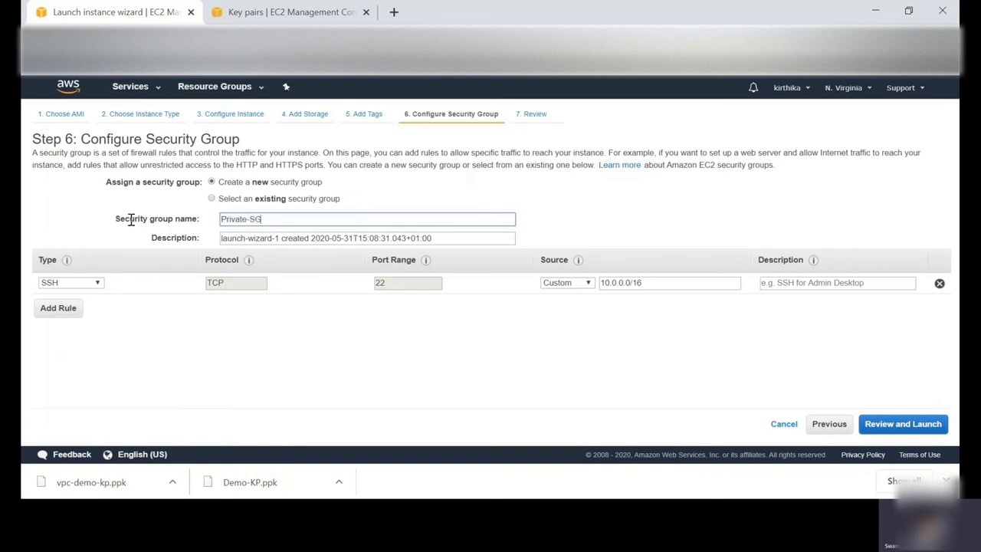
key("Tab")
type("Priva")
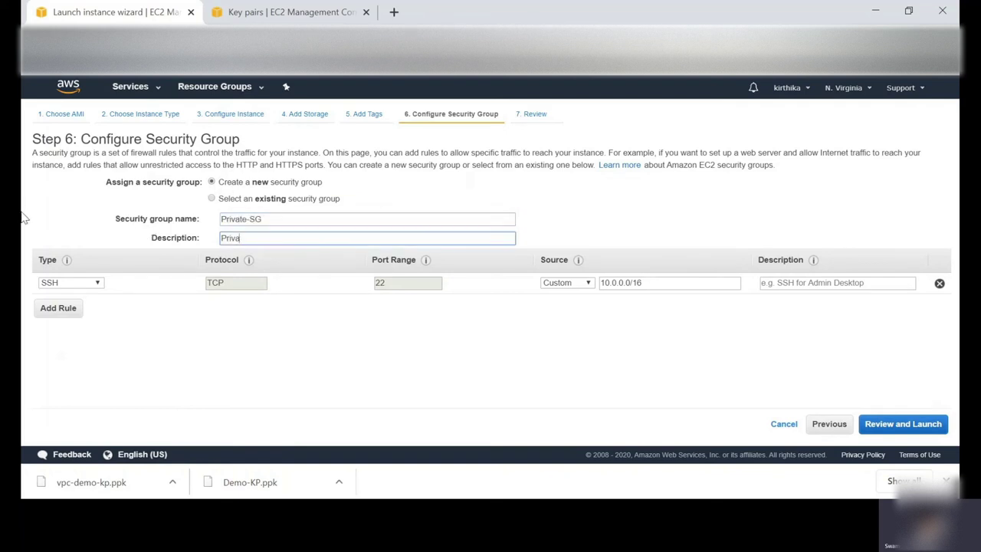
left_click(902, 424)
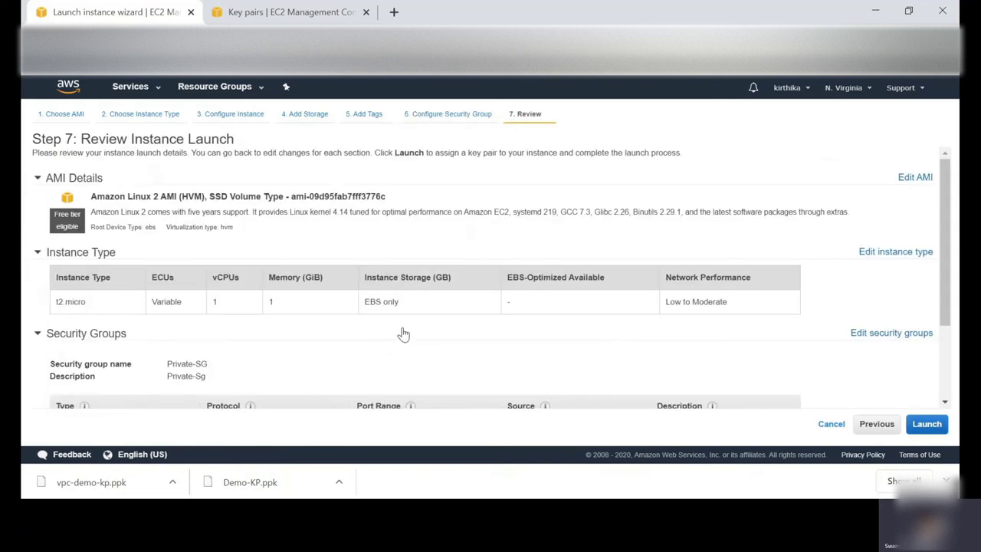
- Launch the private instance with the existing key pair vpc-demo-kp, acknowledging access to its private key file
left_click(926, 424)
left_click(325, 315)
left_click(361, 340)
left_click(321, 333)
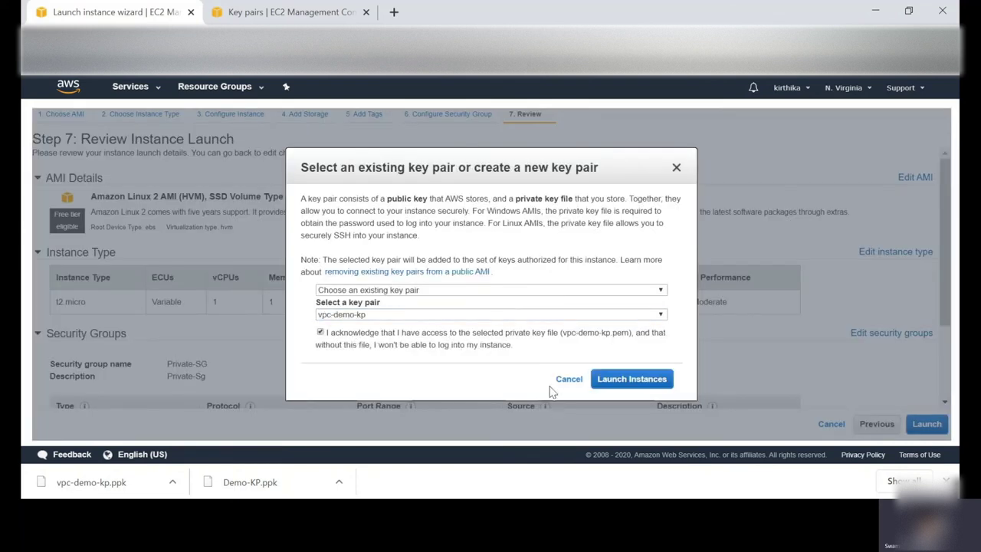
left_click(622, 380)
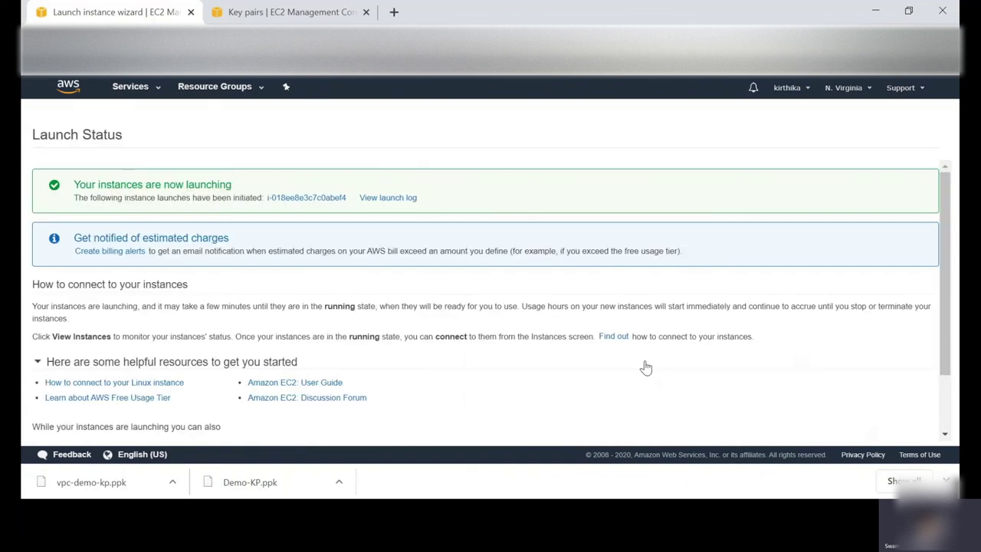
- Open the launched instance in the instances list, clear the search filter and select Public-Server-1
left_click(300, 198)
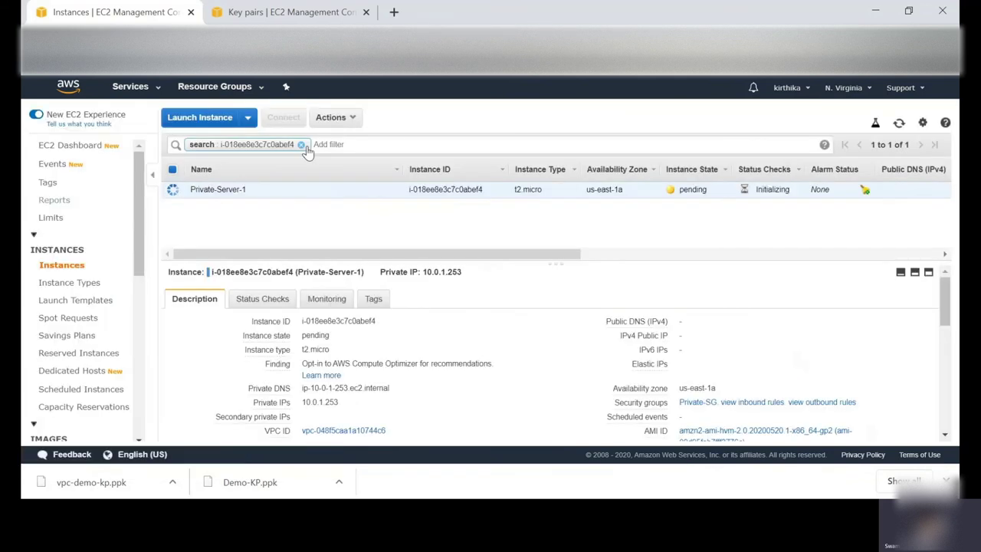
left_click(301, 144)
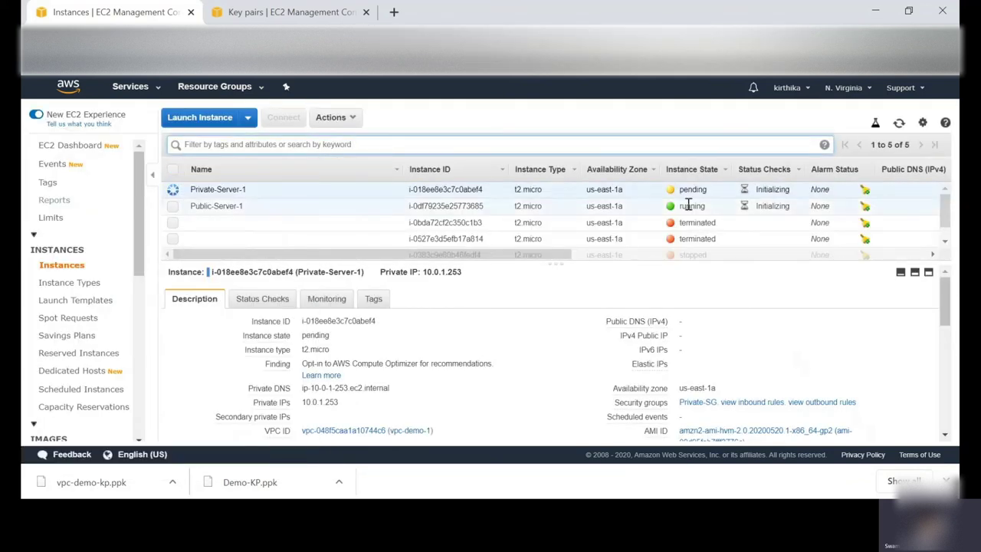
left_click(173, 206)
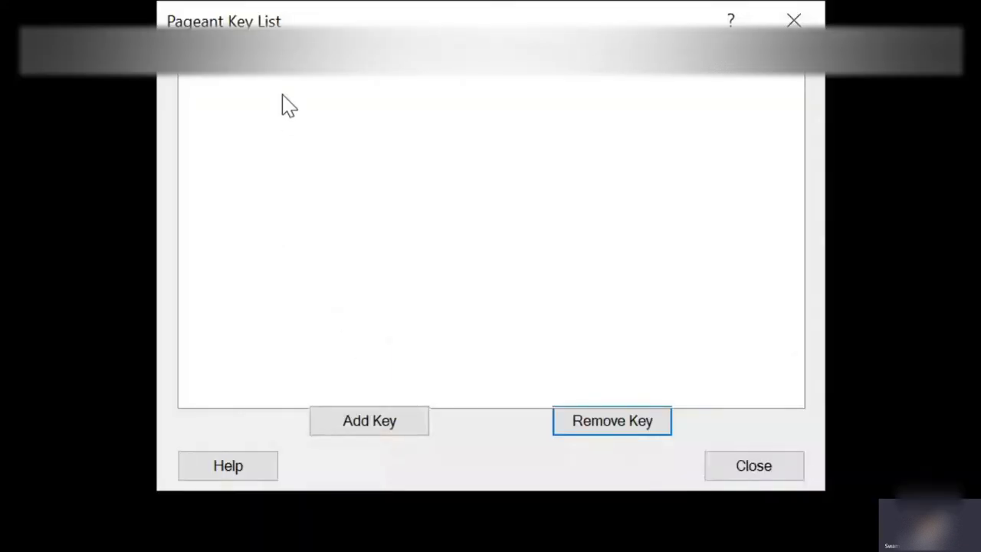
- Switch to Pageant, add the vpc-demo-kp private key to the key list and close the list
left_click(376, 430)
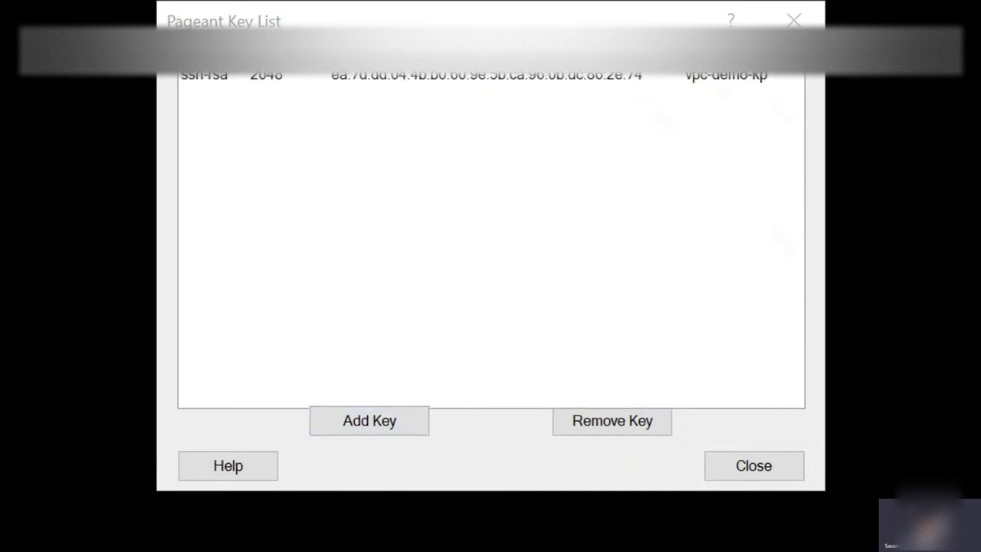
left_click(723, 474)
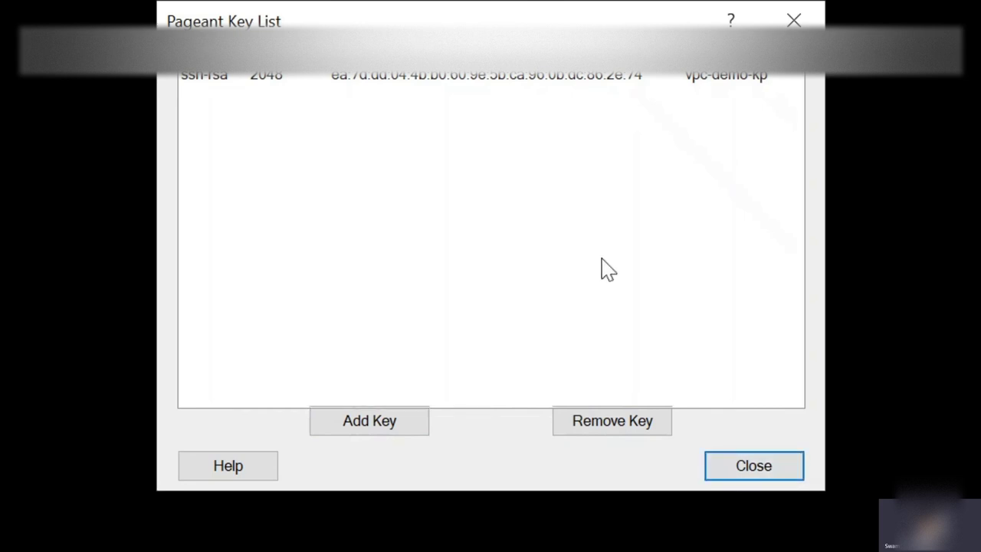
left_click(729, 474)
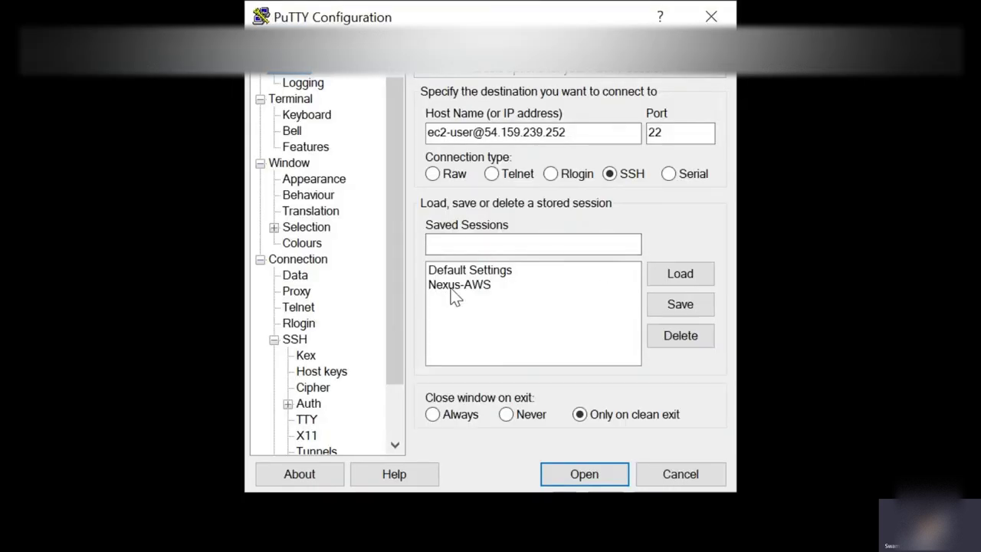
left_click_drag(484, 132, 558, 132)
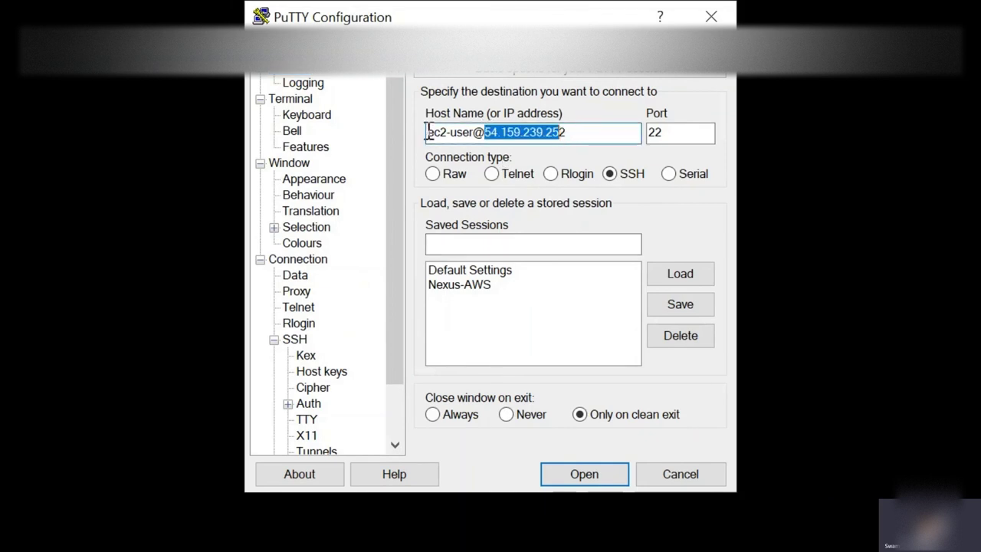
left_click(483, 133)
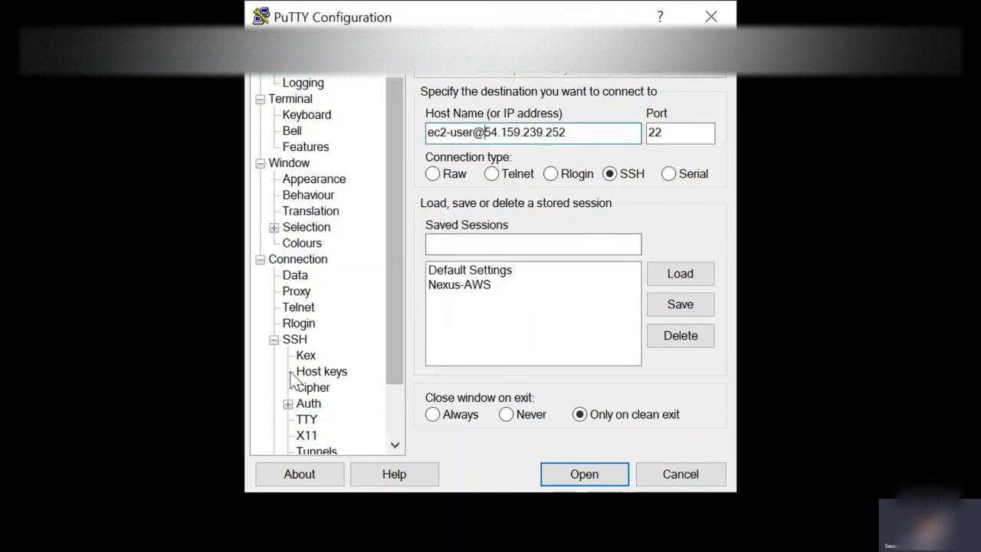
left_click(308, 406)
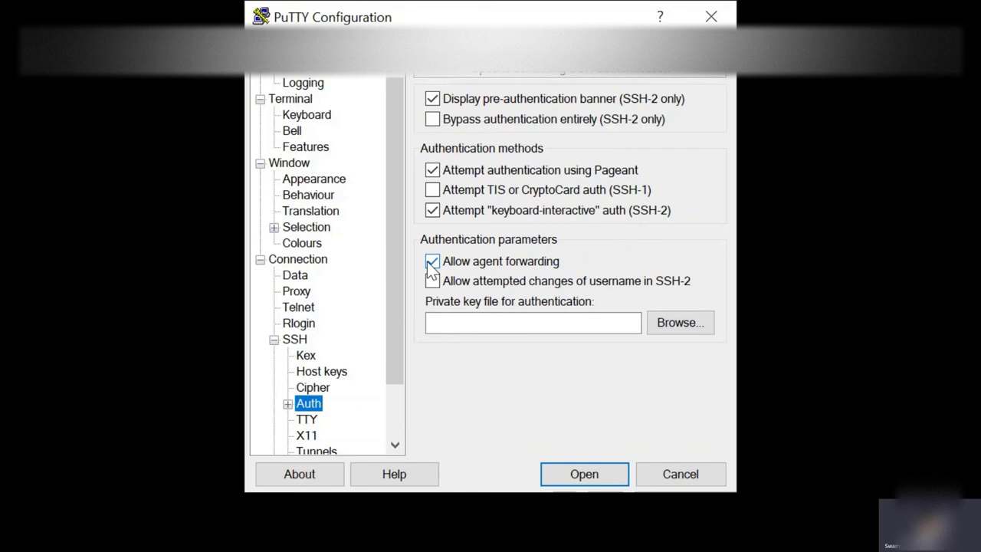
- Open the SSH session to the public server and test its internet access with curl google.co.in
left_click(568, 475)
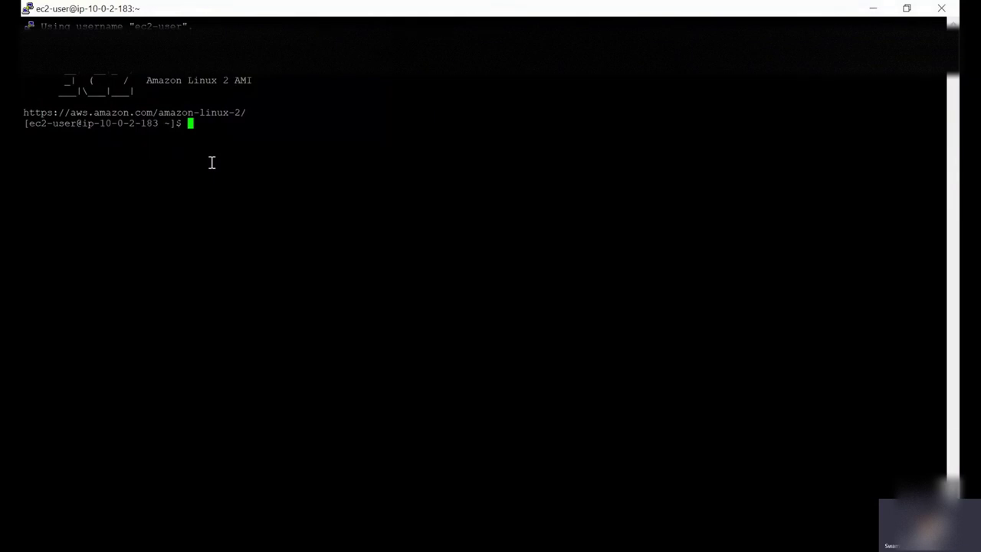
type("curl google.co.in")
key("Return")
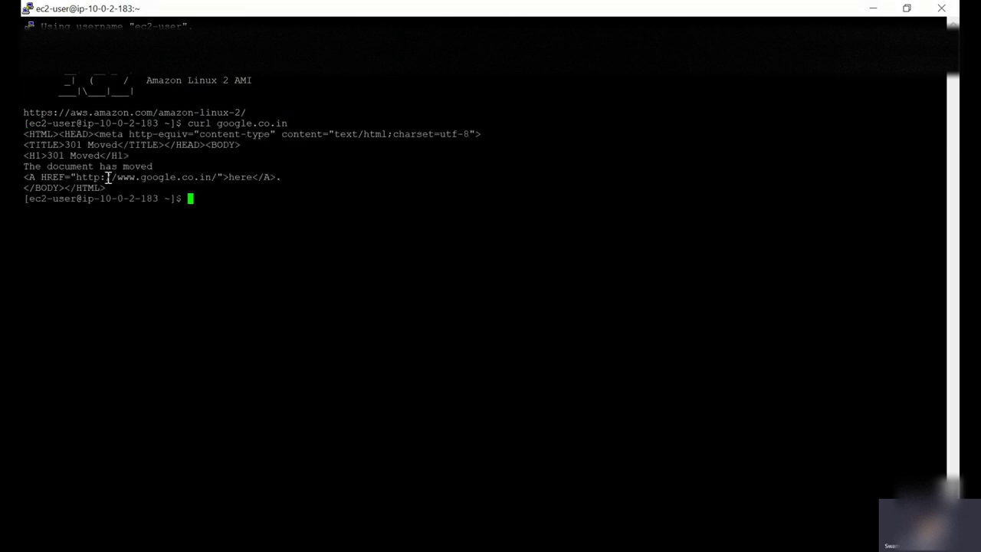
left_click_drag(66, 144, 188, 187)
left_click(337, 179)
- Query the public server's outgoing IP address with curl, correcting the mistyped host name to ifconfig.io
type("curl ifo")
key("BackSpace")
type("confi.io")
key("Return")
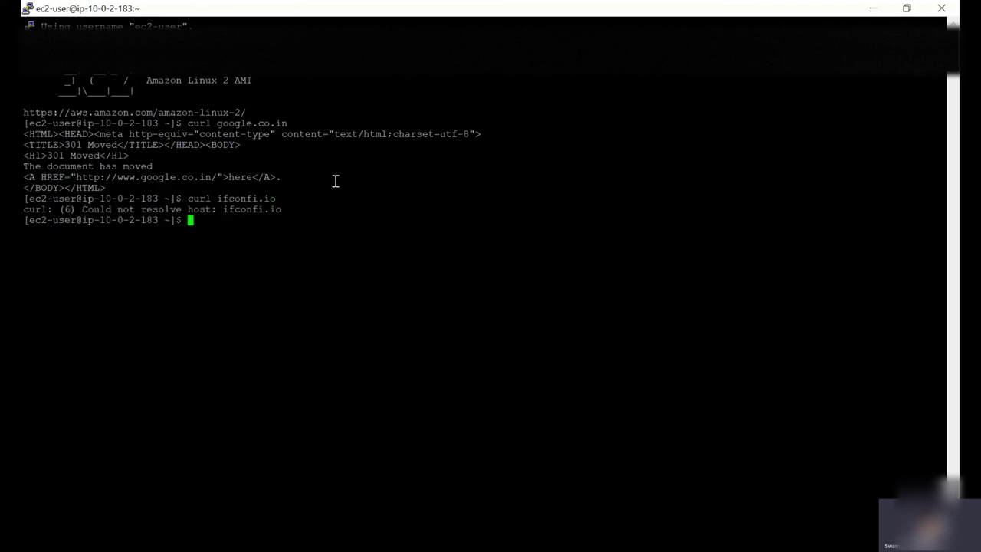
key("Up")
key("Left")
key("Left")
key("Left")
type("g")
key("Return")
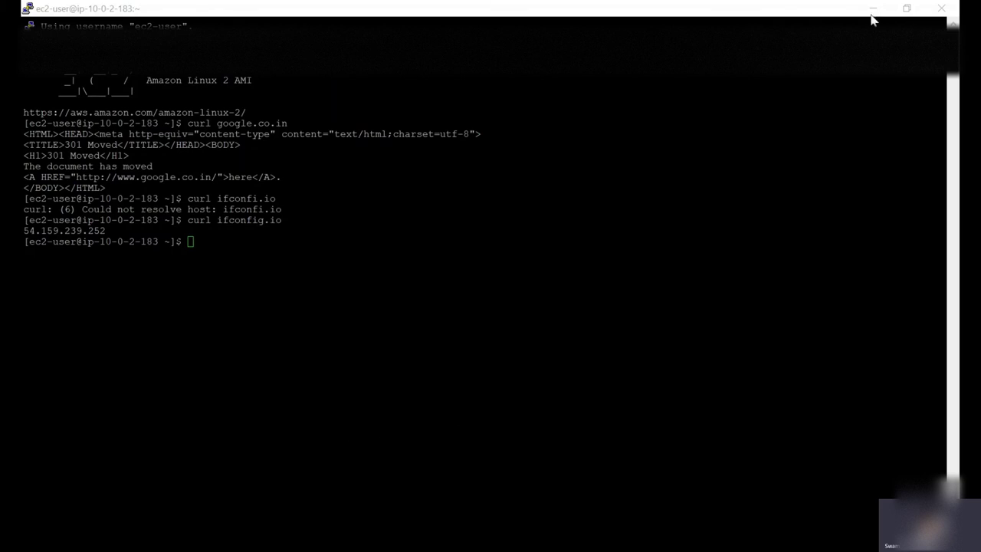
left_click(370, 222)
type("s")
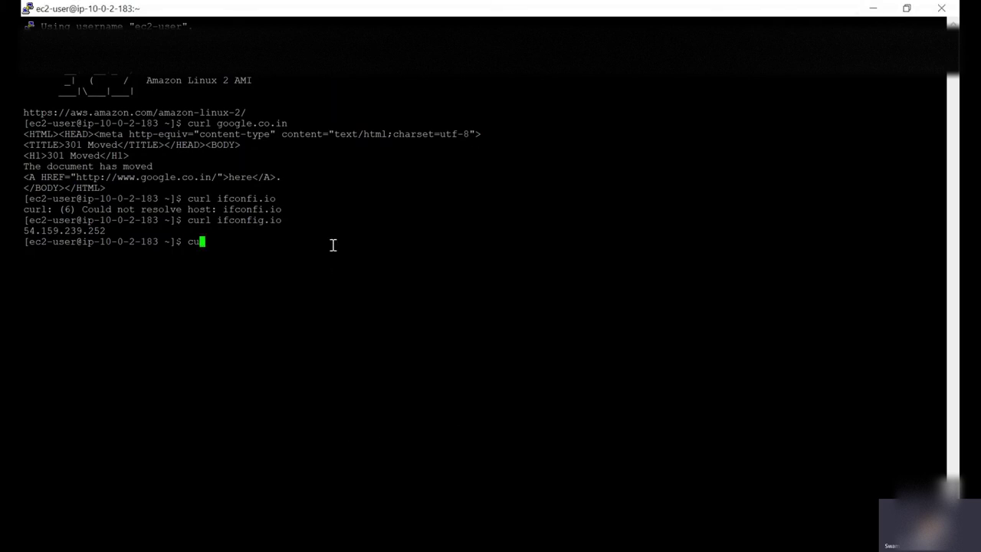
type("sh ec2-user@10.0.1.253")
key("Return")
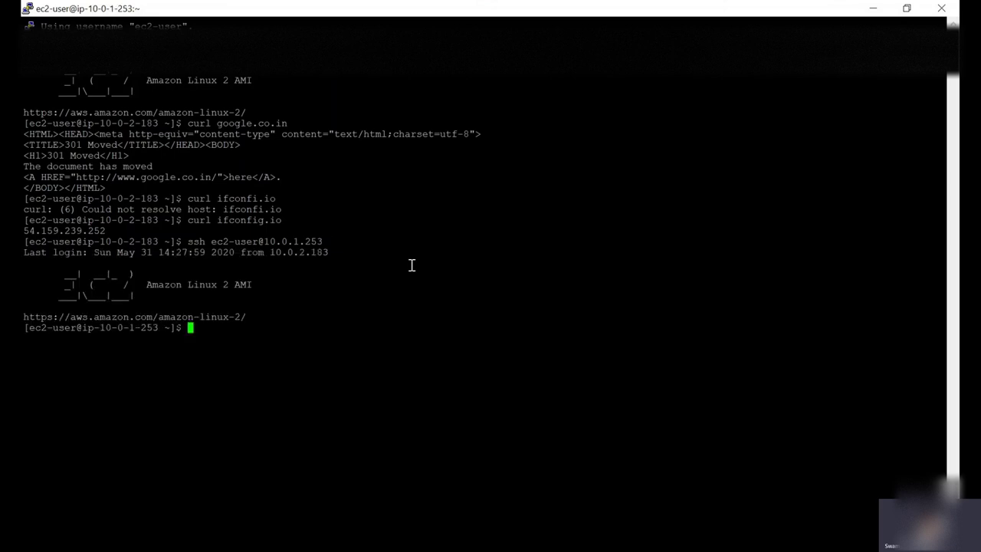
- Try to reach ifconfig.io from the private server with curl, interrupt the request, and try google.co.in instead
type("curl ifconfig.io")
key("Return")
key("ctrl+c")
type("curl ")
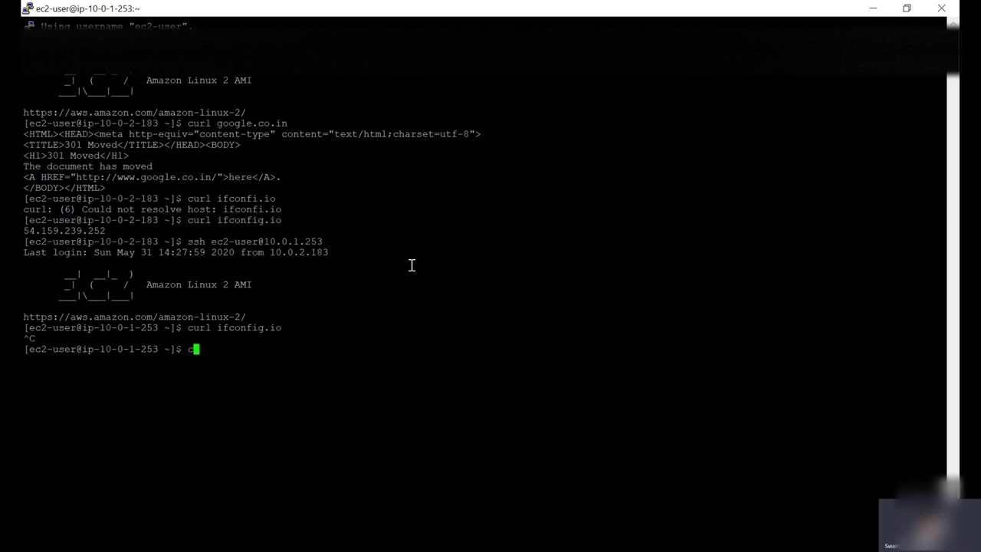
type("google.co.in")
key("Return")
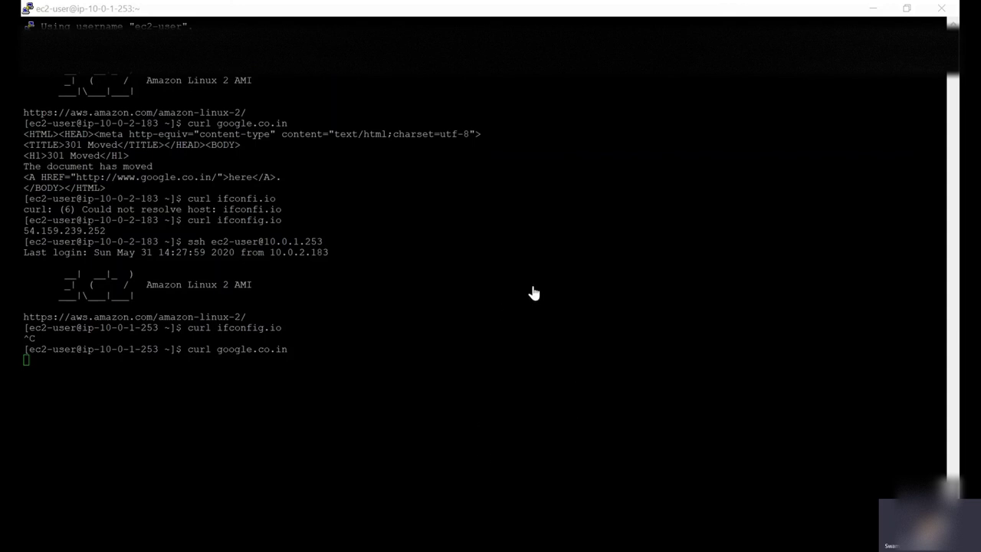
- Switch to the AWS console and create a NAT gateway in subnet-06ce42697b3b368e9 with a newly allocated Elastic IP address
key("alt+Tab")
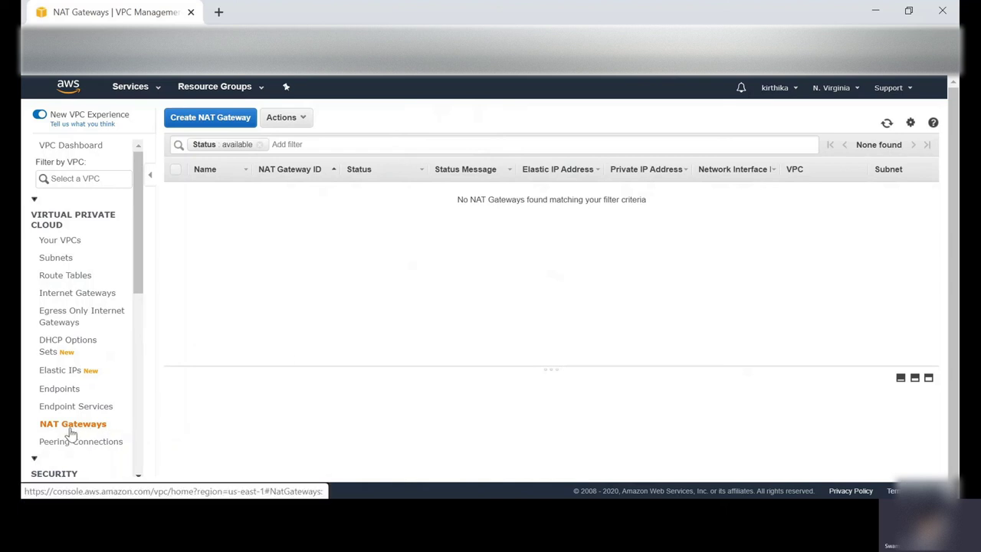
left_click(216, 123)
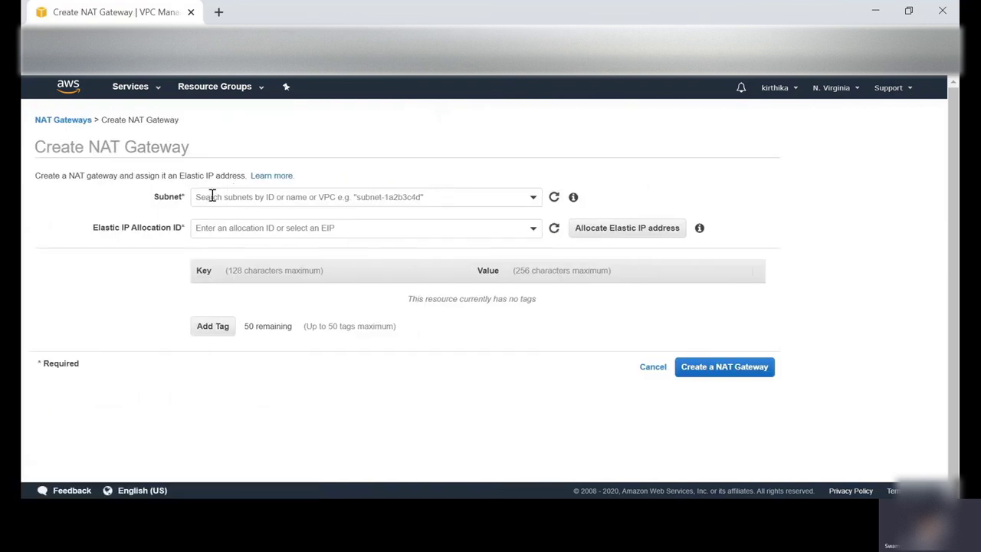
left_click(211, 196)
left_click(353, 258)
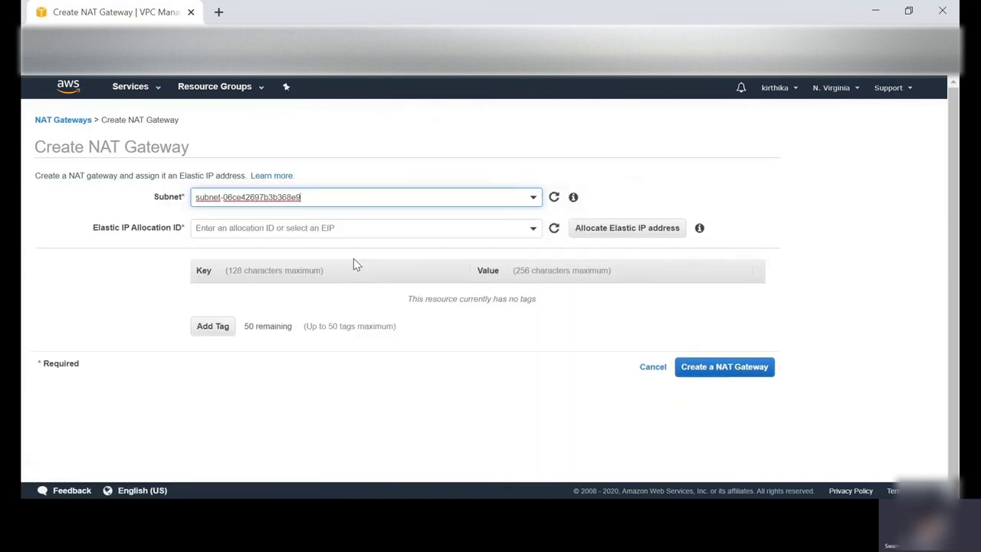
left_click(235, 228)
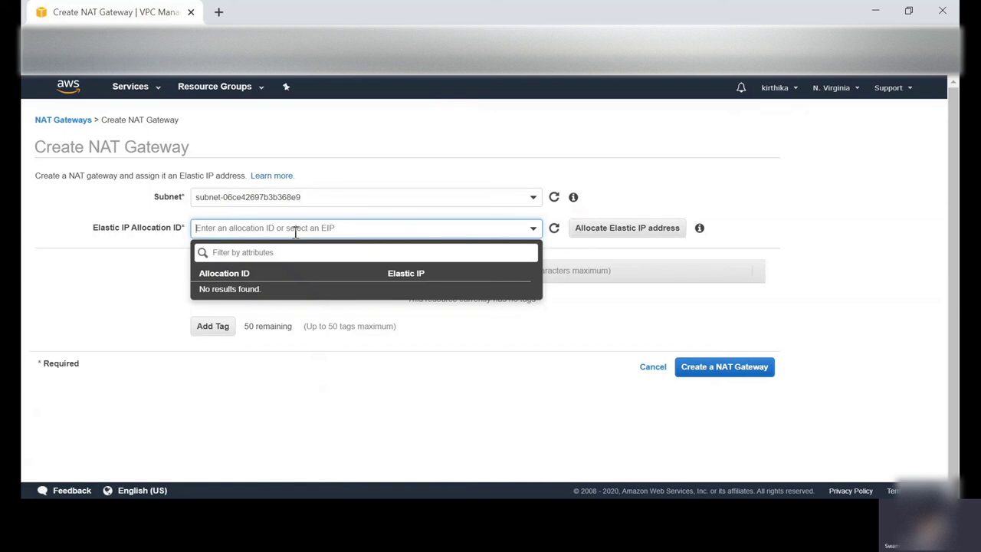
left_click(587, 230)
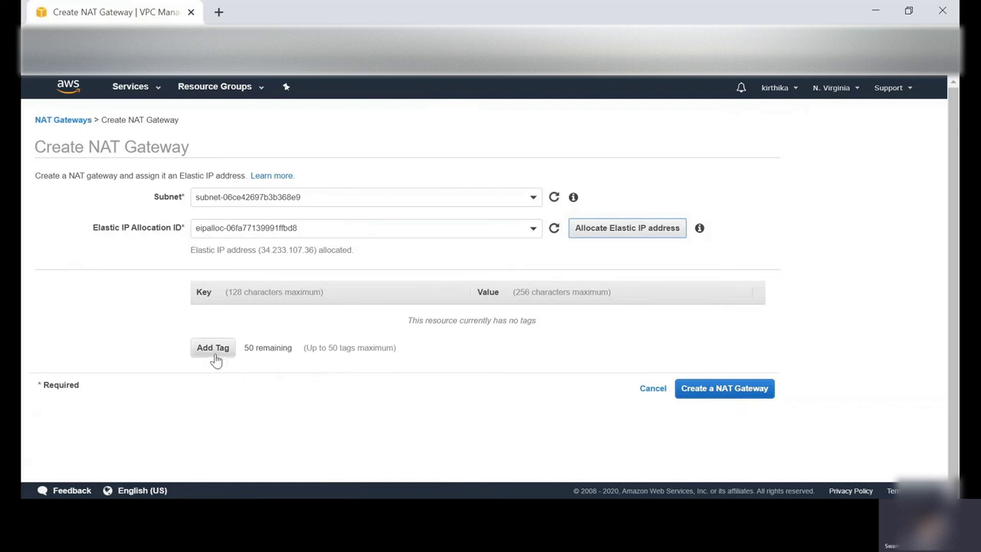
left_click(716, 391)
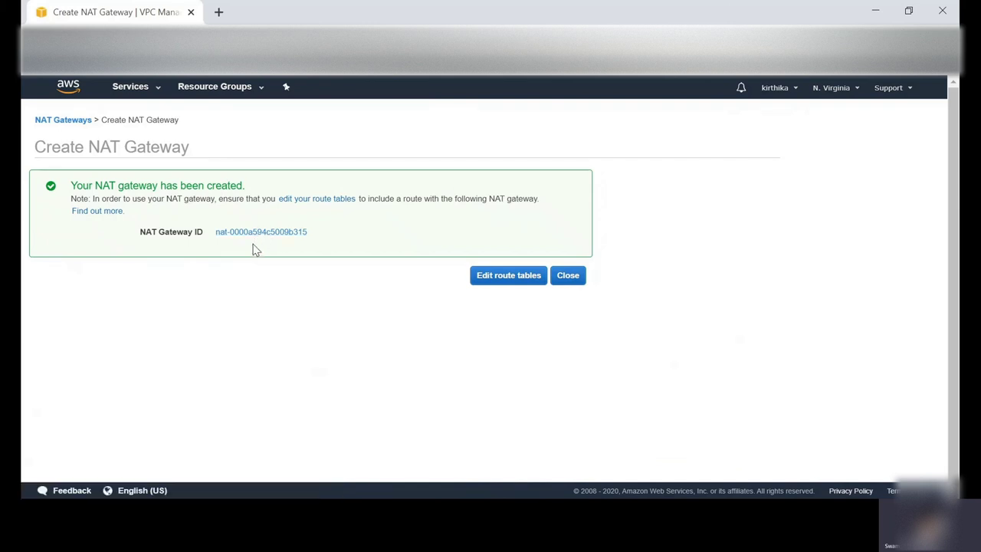
- Add a route with destination 0.0.0.0/0 to the main route table of vpc-demo-1
left_click(492, 279)
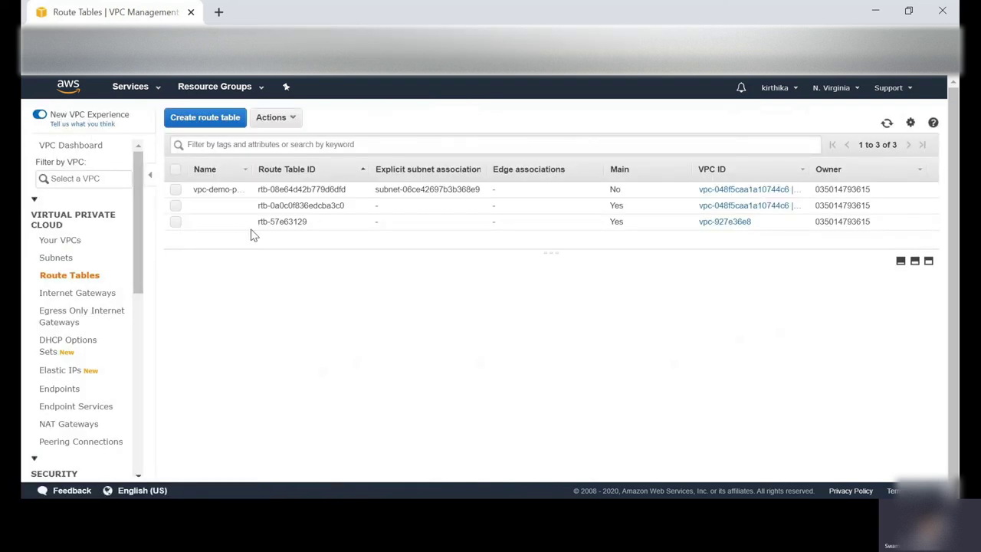
left_click(177, 207)
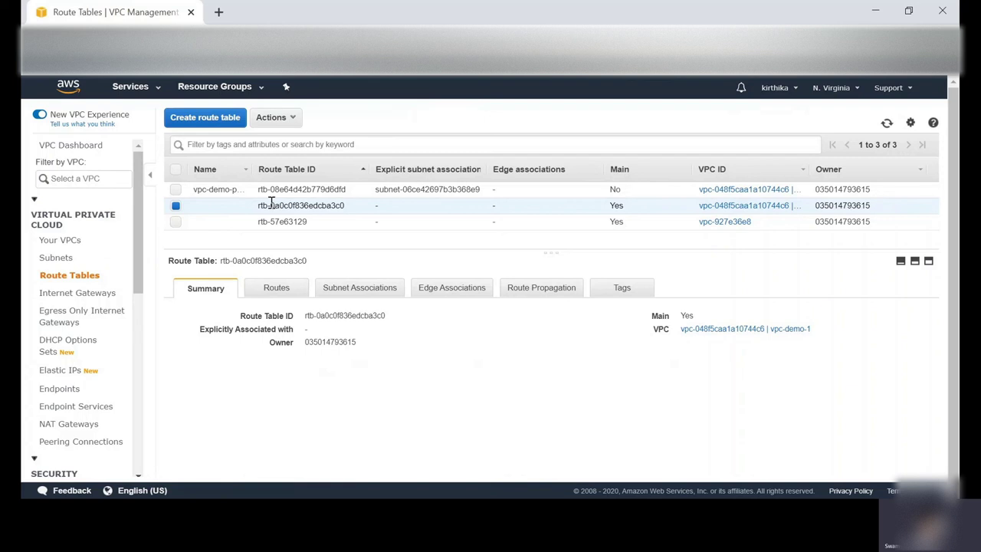
left_click(297, 293)
left_click(208, 320)
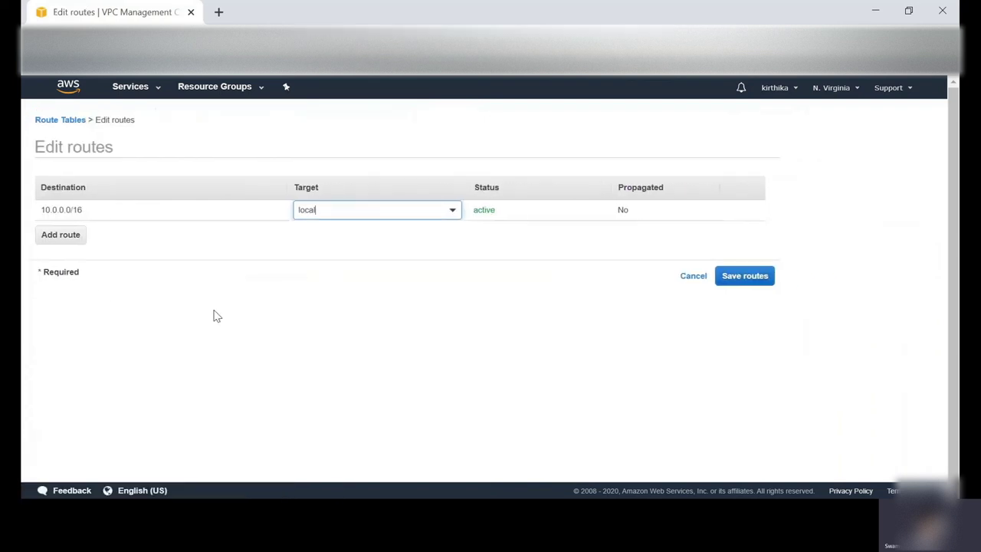
left_click(67, 235)
left_click(72, 231)
type("0.0.")
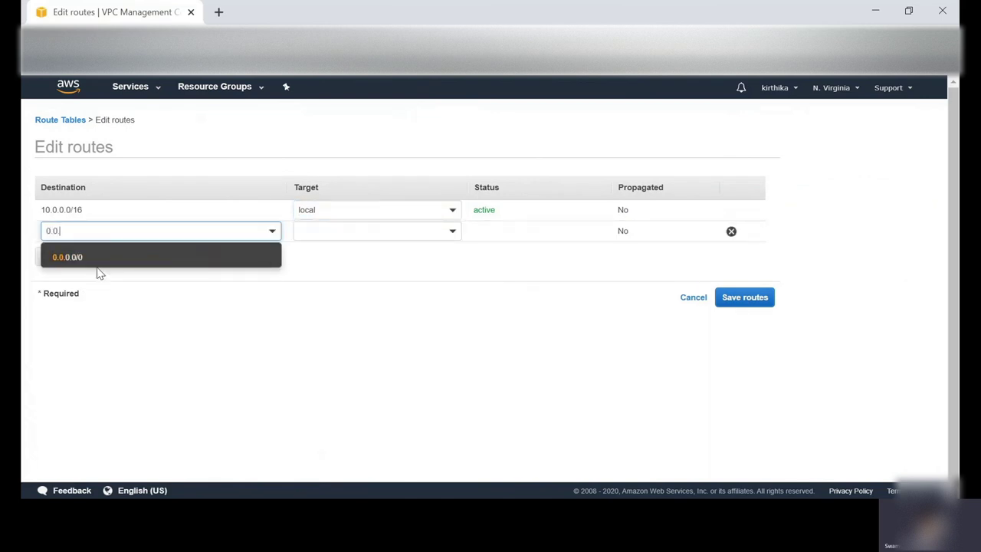
left_click(99, 259)
- Set the new route's target to NAT gateway nat-0000a594c5009b315, save the routes and return to the route table list
left_click(309, 230)
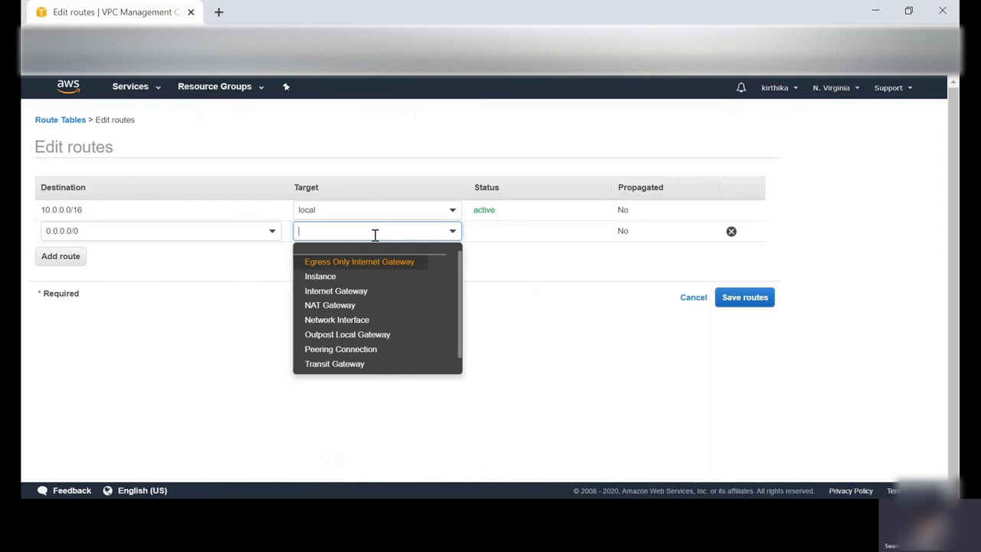
type("nat")
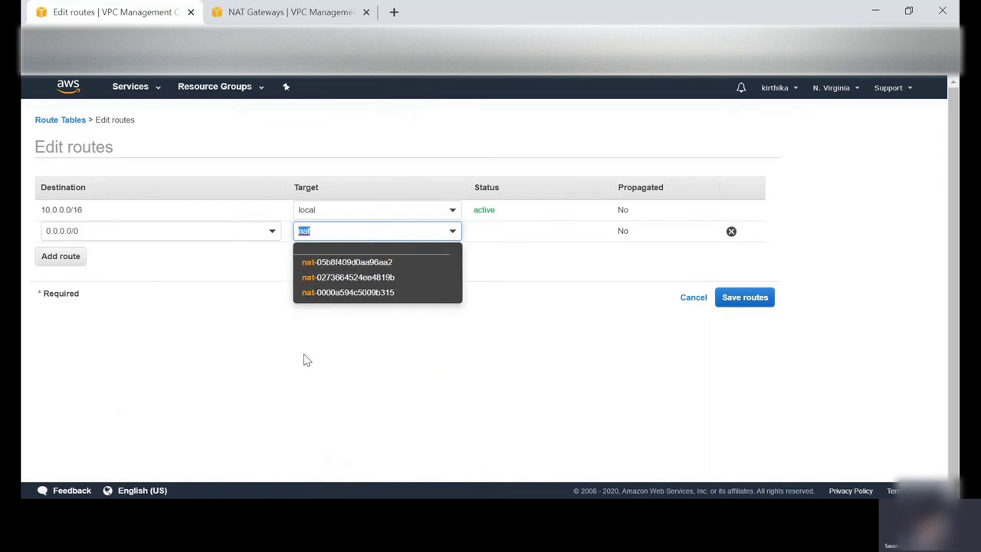
key("ctrl+v")
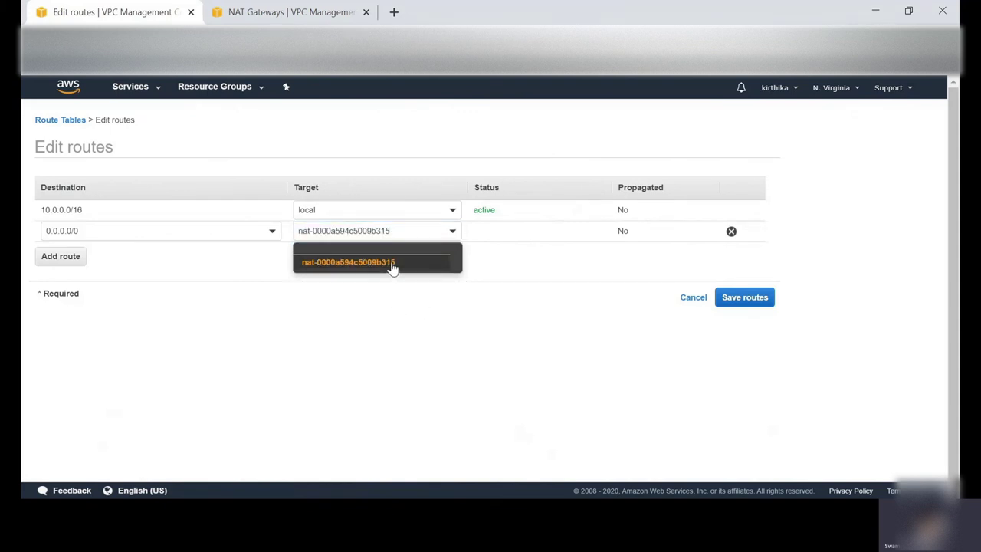
left_click(393, 268)
left_click(737, 305)
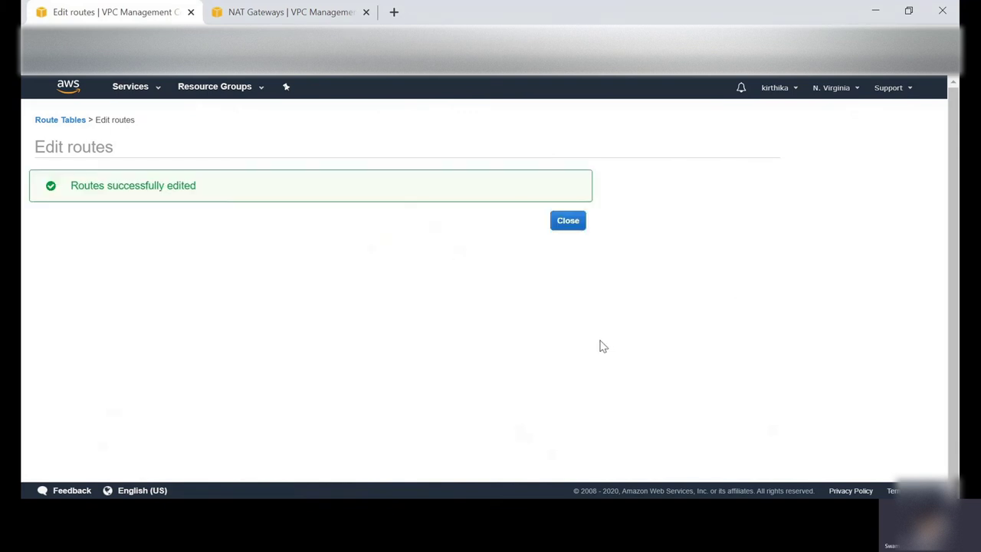
left_click(567, 221)
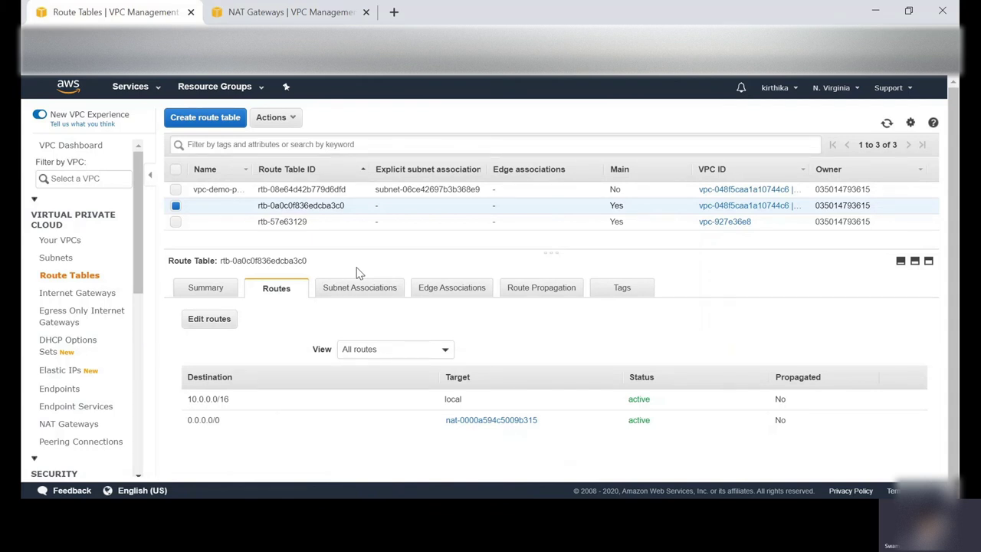
- Refresh the NAT gateways list and check the status of the new gateway
left_click(267, 19)
left_click(886, 122)
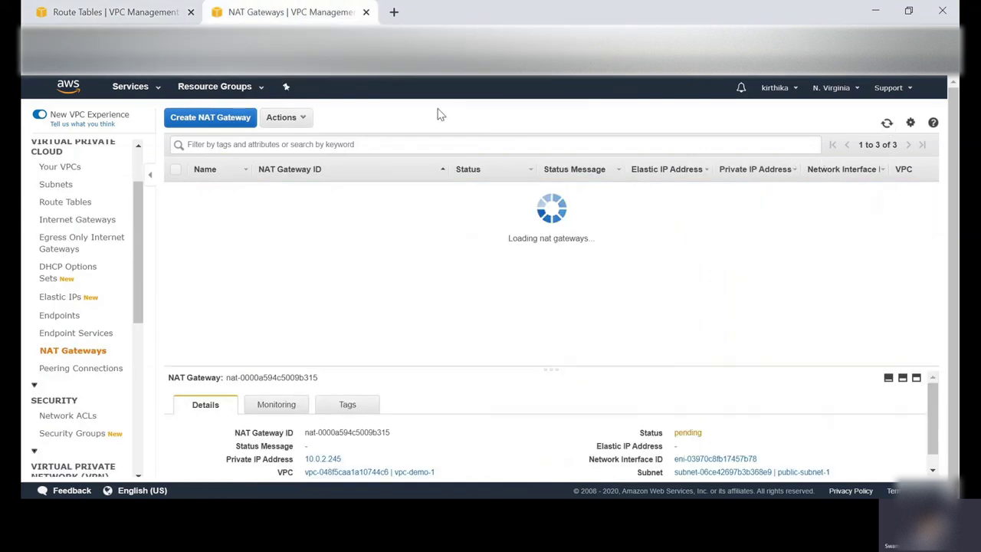
double_click(453, 191)
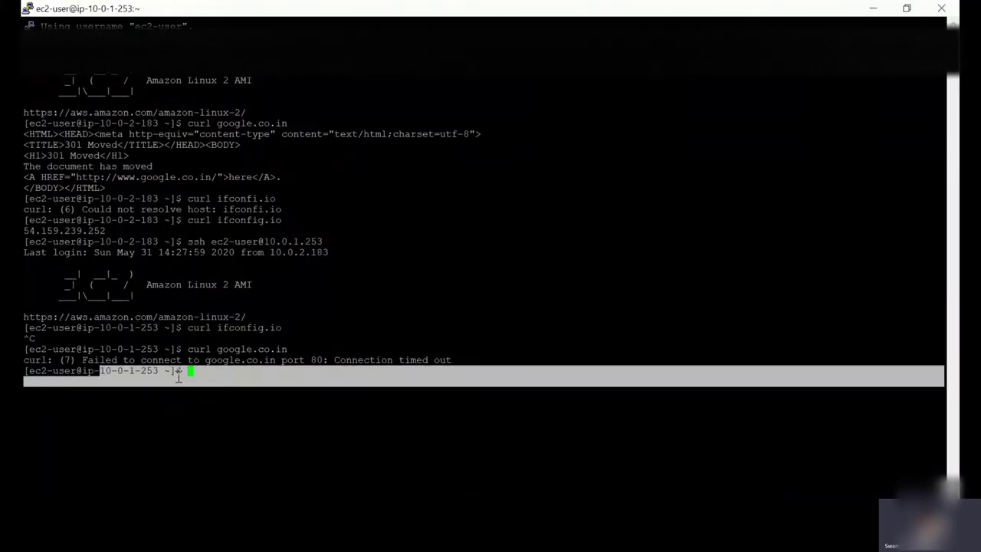
- Switch to the PuTTY session on the private server, retest internet access with curl google.co.in and examine the response
left_click_drag(103, 370, 162, 371)
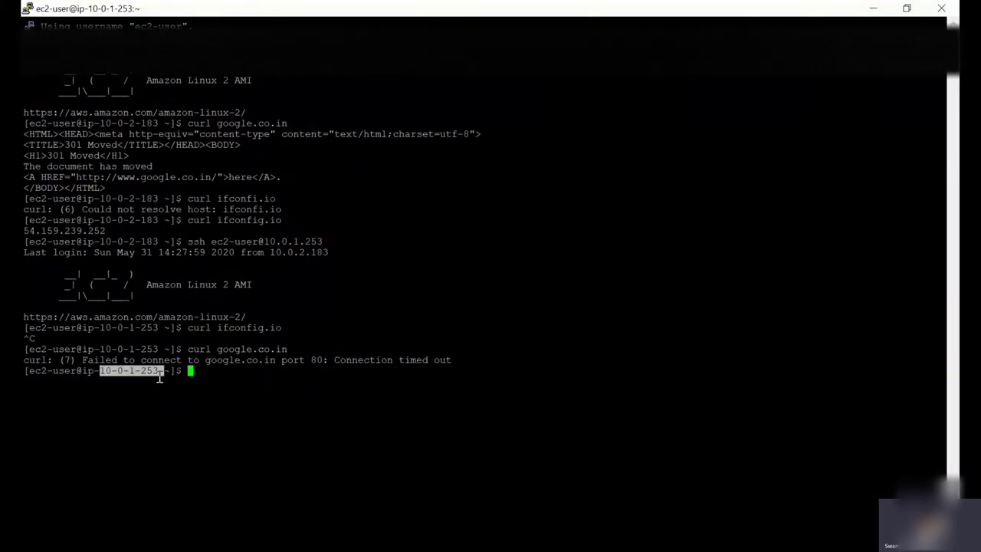
left_click(226, 377)
type("curl google.co.in")
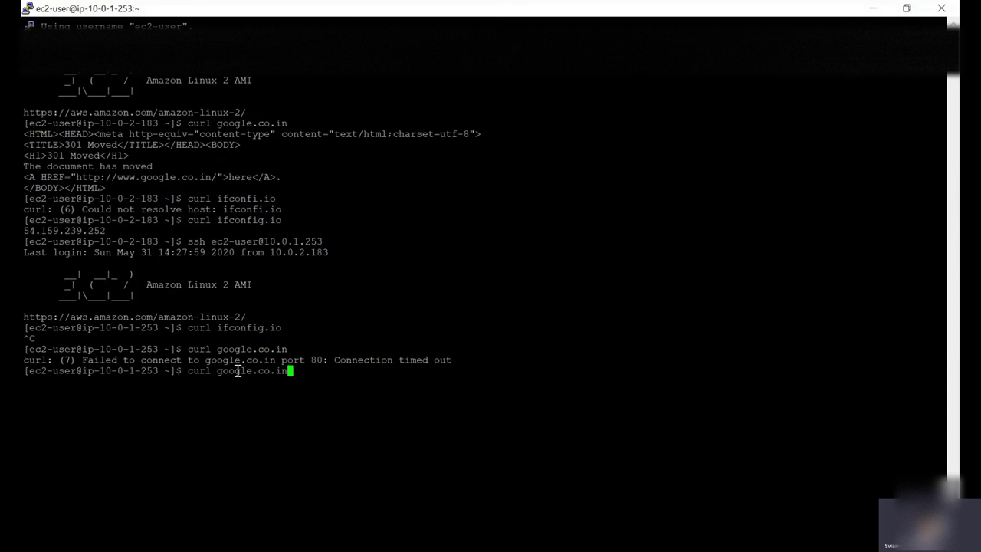
key("Return")
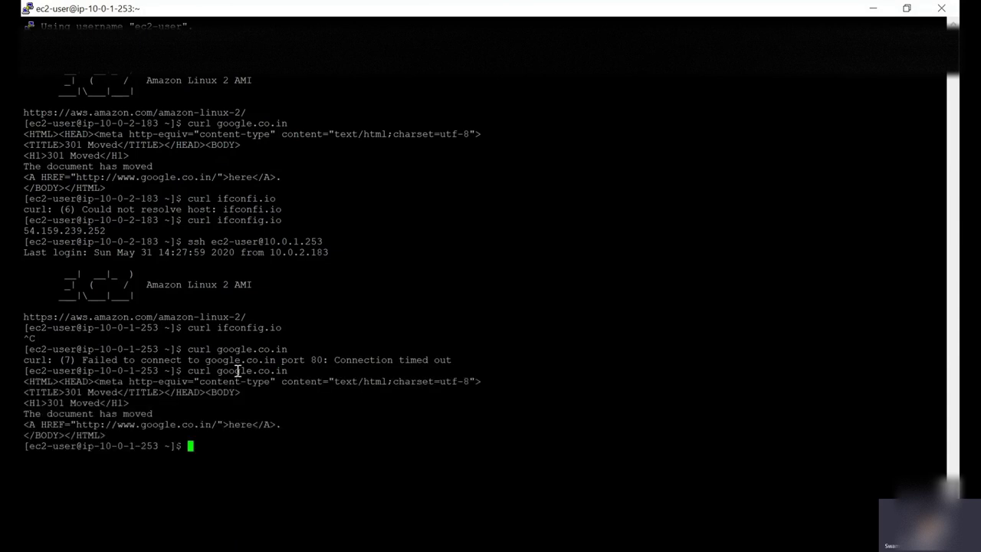
left_click_drag(116, 433, 23, 372)
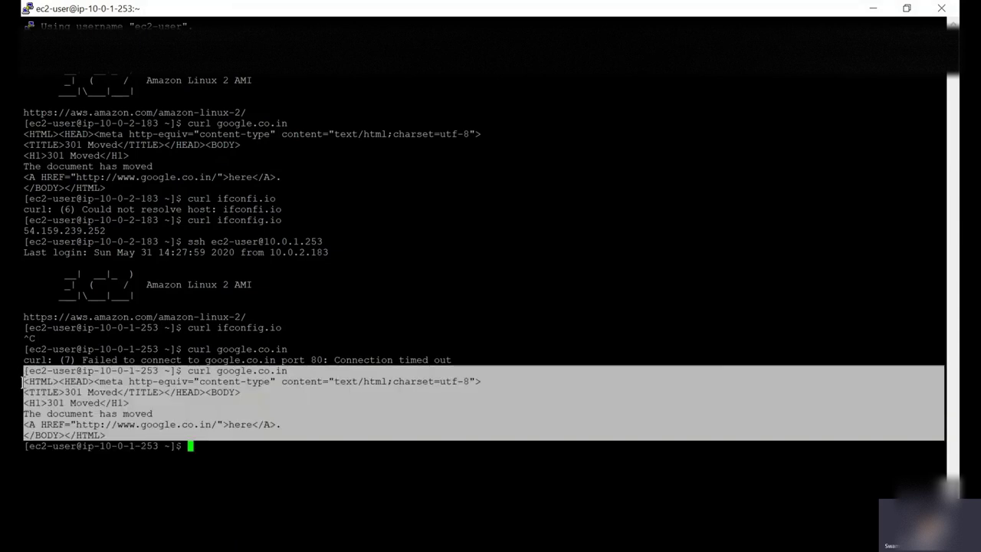
left_click(248, 443)
- Query the private server's outgoing IP address with curl ifconfig.io
type("curl")
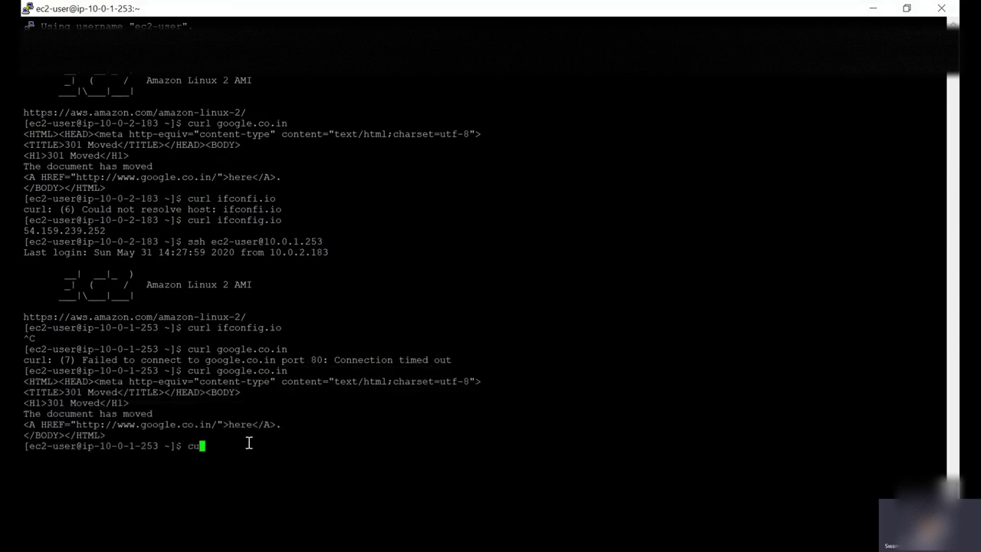
left_click_drag(217, 327, 282, 329)
right_click(263, 337)
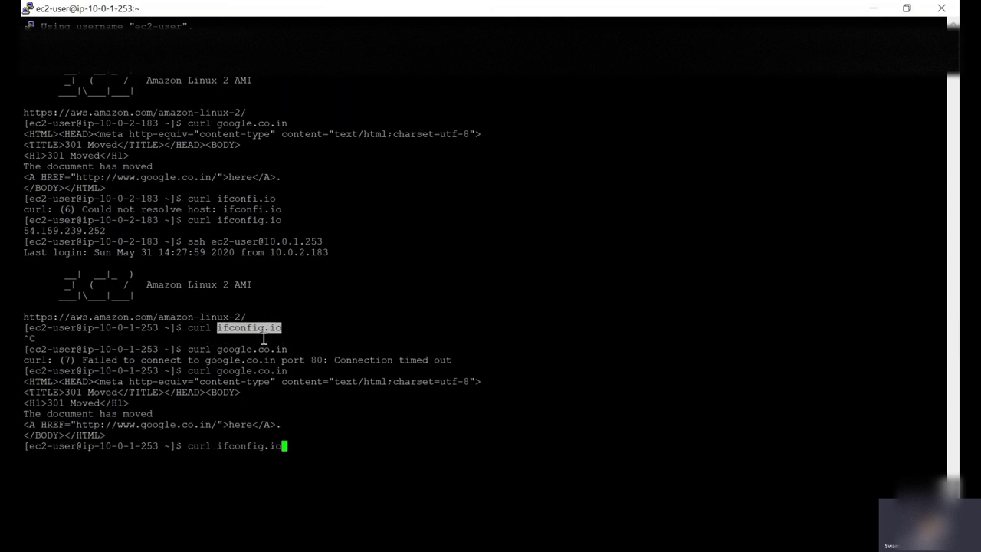
key("Return")
- Highlight the returned IP address and compare it with the NAT gateway's Elastic IP address in the AWS console
left_click(101, 456)
left_click_drag(101, 456, 24, 451)
left_click(27, 453)
double_click(27, 454)
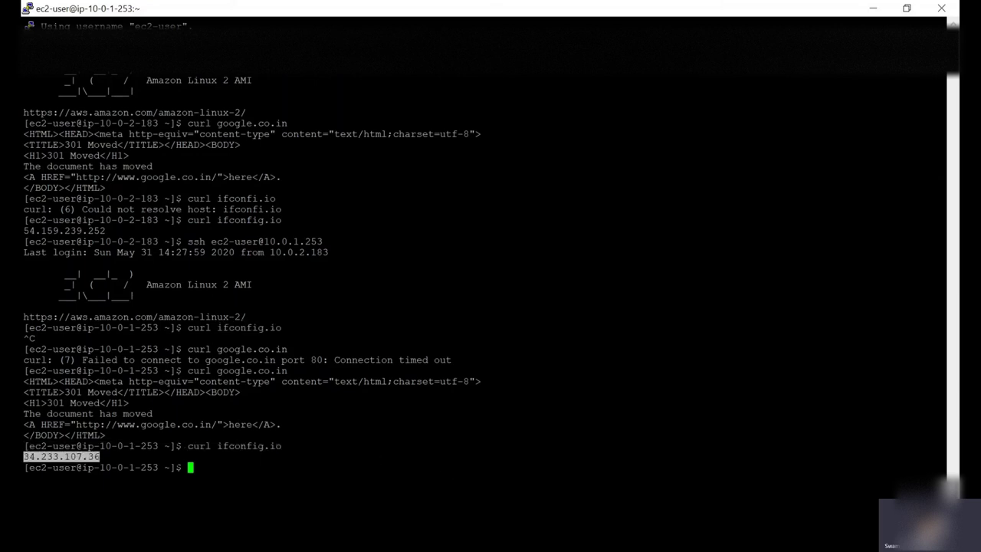
left_click(66, 458)
double_click(68, 456)
left_click(98, 454)
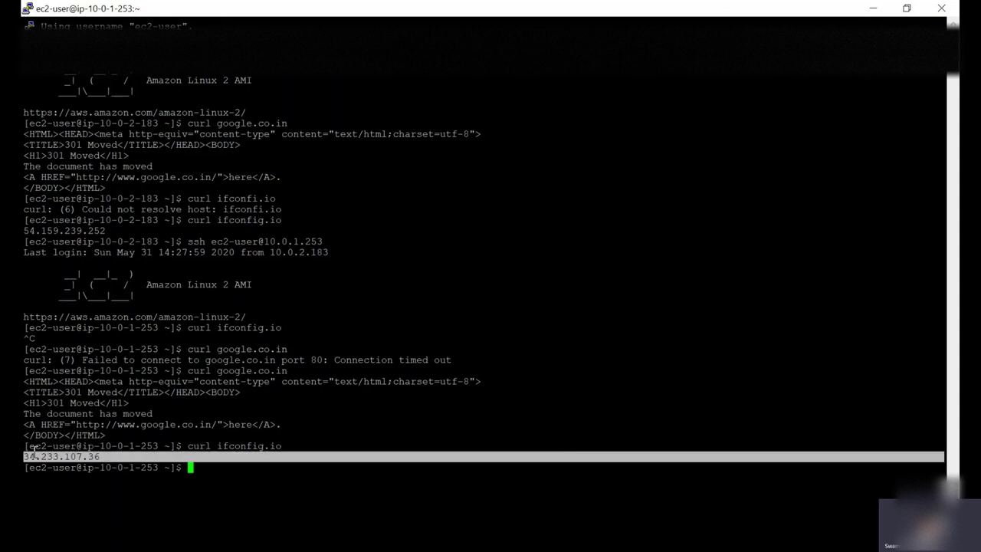
left_click(72, 466)
key("alt+Tab")
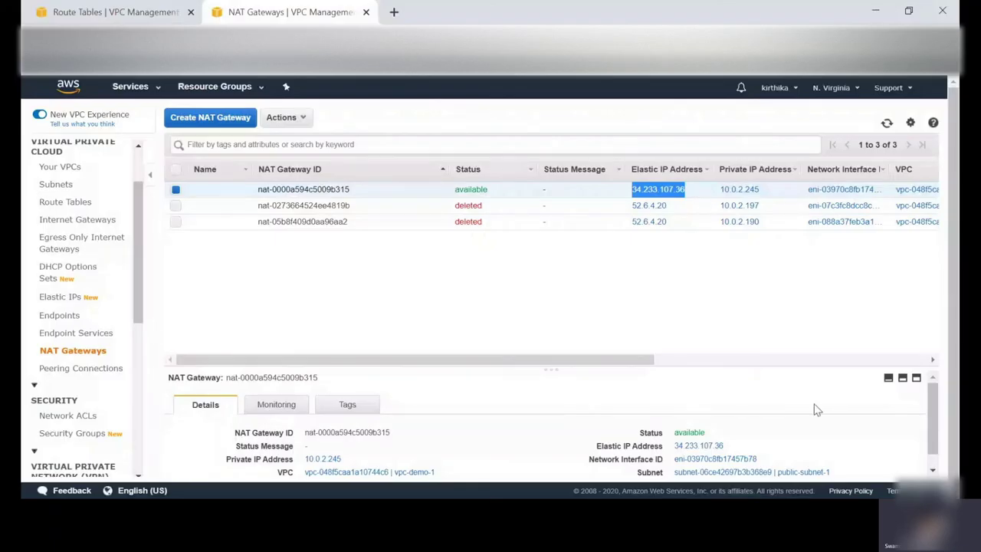